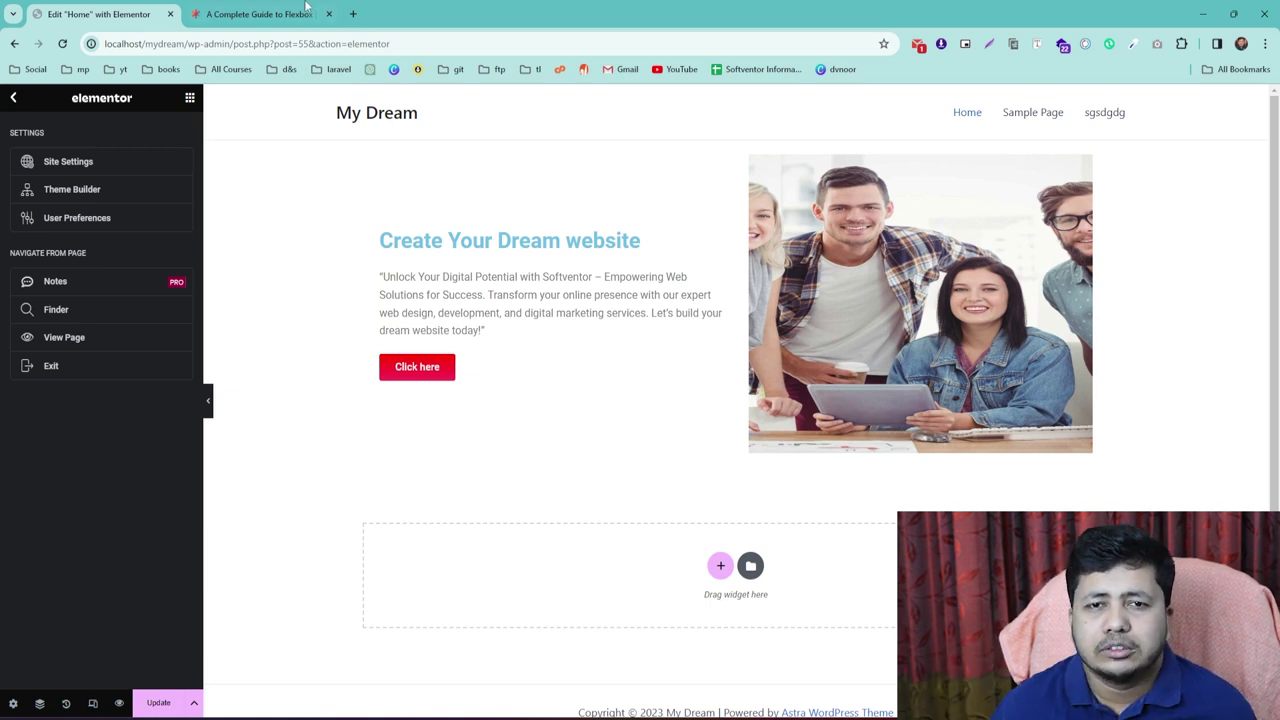
Examine the widget categories in the Elementor elements library, collapsing the Basic, Pro and Site groups while browsing Layout and General
click(13, 98)
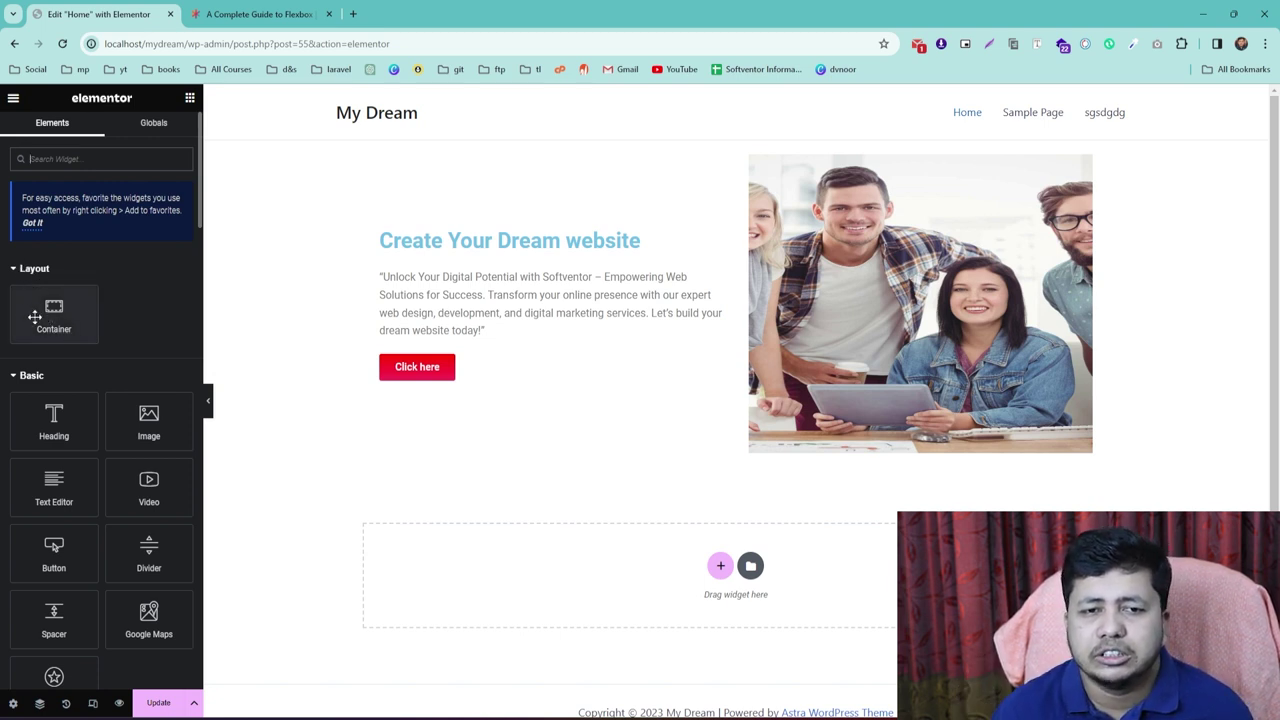
click(28, 376)
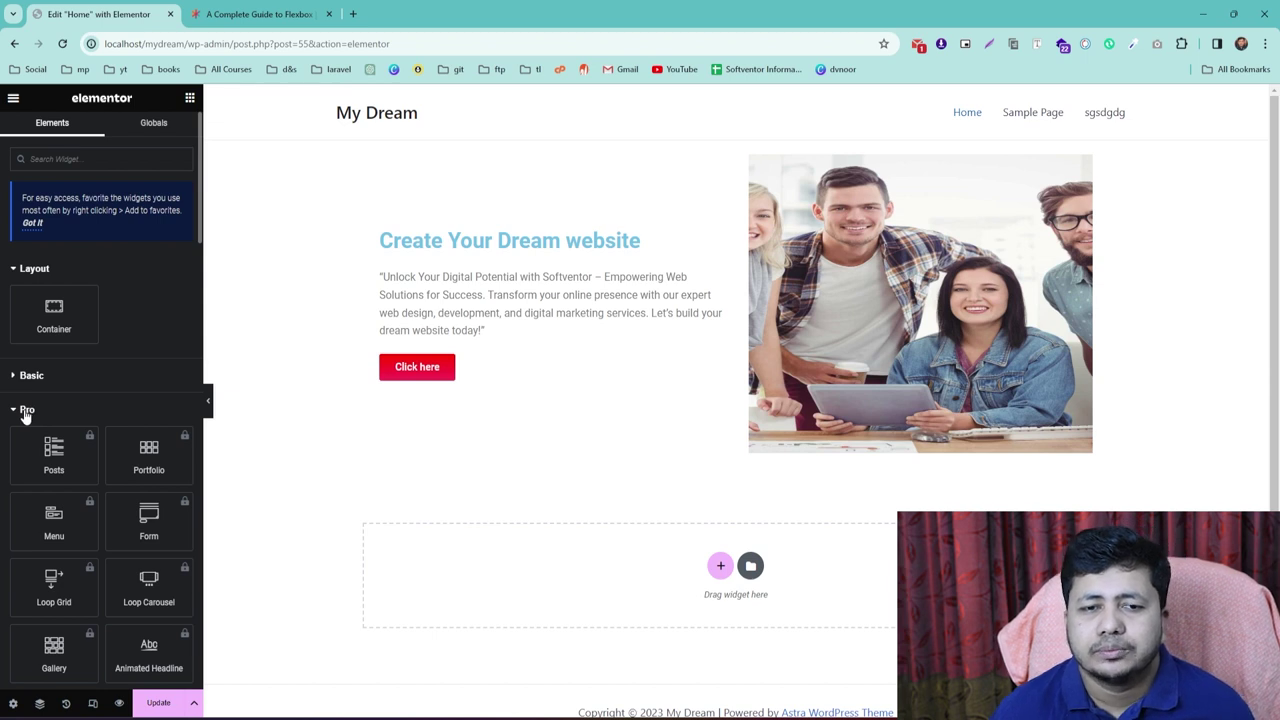
click(27, 411)
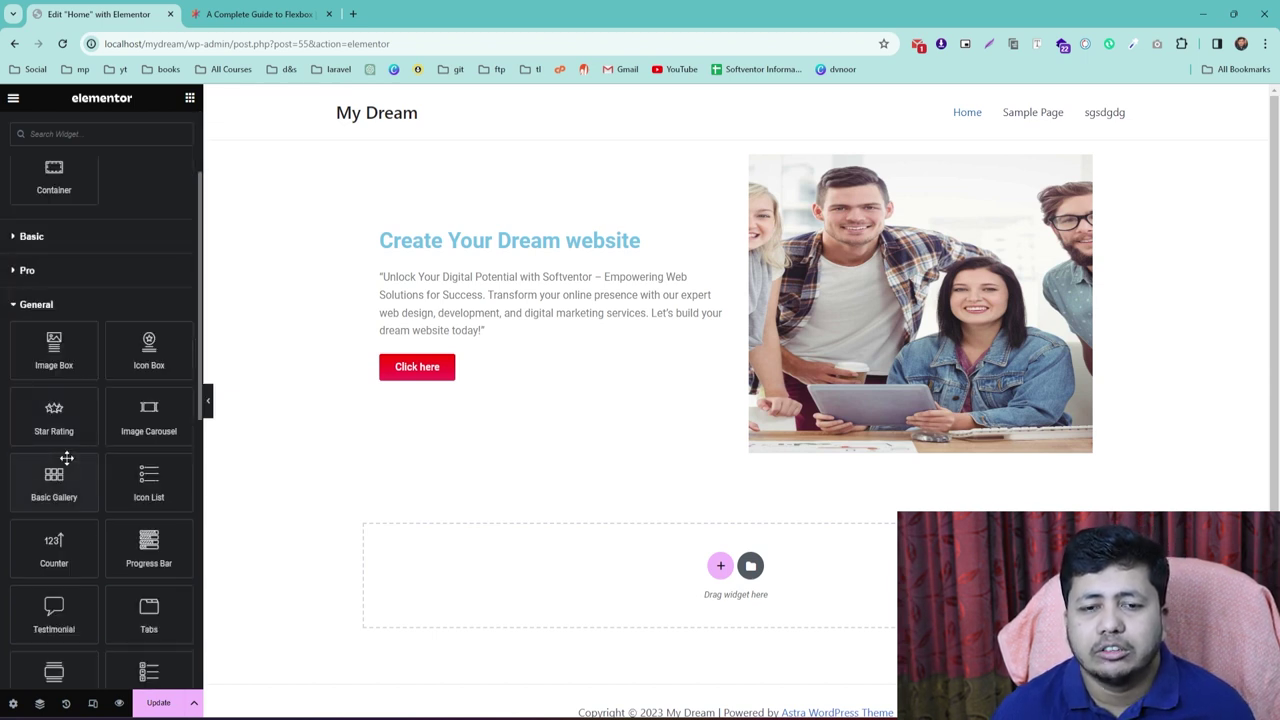
scroll(70, 462, down, 1)
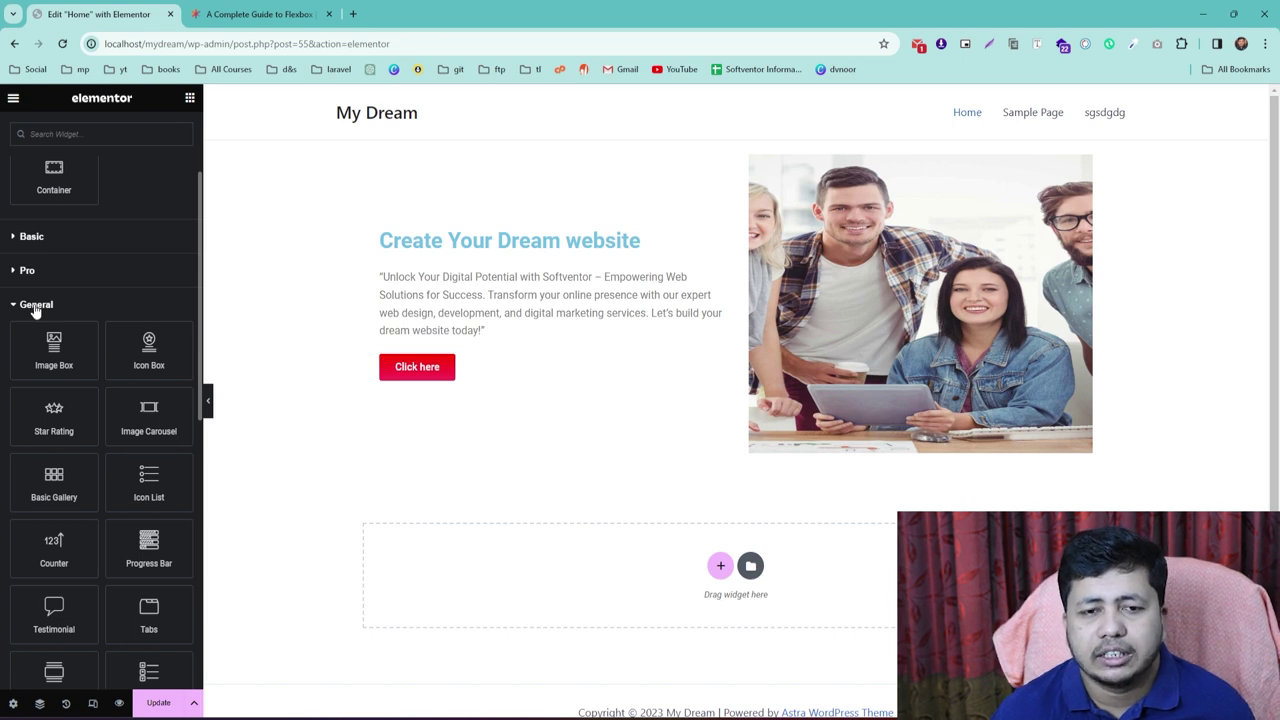
scroll(90, 470, down, 1)
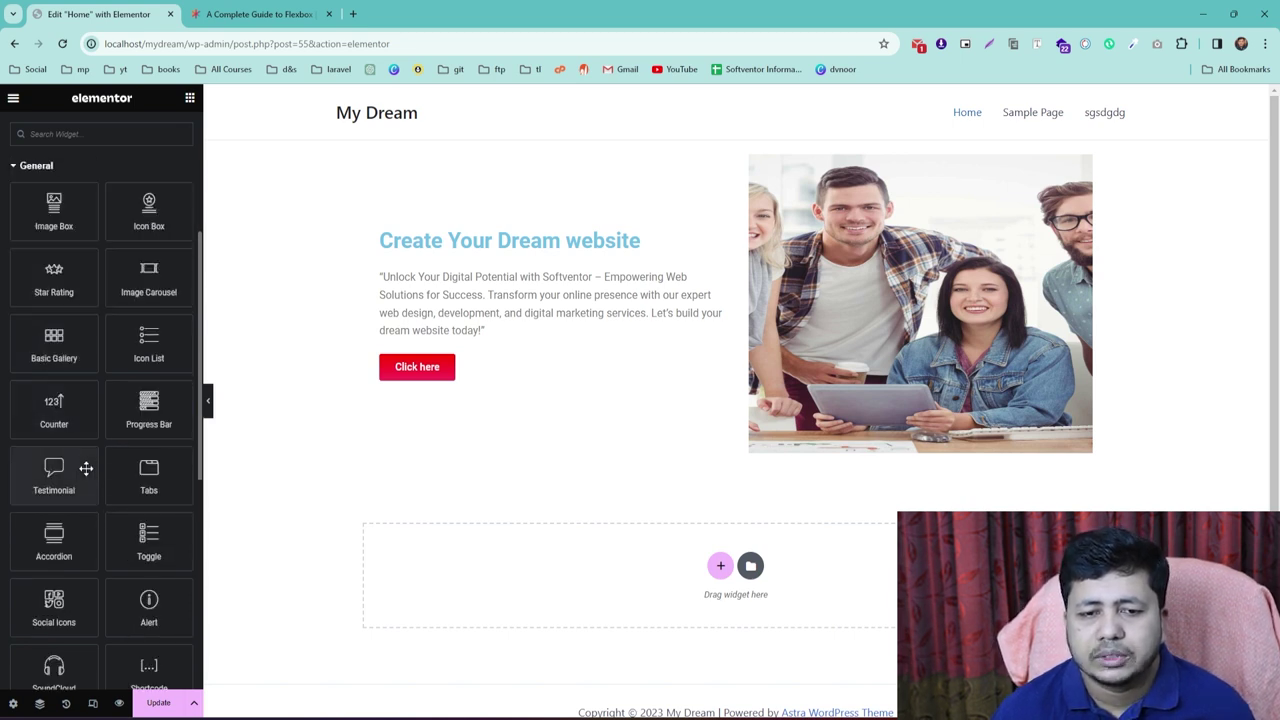
scroll(86, 468, down, 4)
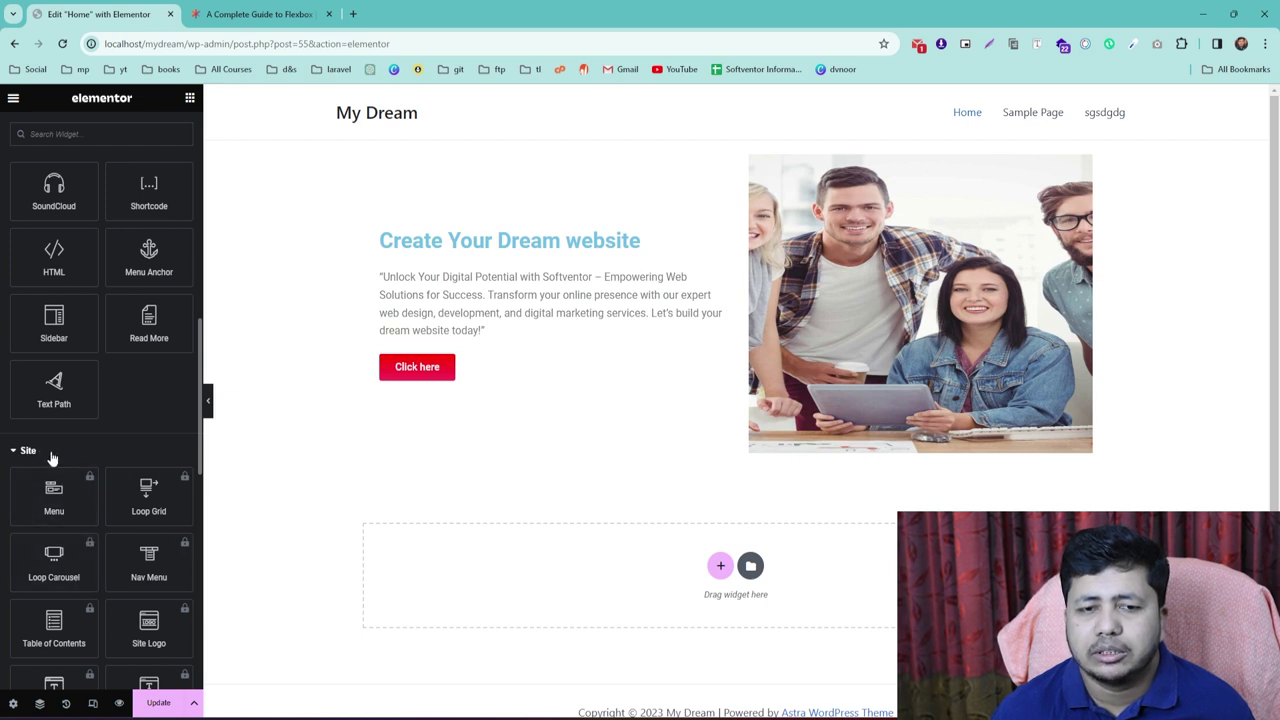
click(53, 457)
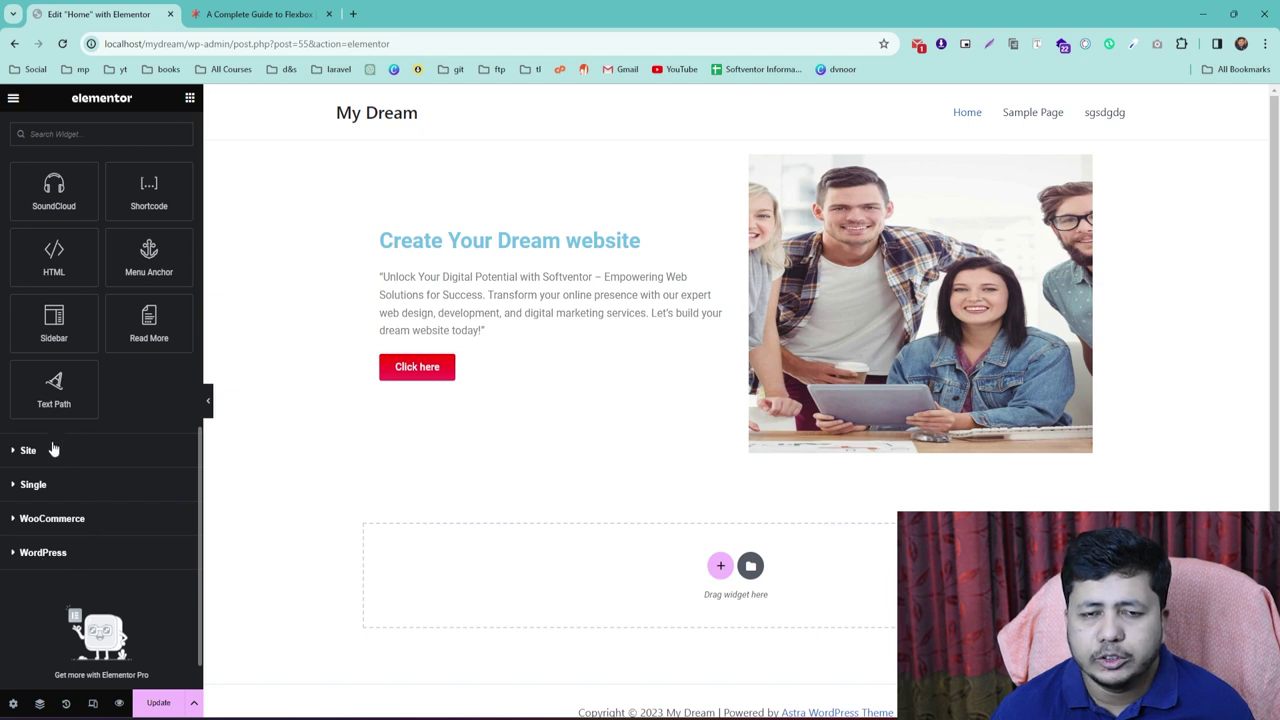
scroll(58, 500, up, 5)
scroll(62, 524, up, 3)
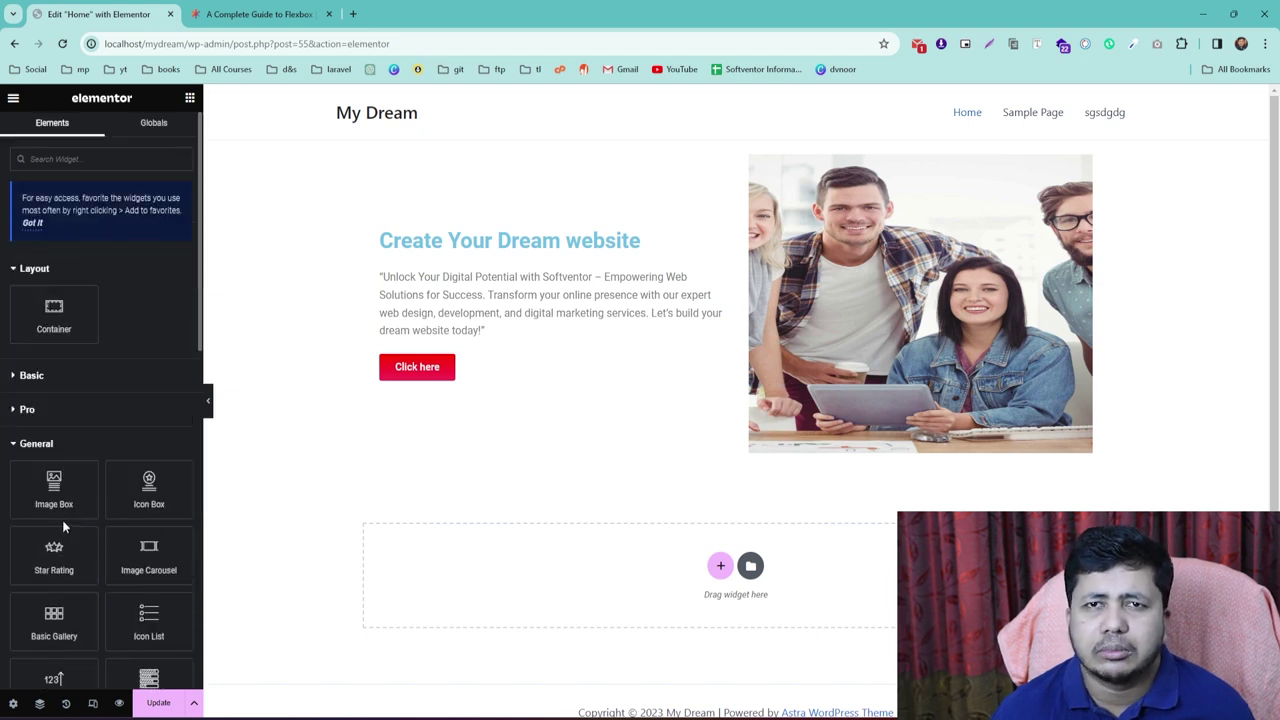
scroll(62, 520, down, 1)
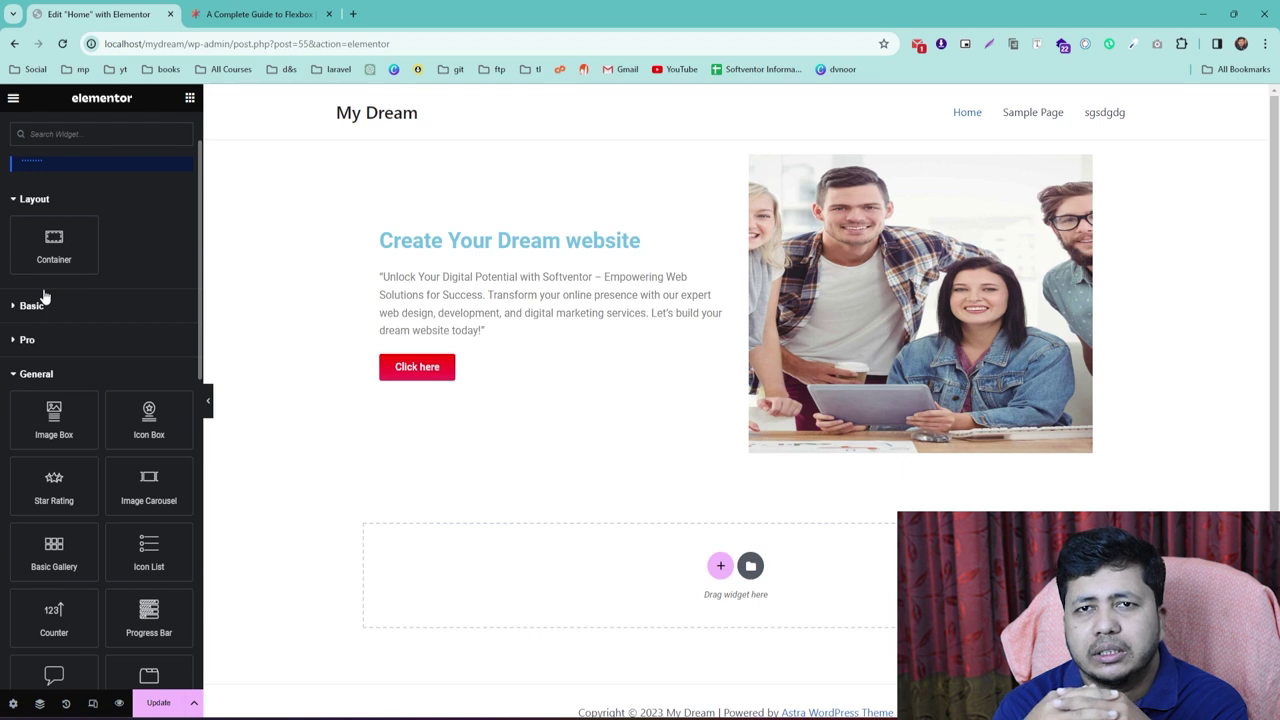
Clear the existing "Create Your Dream website" section with its team photo off the Home page
key(ctrl+z)
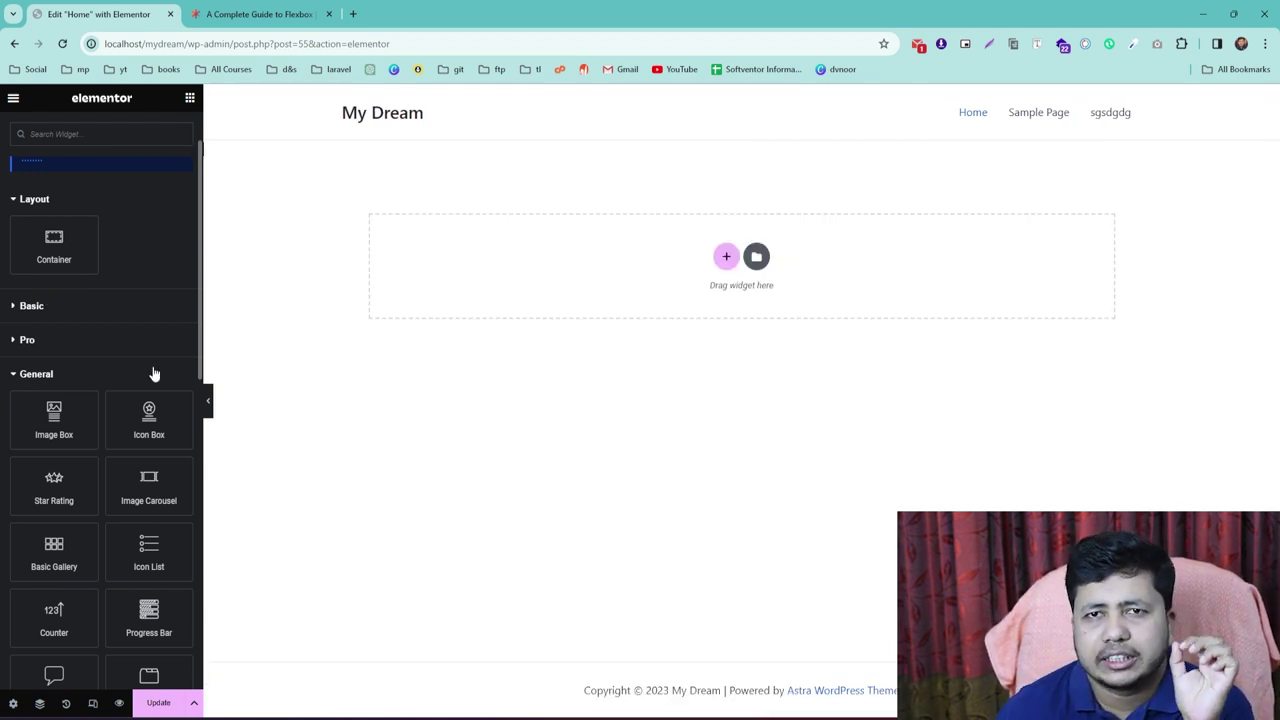
Capture a 1382x499 area of the empty canvas in Lightshot and outline a wide outer box containing a narrower inner box
click(987, 43)
mouse_move(272, 165)
mouse_down()
mouse_move(286, 306)
mouse_move(928, 495)
mouse_move(1193, 512)
mouse_up()
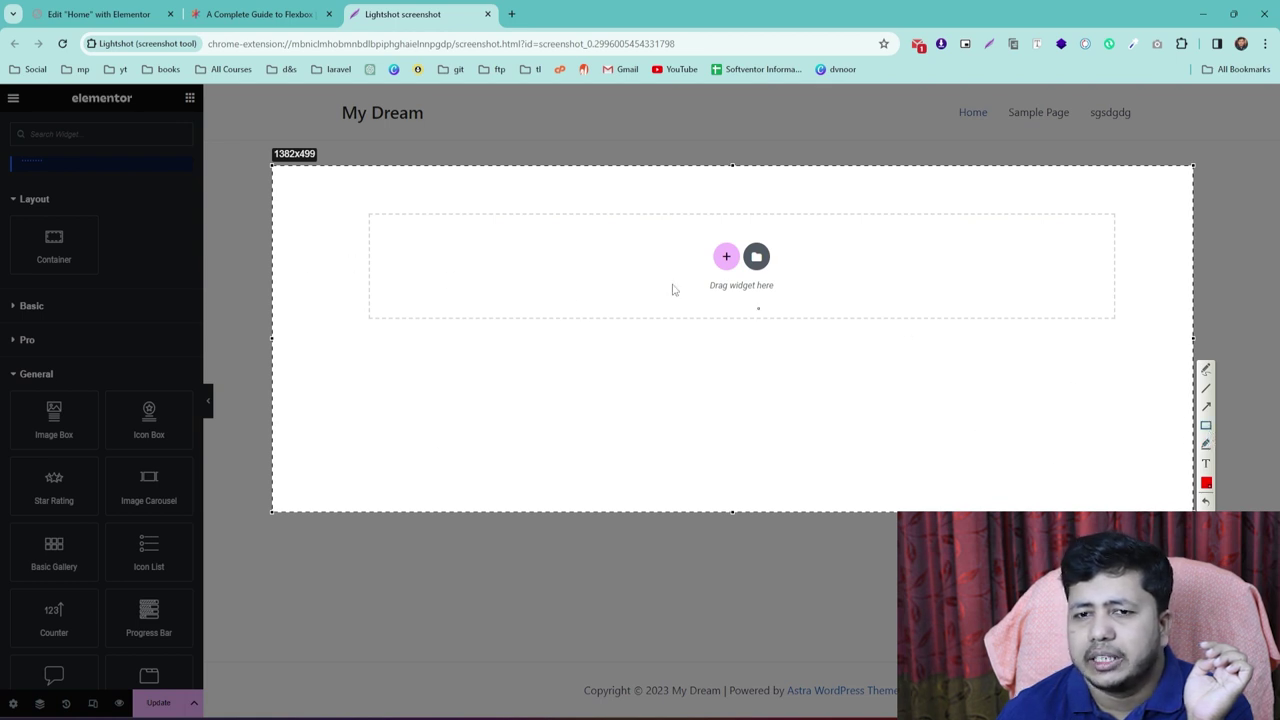
mouse_move(287, 184)
mouse_down()
mouse_move(703, 365)
mouse_move(1036, 446)
mouse_move(1170, 494)
mouse_up()
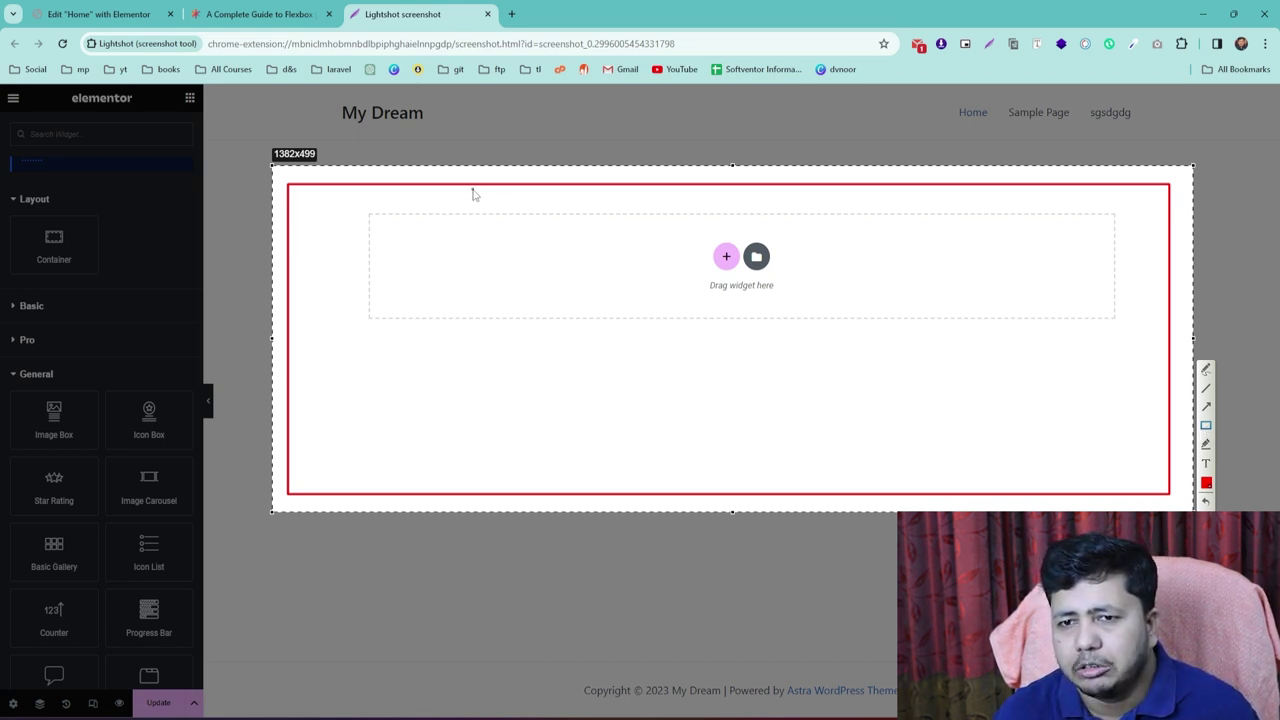
drag(473, 190, 960, 502)
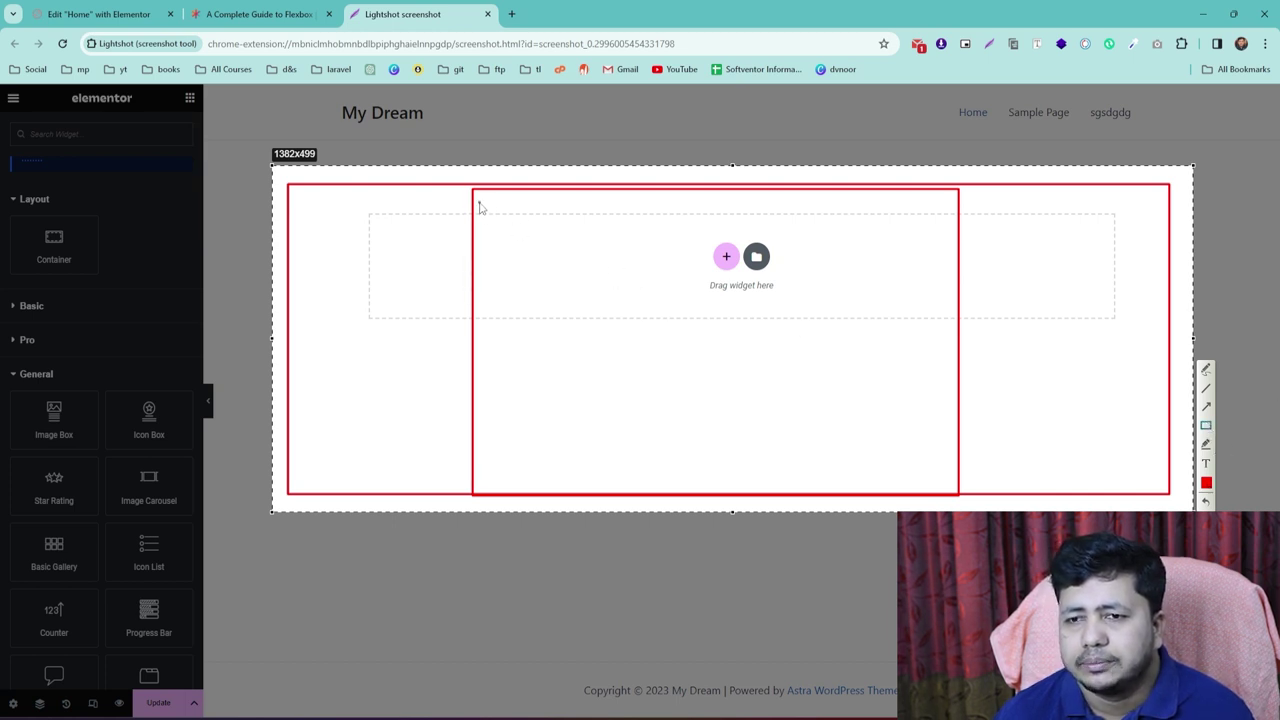
Sketch two side-by-side boxes within the inner box, divide the first into two narrow boxes, and close the screenshot
drag(479, 207, 710, 490)
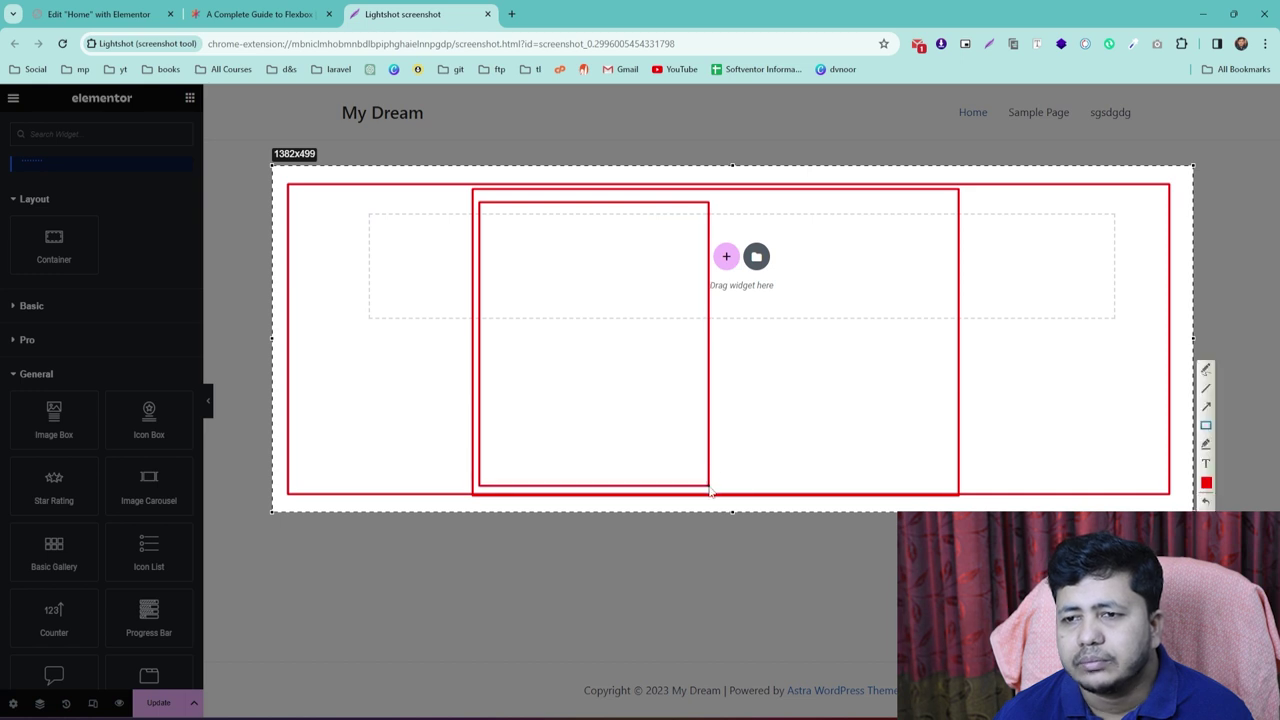
drag(721, 208, 946, 487)
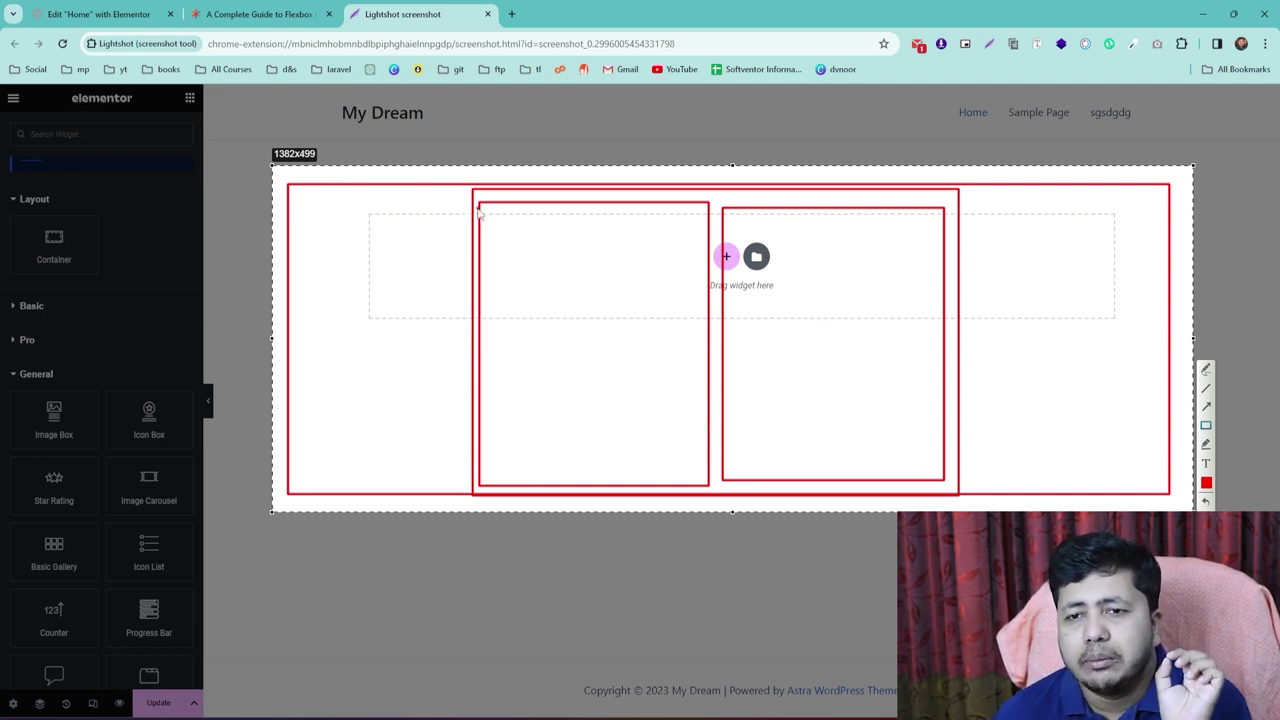
drag(491, 215, 593, 475)
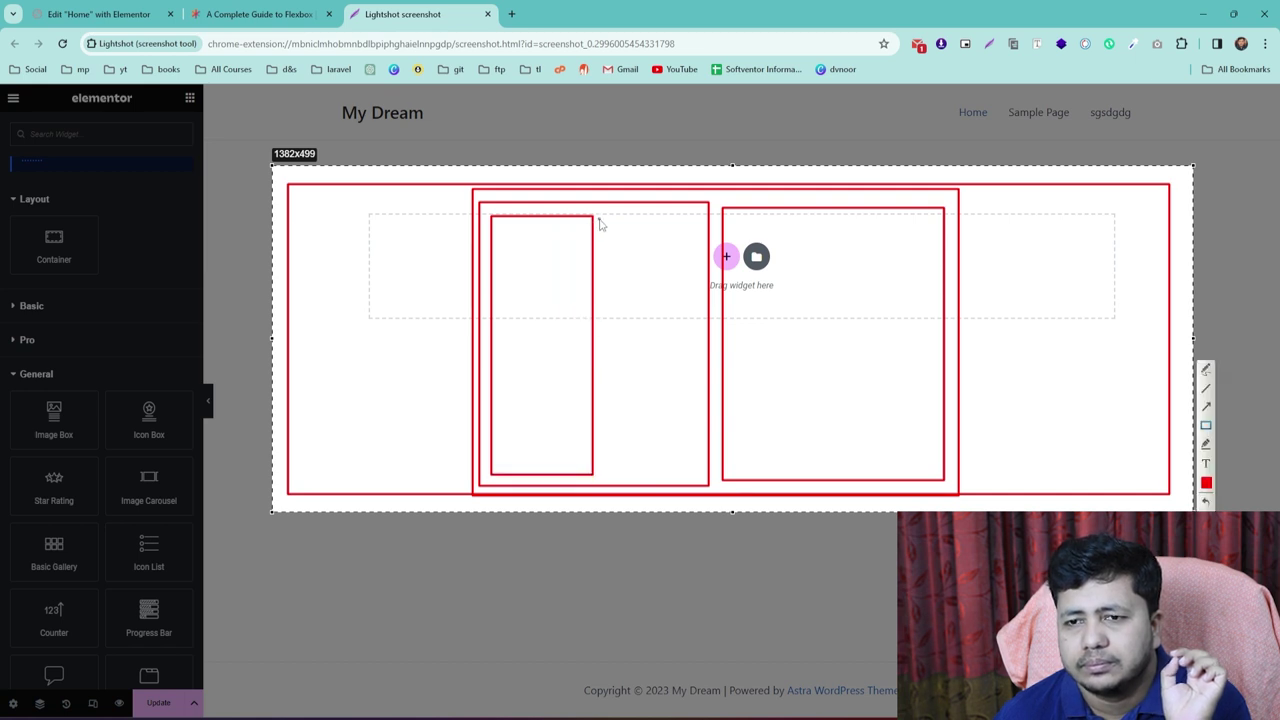
drag(601, 217, 700, 483)
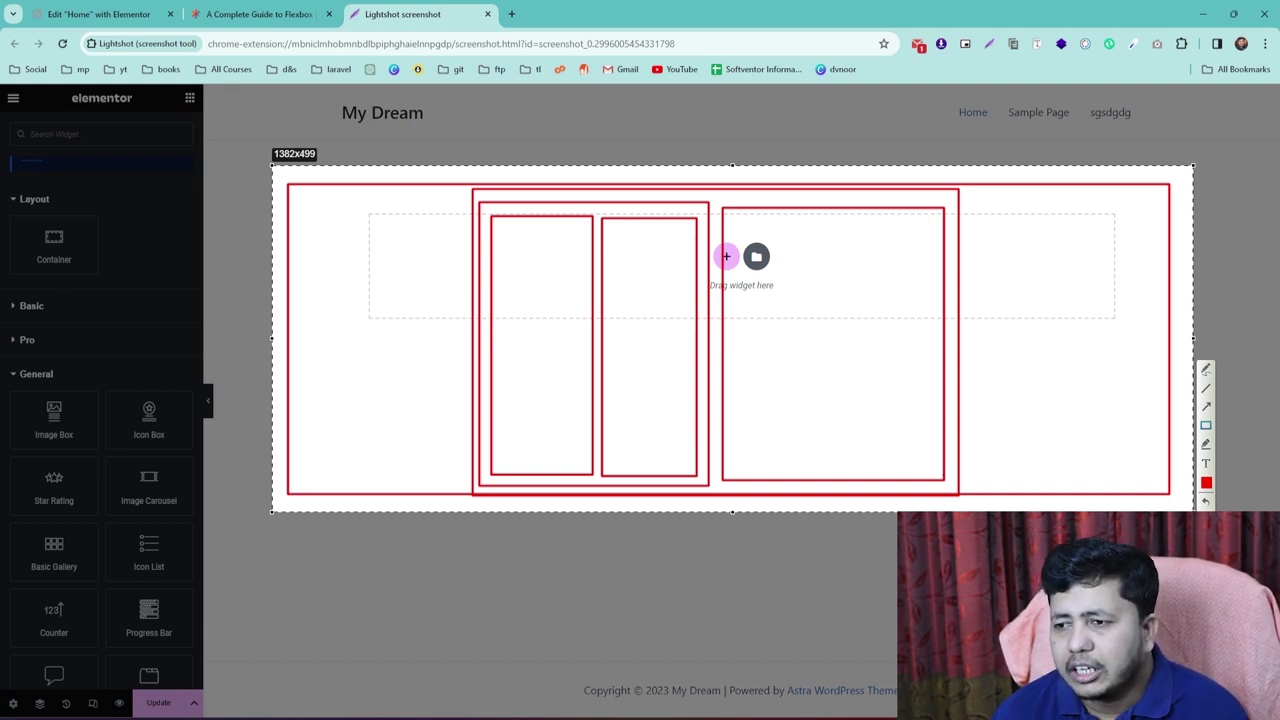
key(ctrl+w)
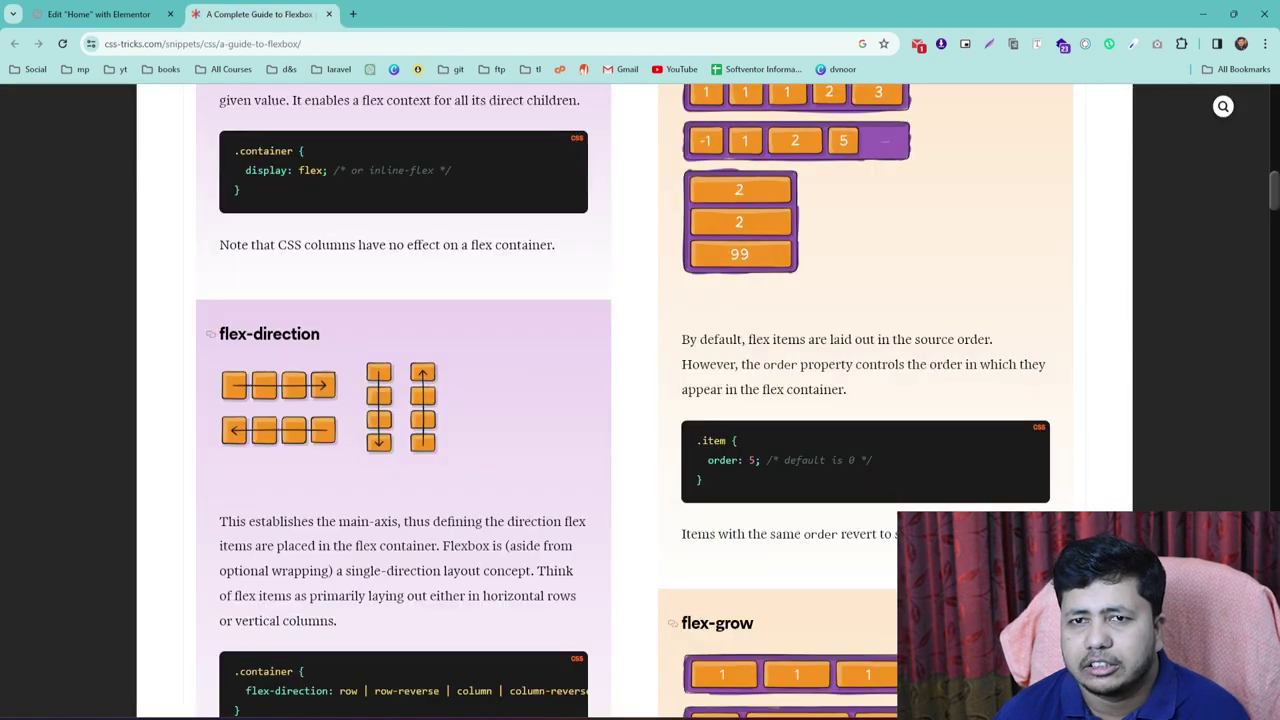
Back in the Elementor editor, add a container with the single downward structure and expand it in the Navigator
click(95, 14)
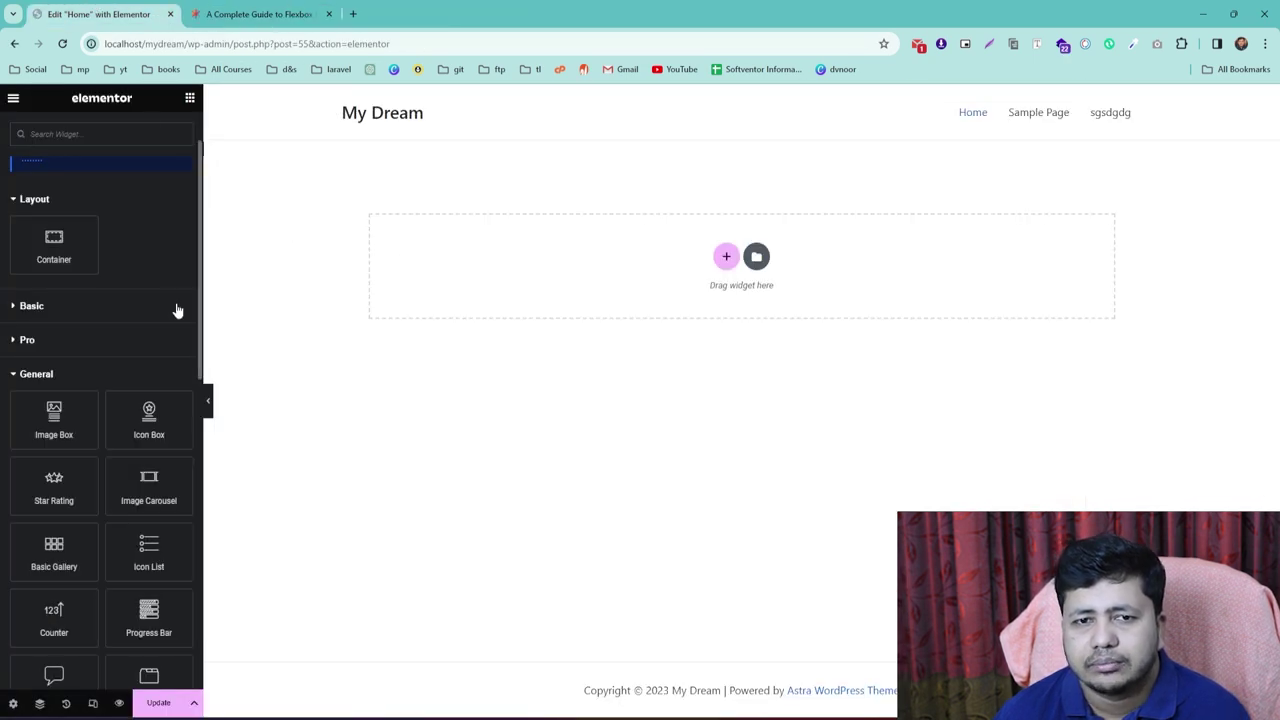
click(727, 260)
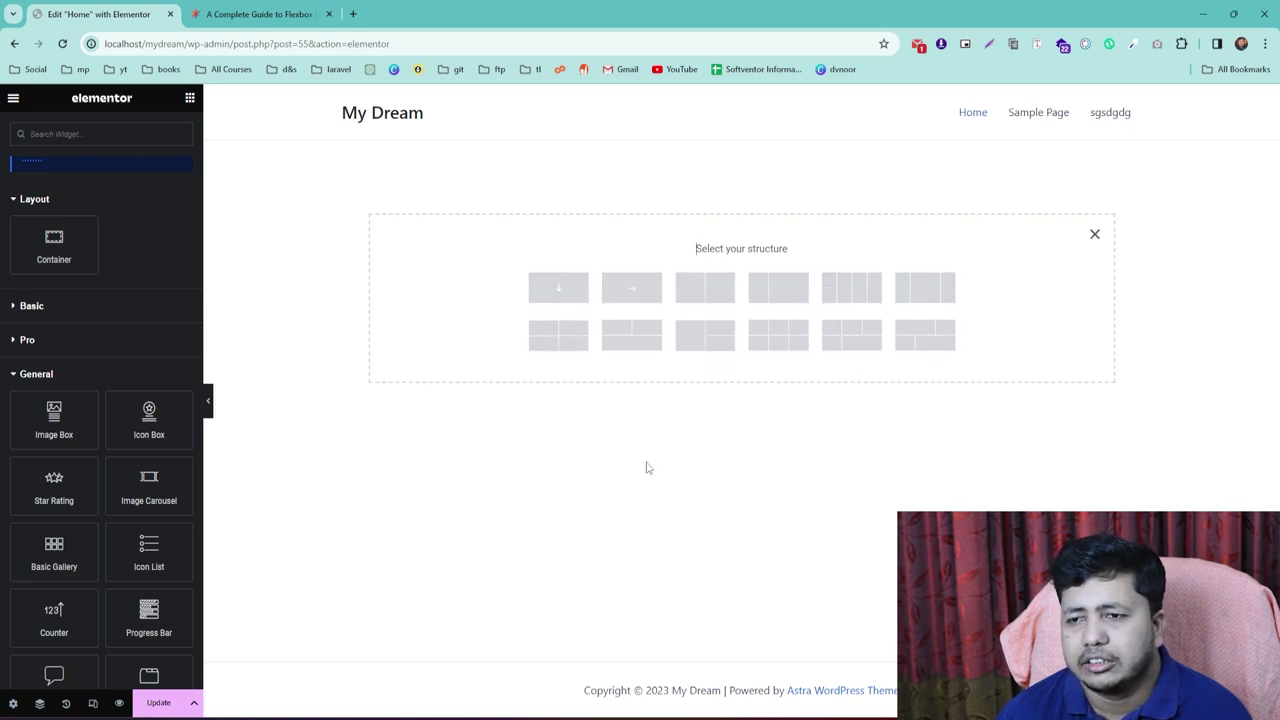
click(551, 298)
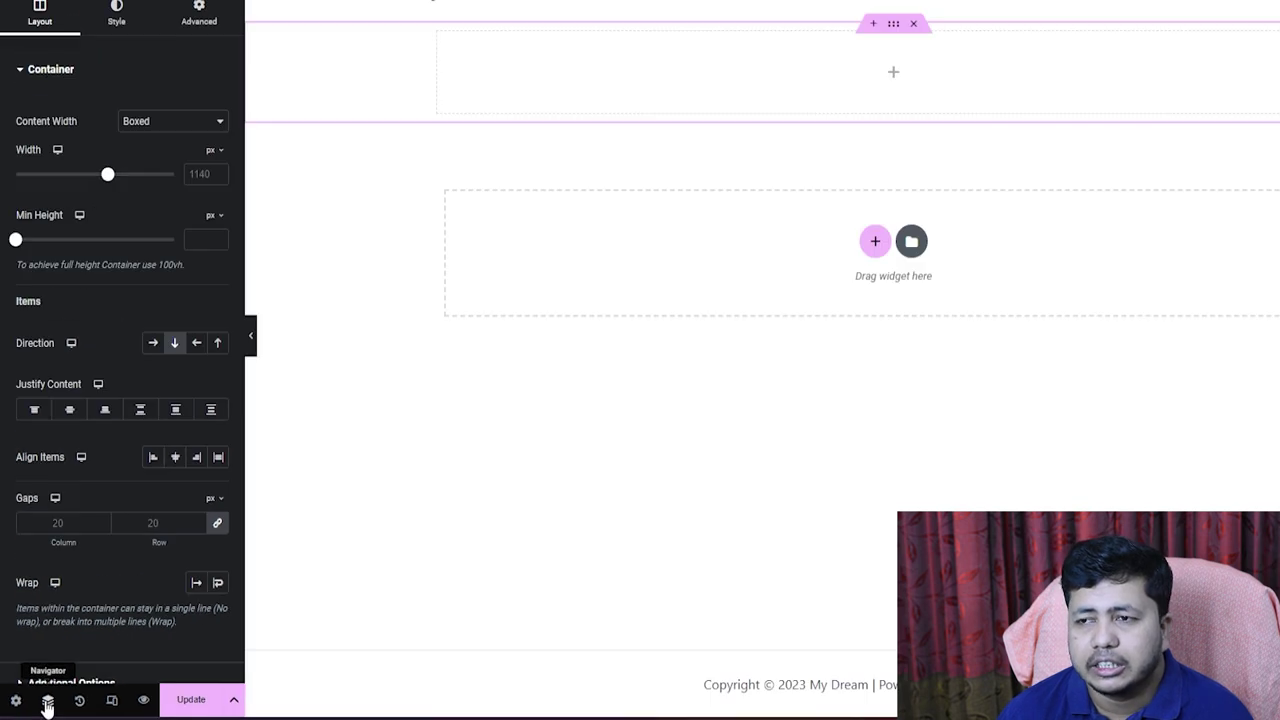
click(47, 705)
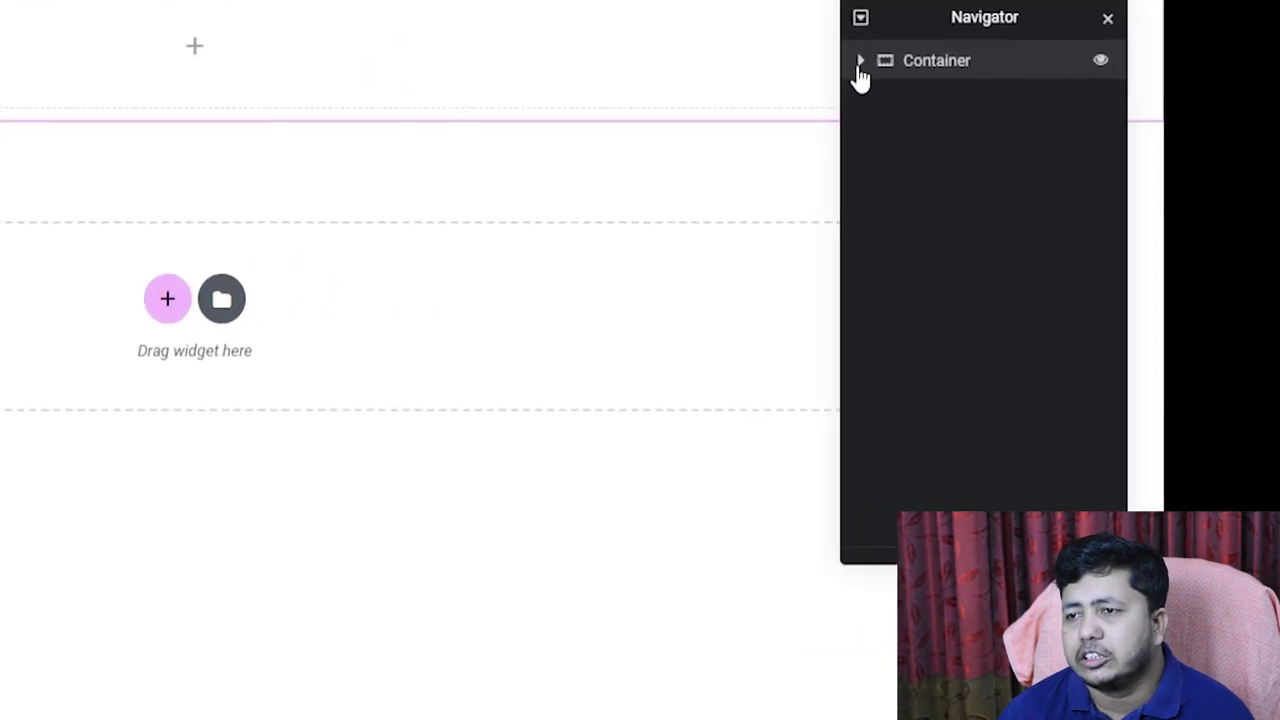
click(1110, 191)
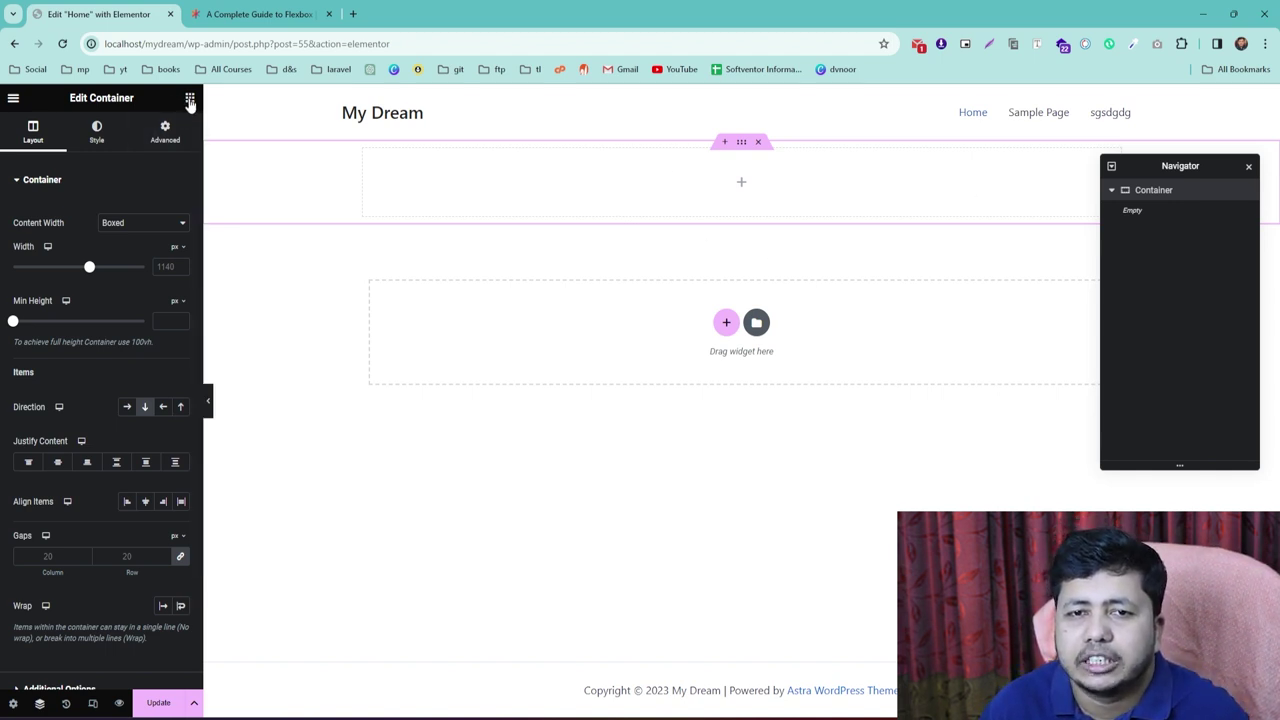
Nest two empty containers inside the parent container, one below the other
click(190, 100)
drag(50, 312, 729, 198)
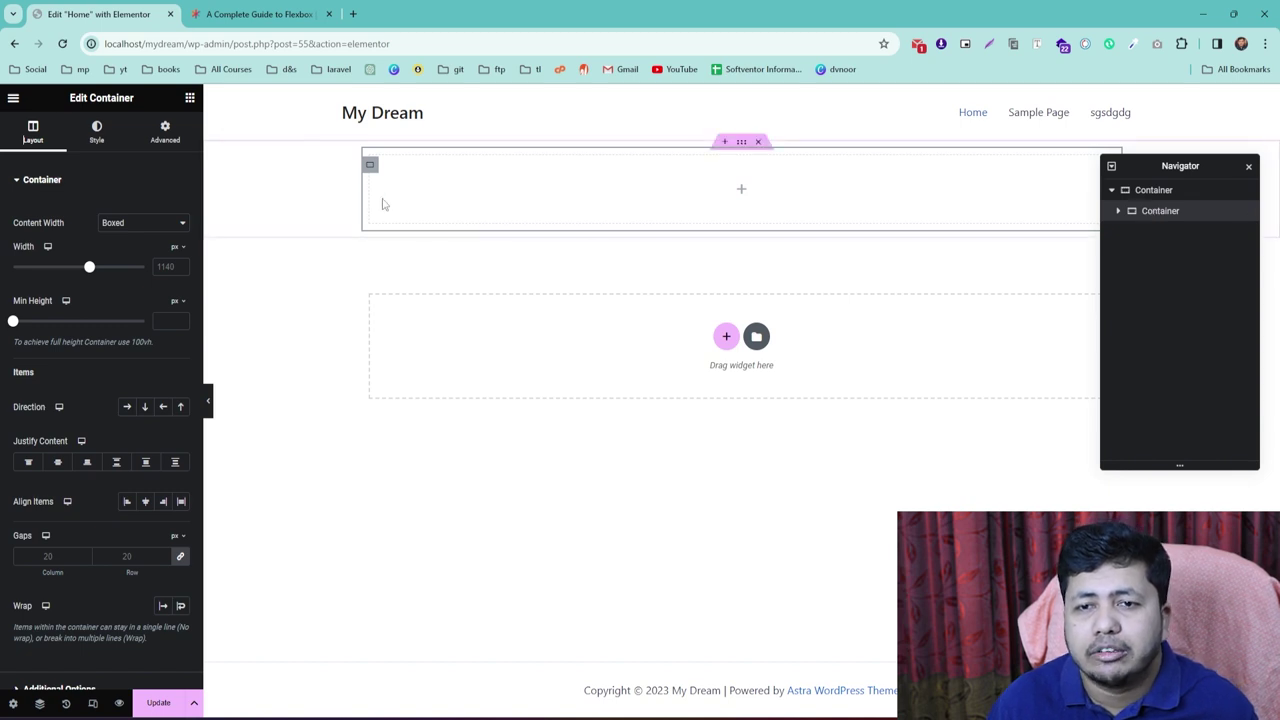
click(189, 97)
drag(56, 315, 658, 234)
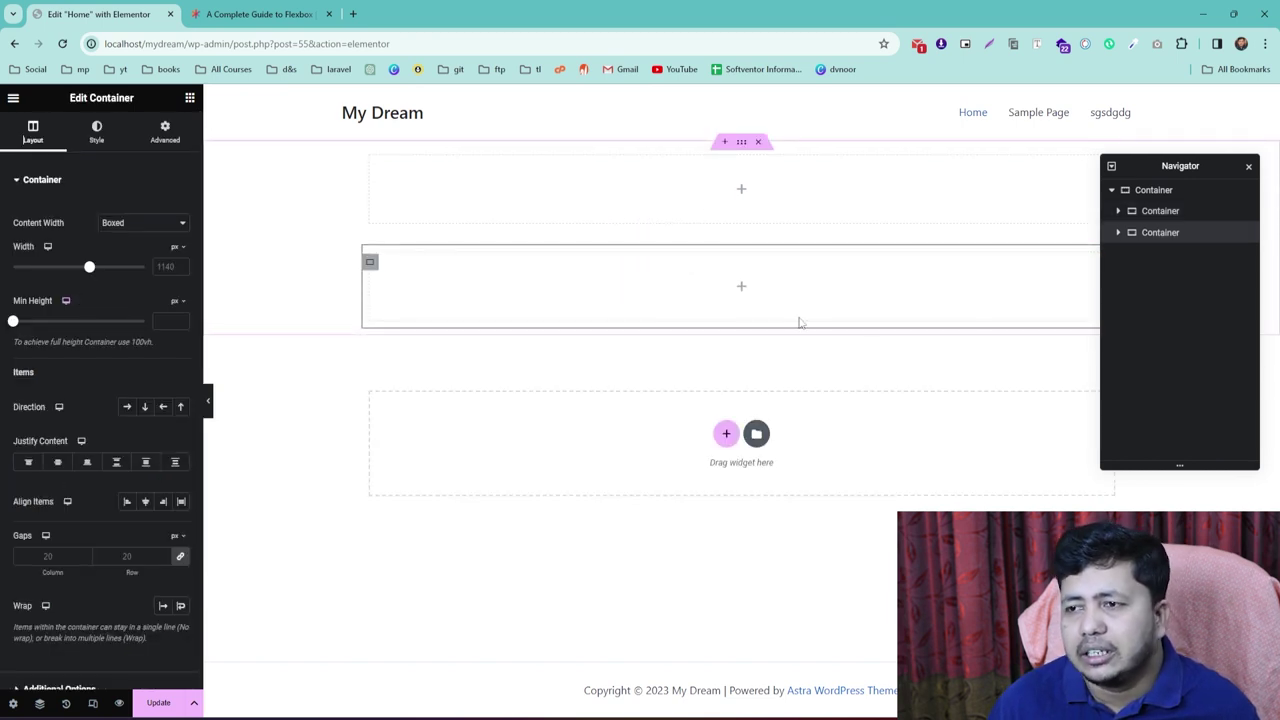
right_click(1152, 234)
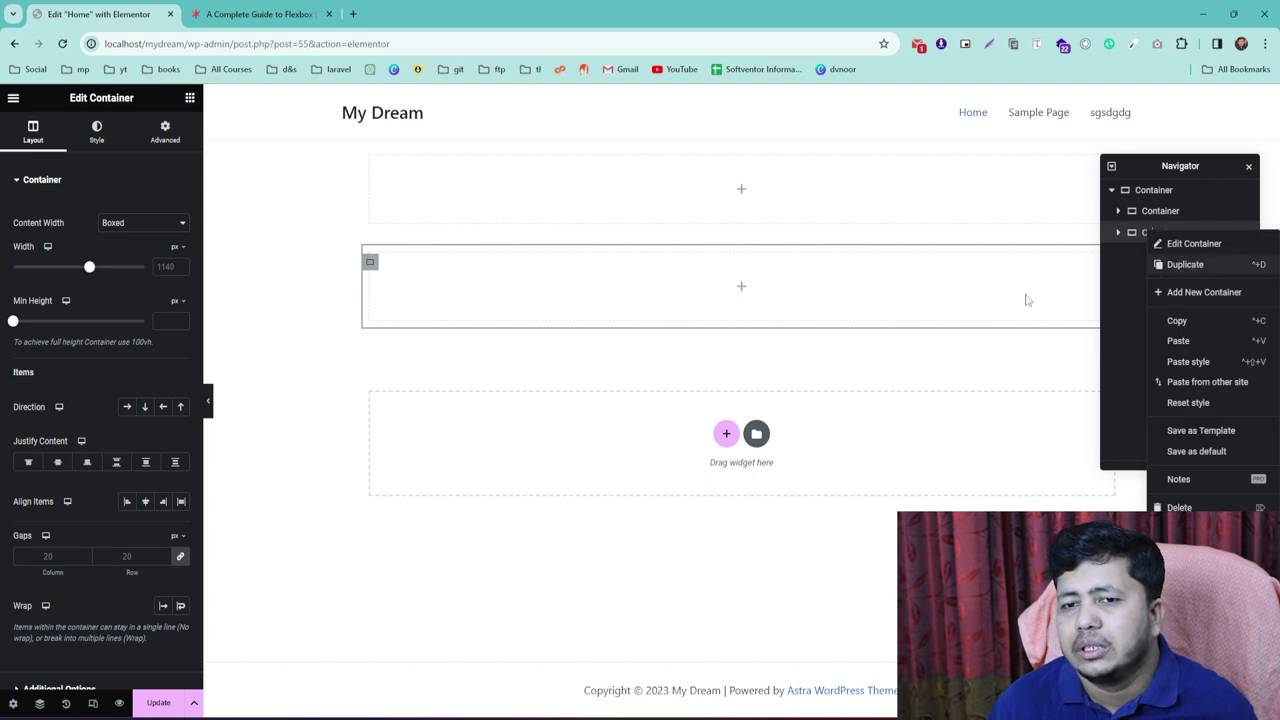
click(391, 274)
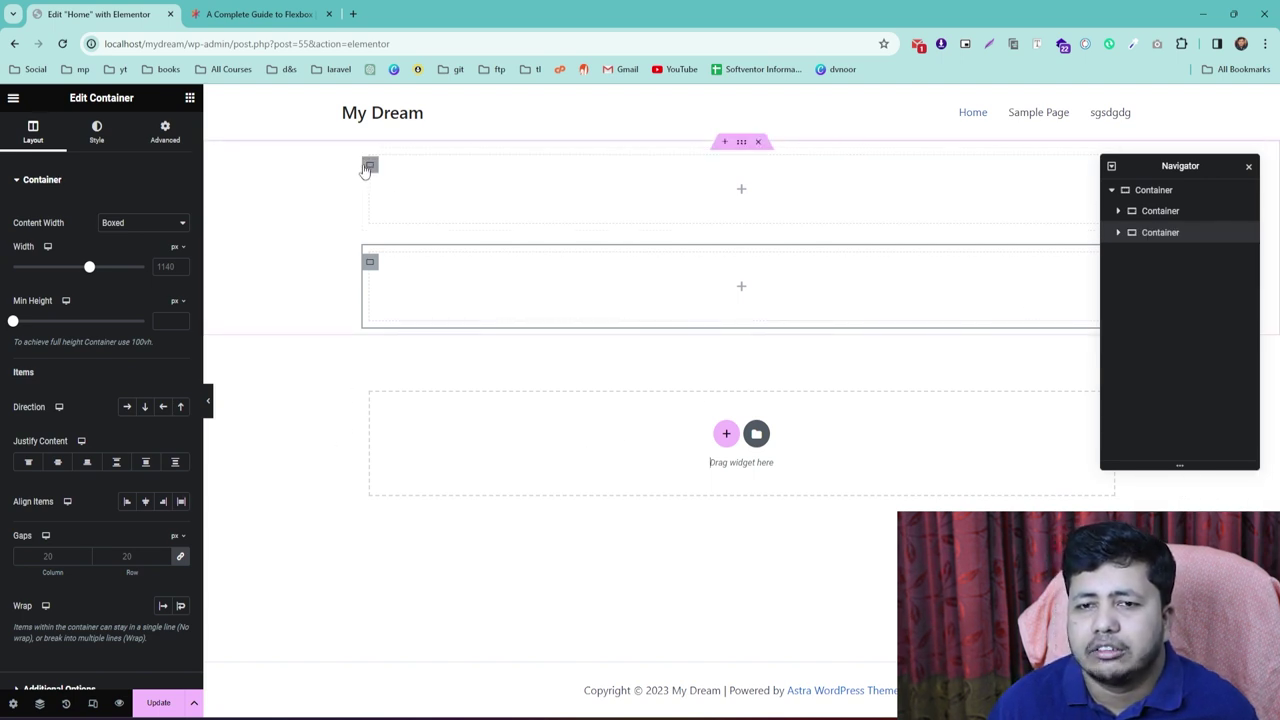
right_click(368, 167)
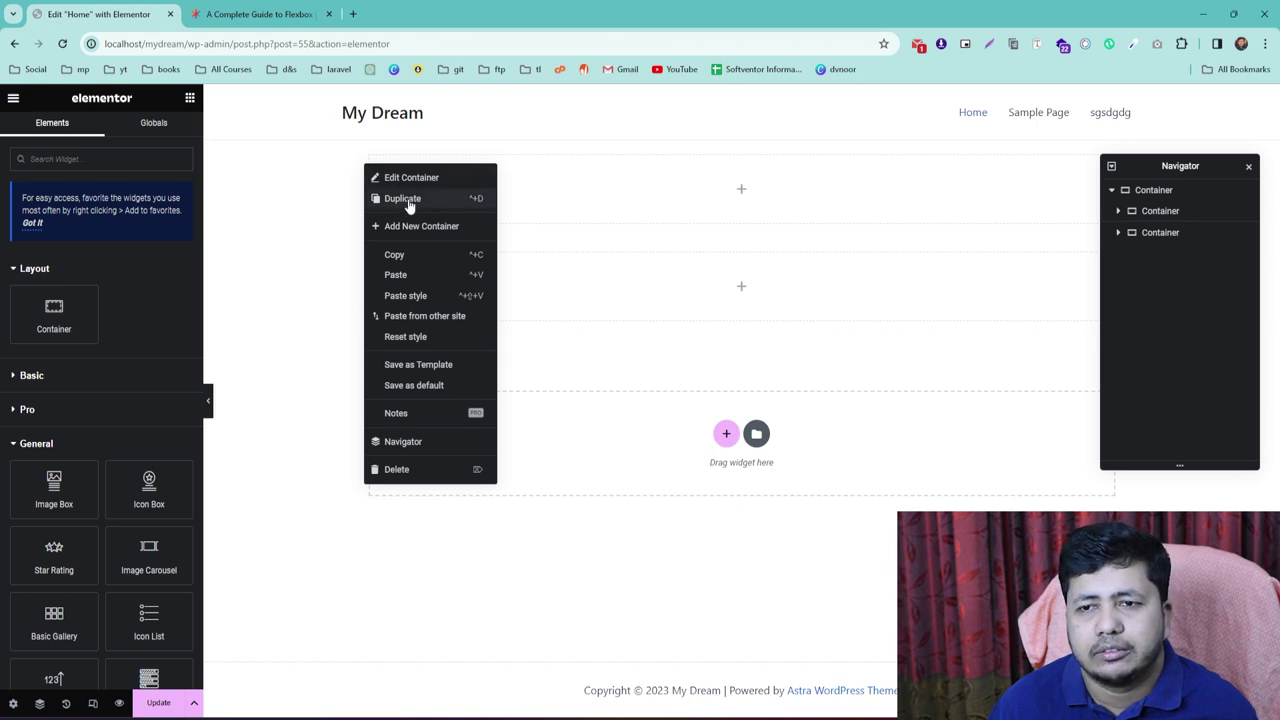
click(284, 436)
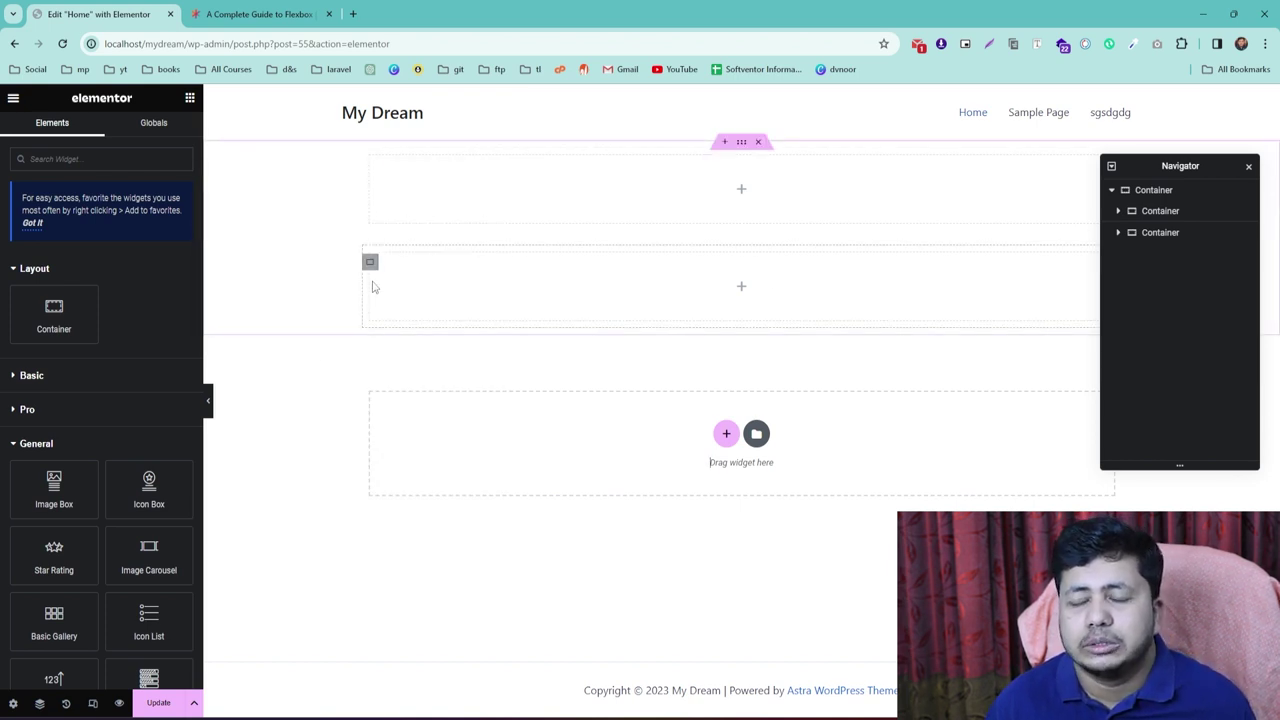
click(1247, 171)
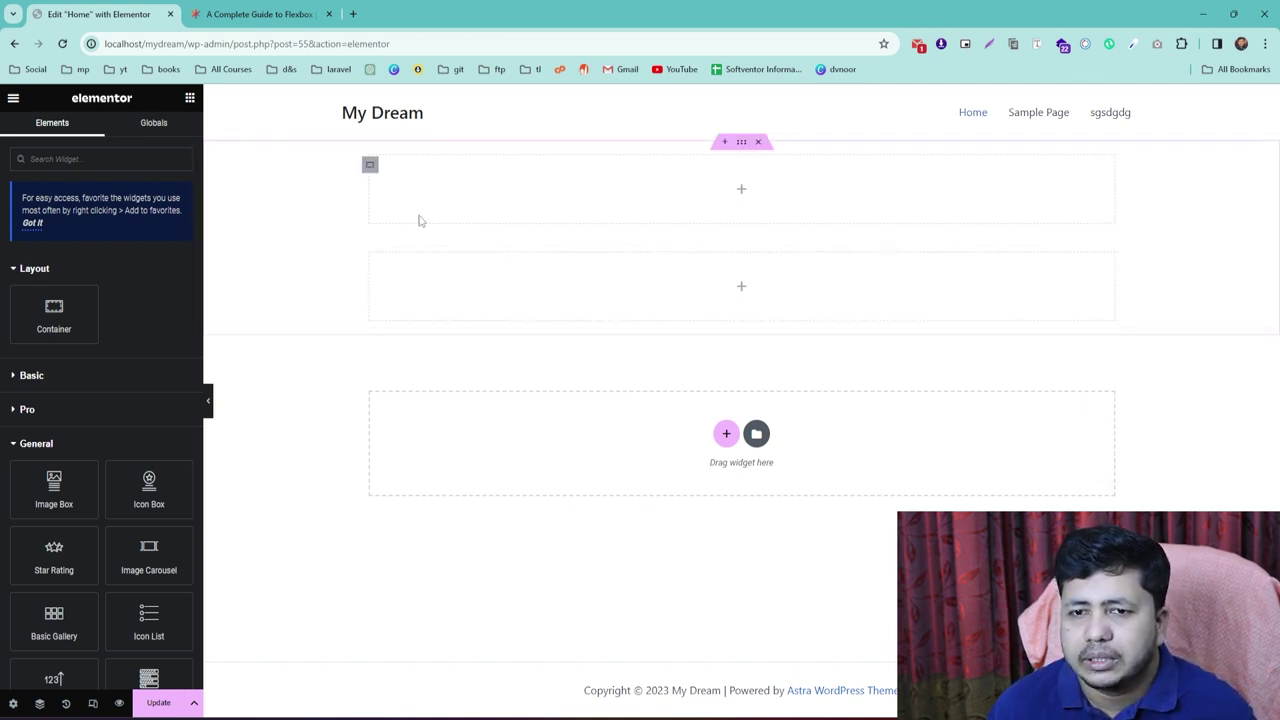
Select the parent container, show the Navigator, and set the container's content width to Full Width
click(741, 143)
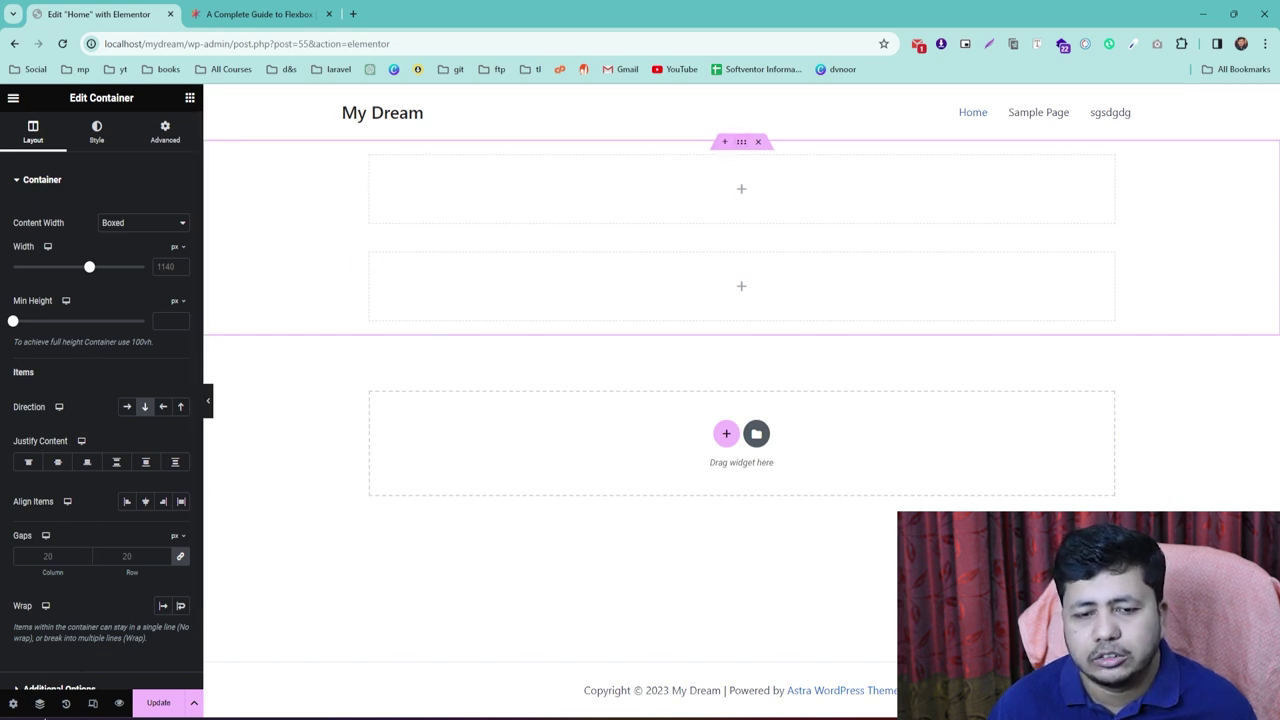
click(39, 703)
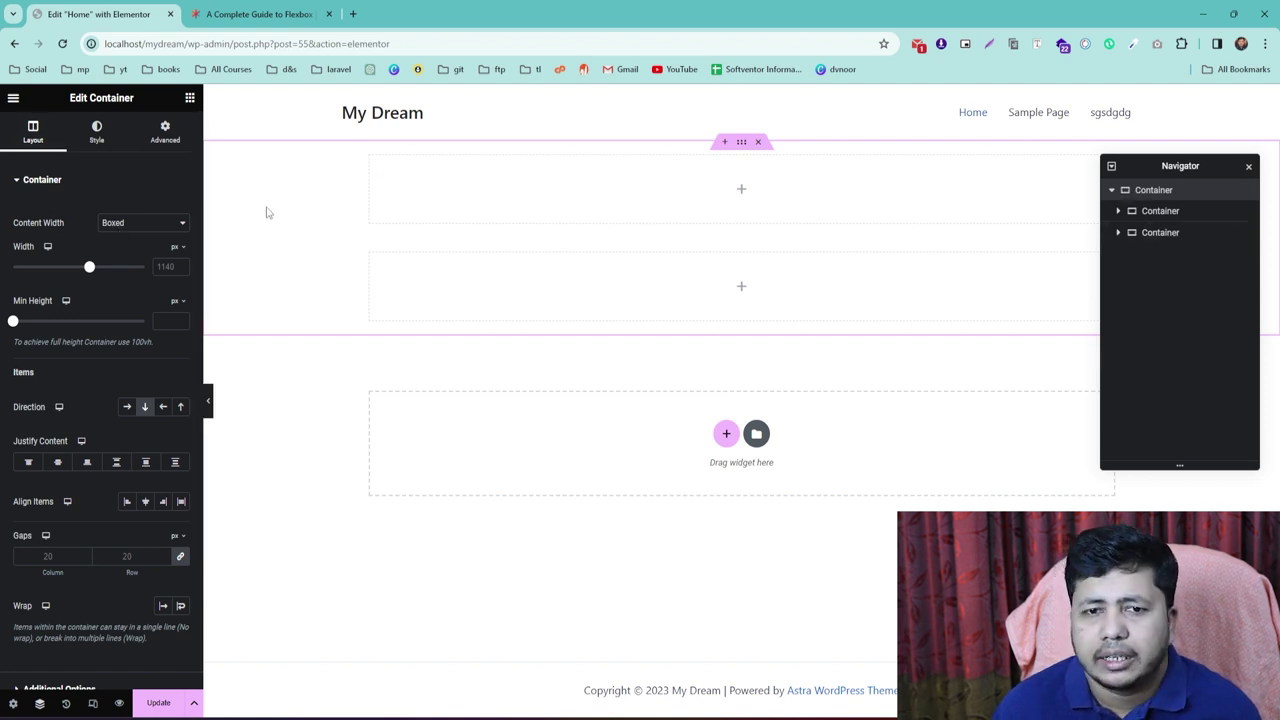
click(135, 224)
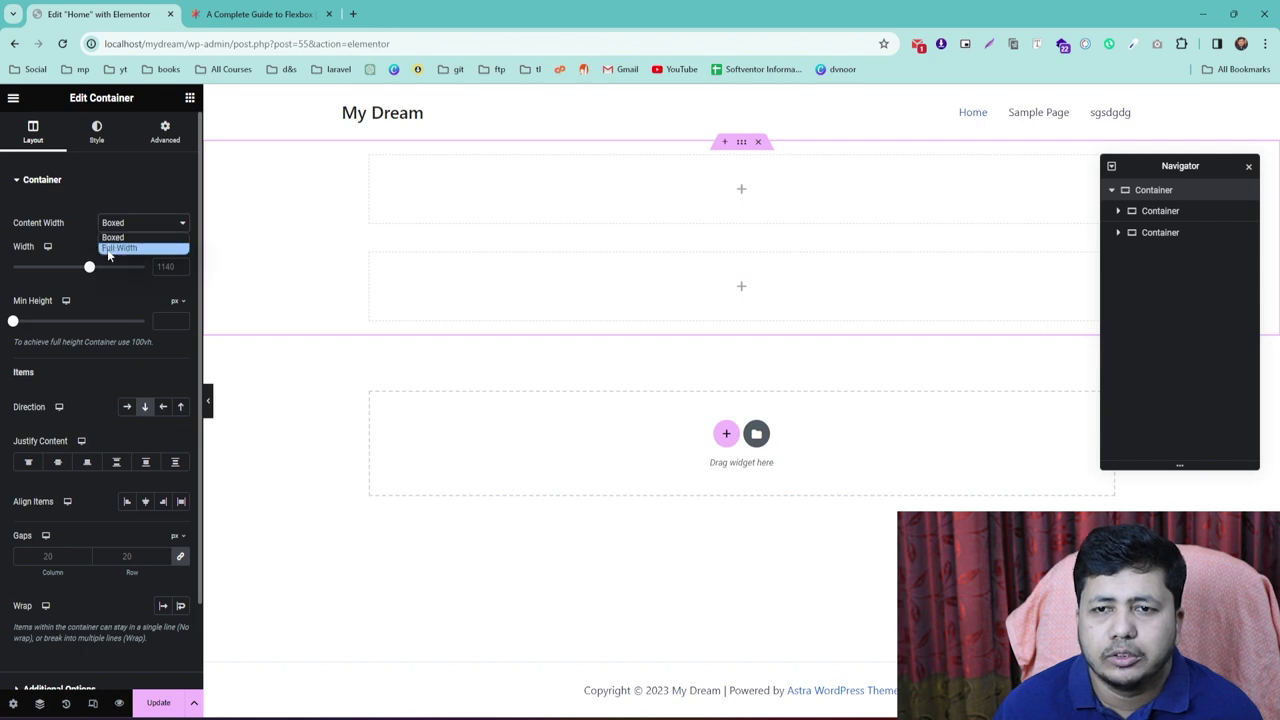
click(118, 248)
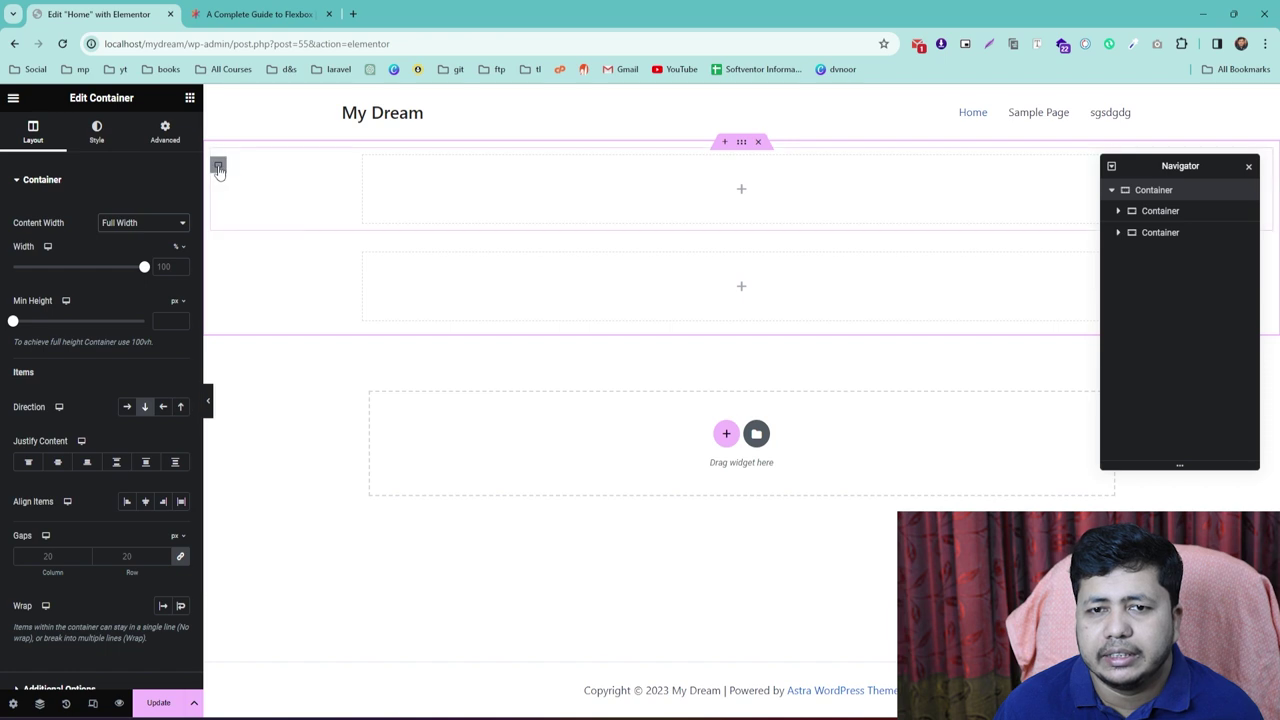
Set the parent container's content width to Boxed, its width to 1129 px, and its minimum height to 547 px
click(134, 223)
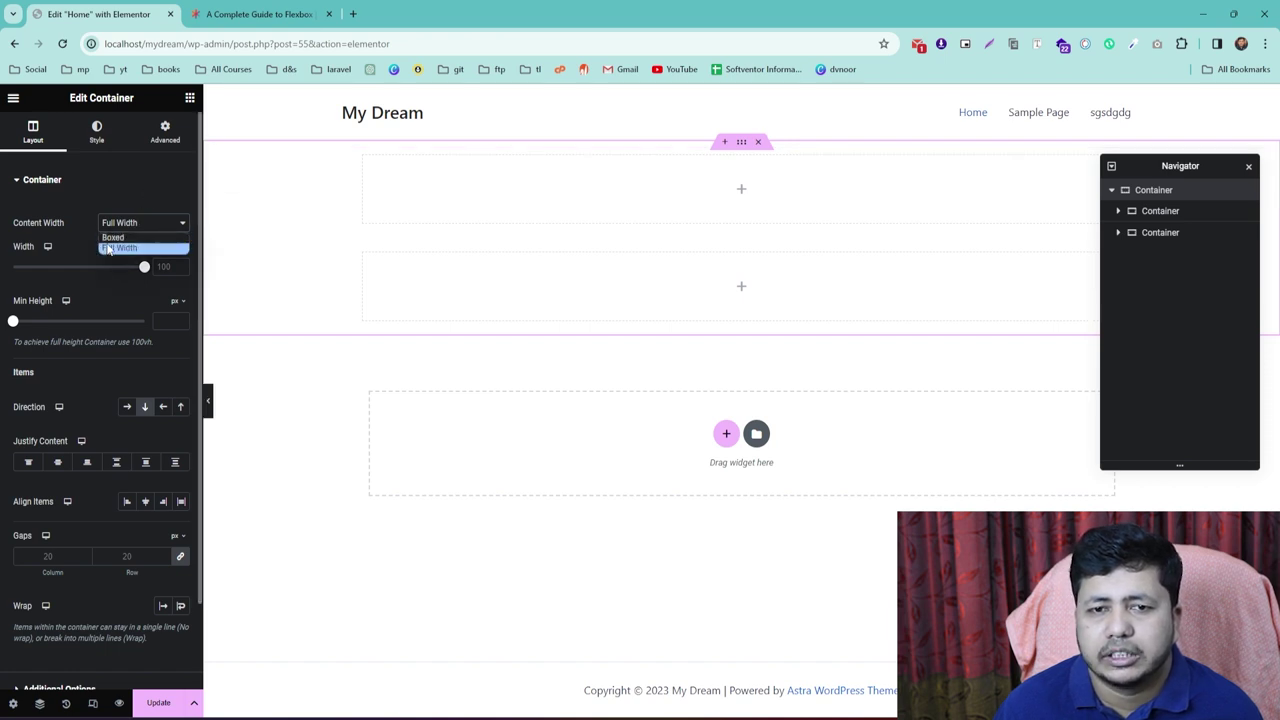
click(112, 239)
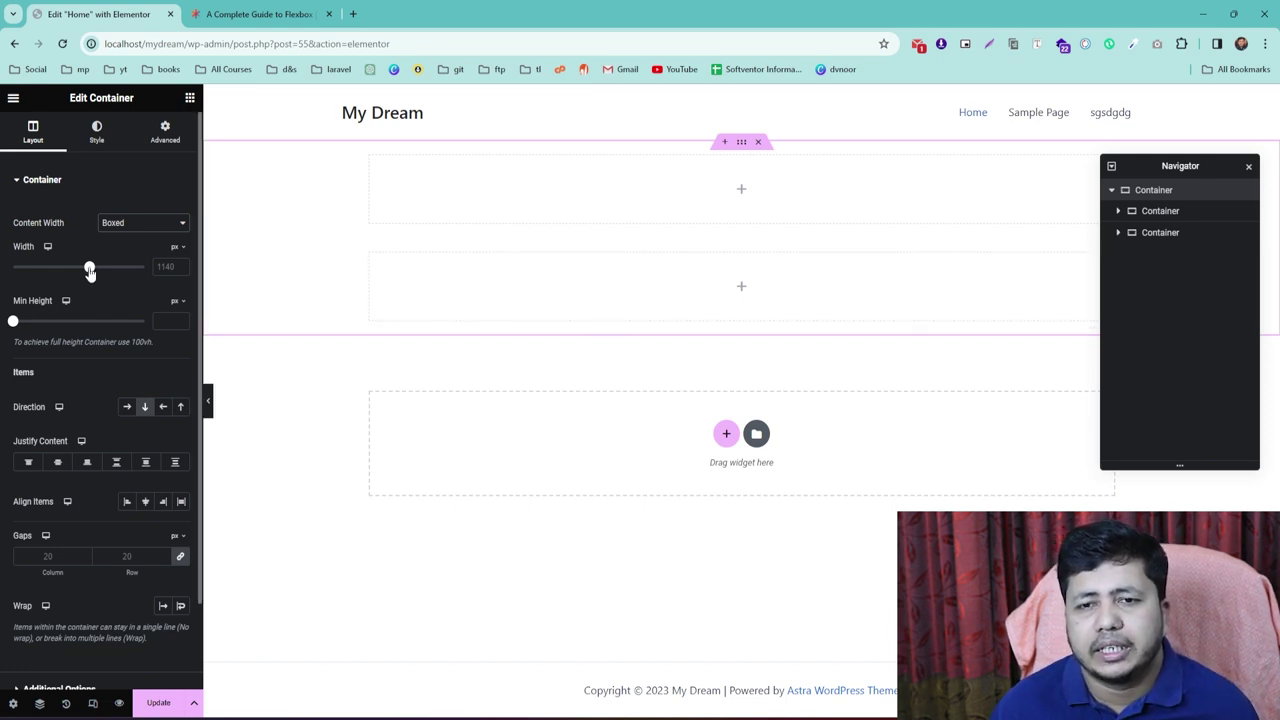
mouse_move(90, 272)
mouse_down()
mouse_move(63, 272)
mouse_move(100, 276)
mouse_up()
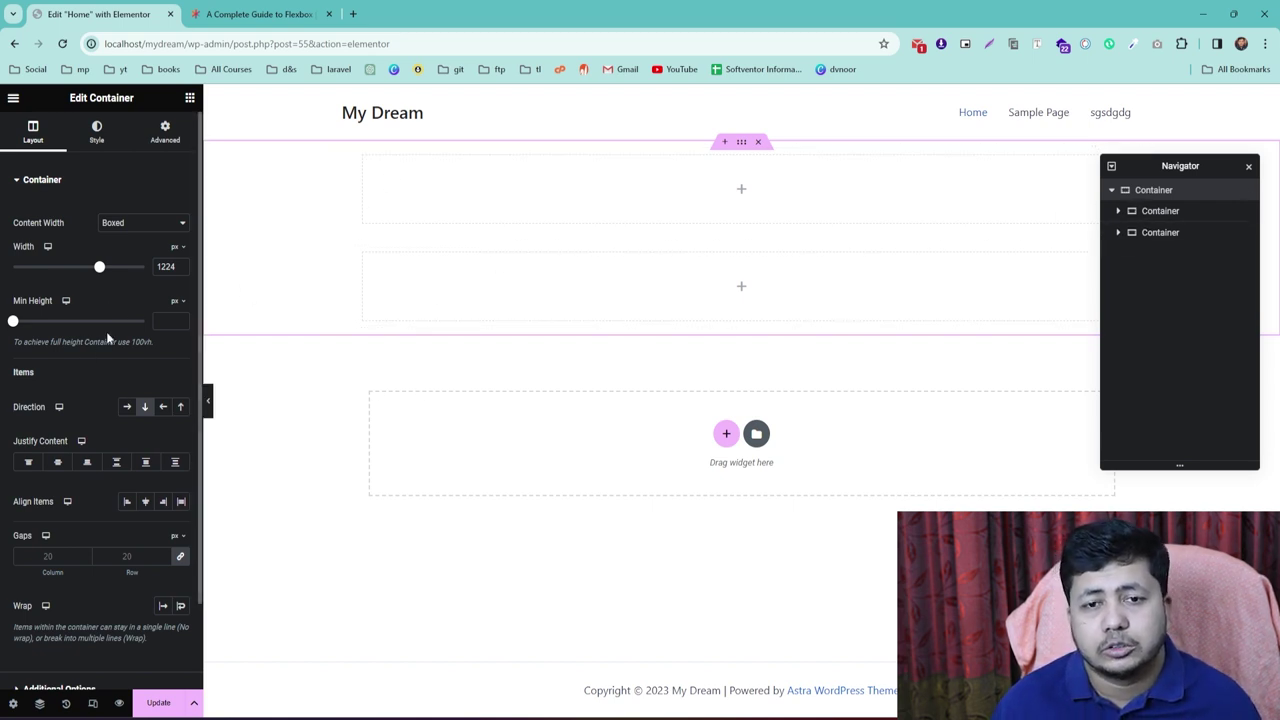
drag(99, 268, 88, 268)
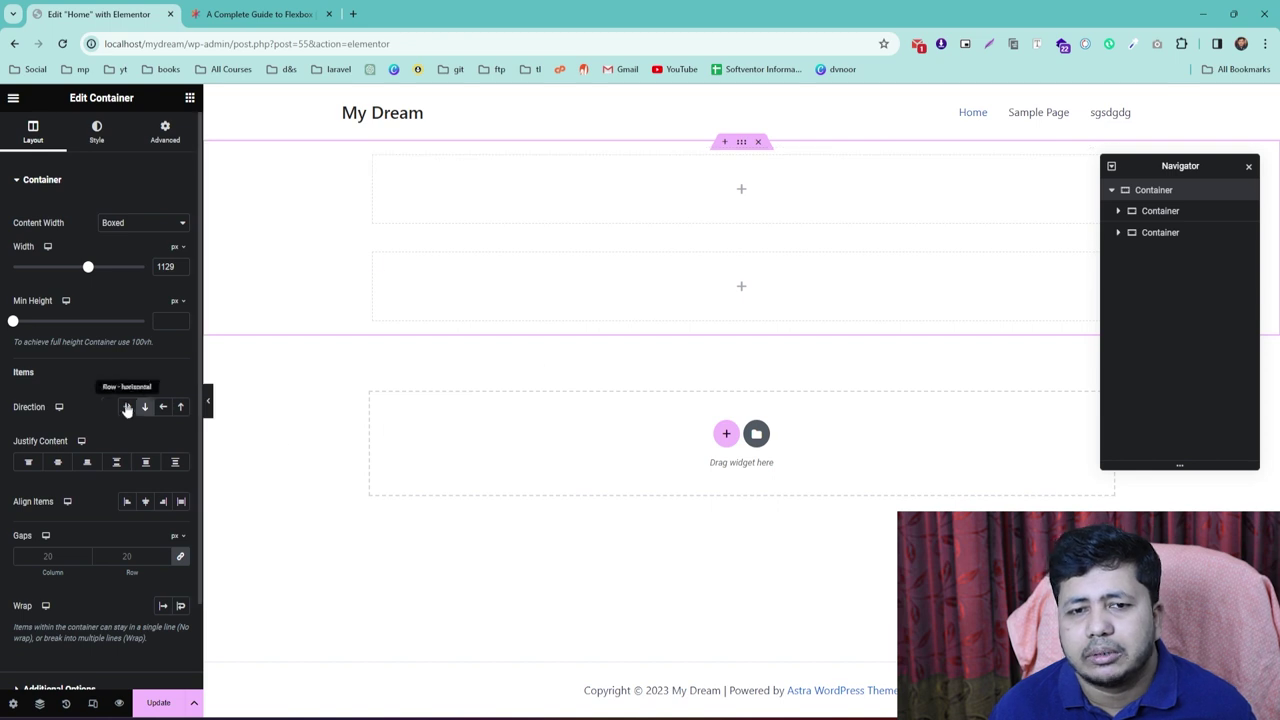
drag(15, 325, 63, 321)
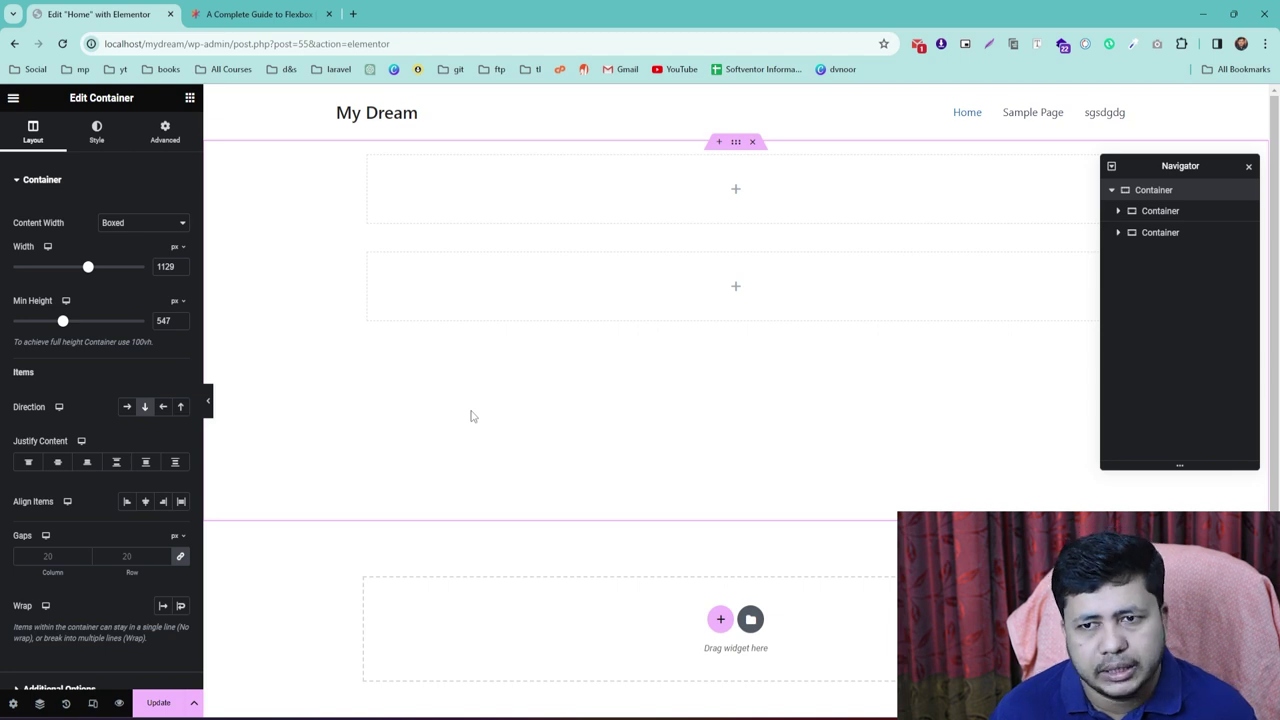
Take an area screenshot of the container's empty space, sketch two side-by-side red boxes in it, and close the screenshot to return to the editor
scroll(40, 390, down, 1)
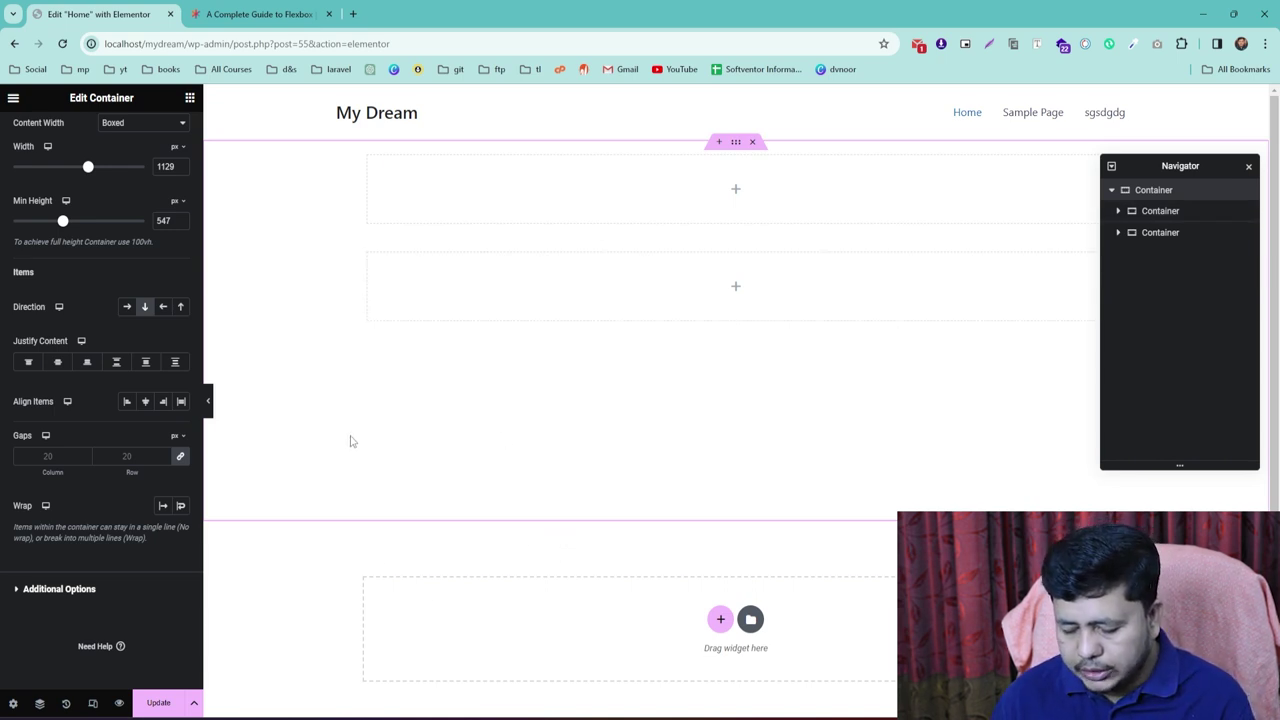
click(989, 44)
drag(409, 384, 866, 514)
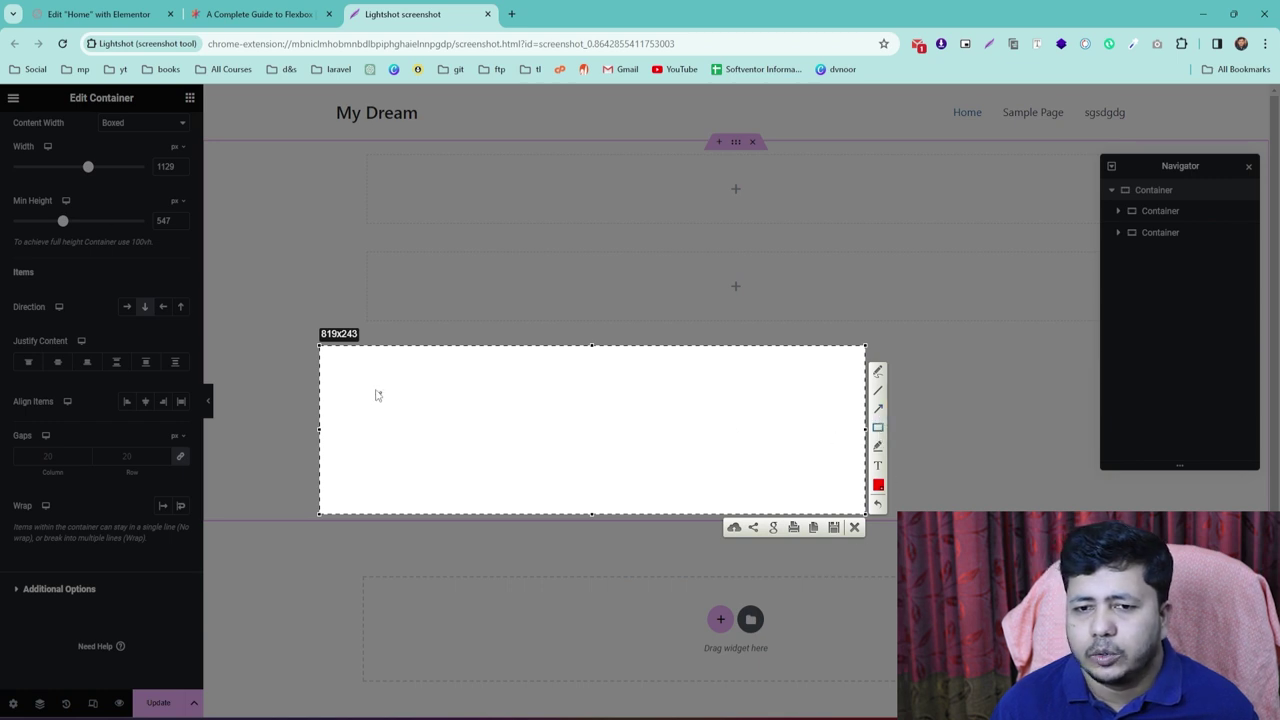
mouse_move(368, 382)
mouse_down()
mouse_move(531, 480)
mouse_move(564, 478)
mouse_up()
mouse_move(597, 383)
mouse_down()
mouse_move(740, 500)
mouse_move(832, 485)
mouse_up()
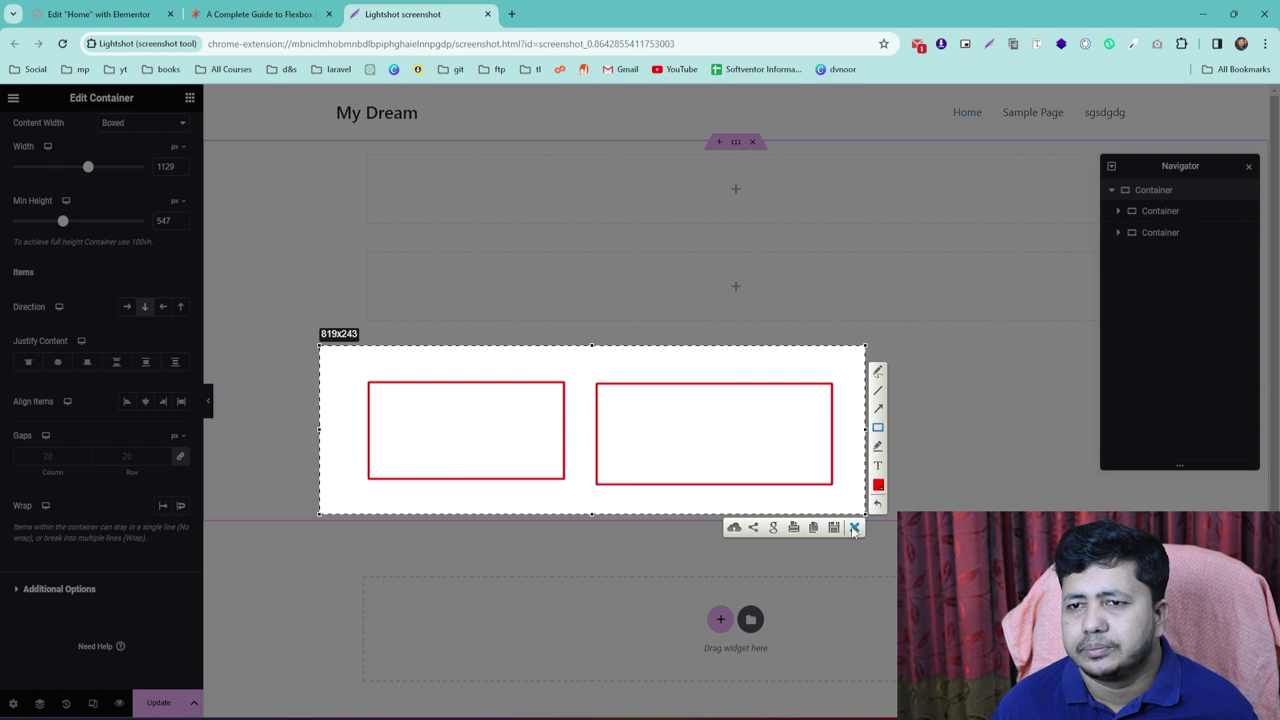
click(854, 528)
click(60, 14)
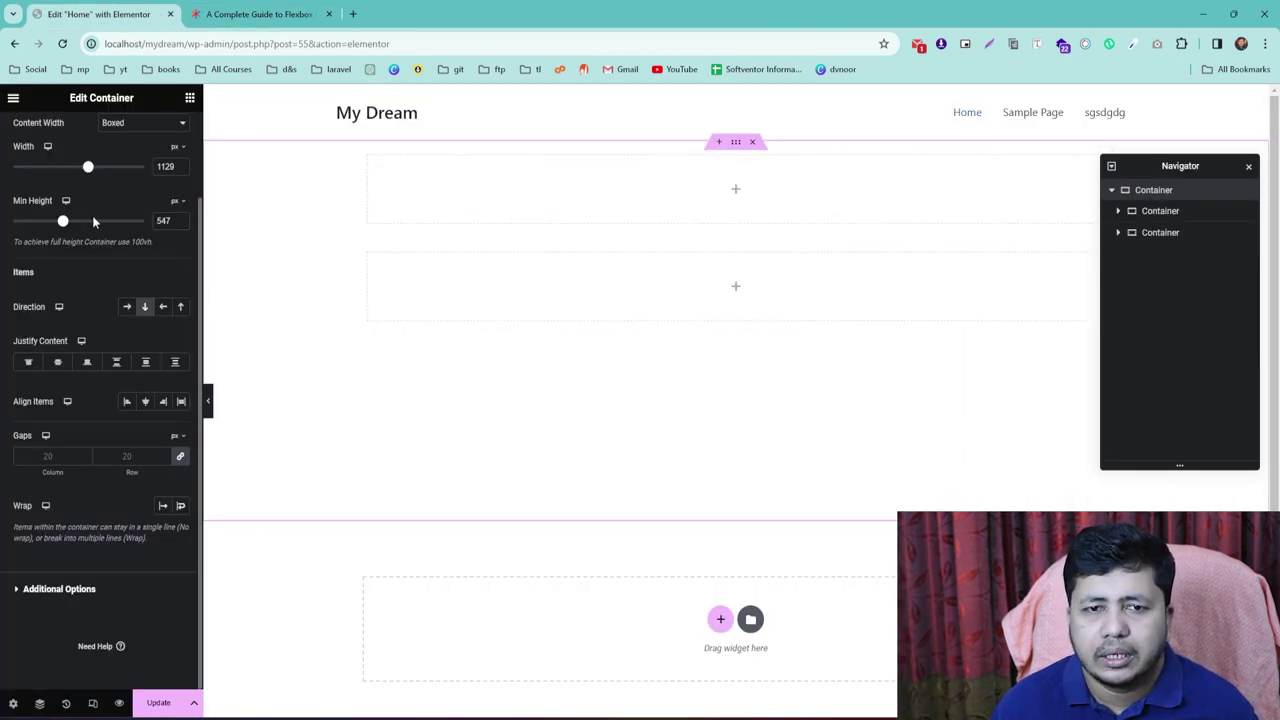
Set the parent container's direction to Row - horizontal and give its first nested container a dark red background color
click(126, 308)
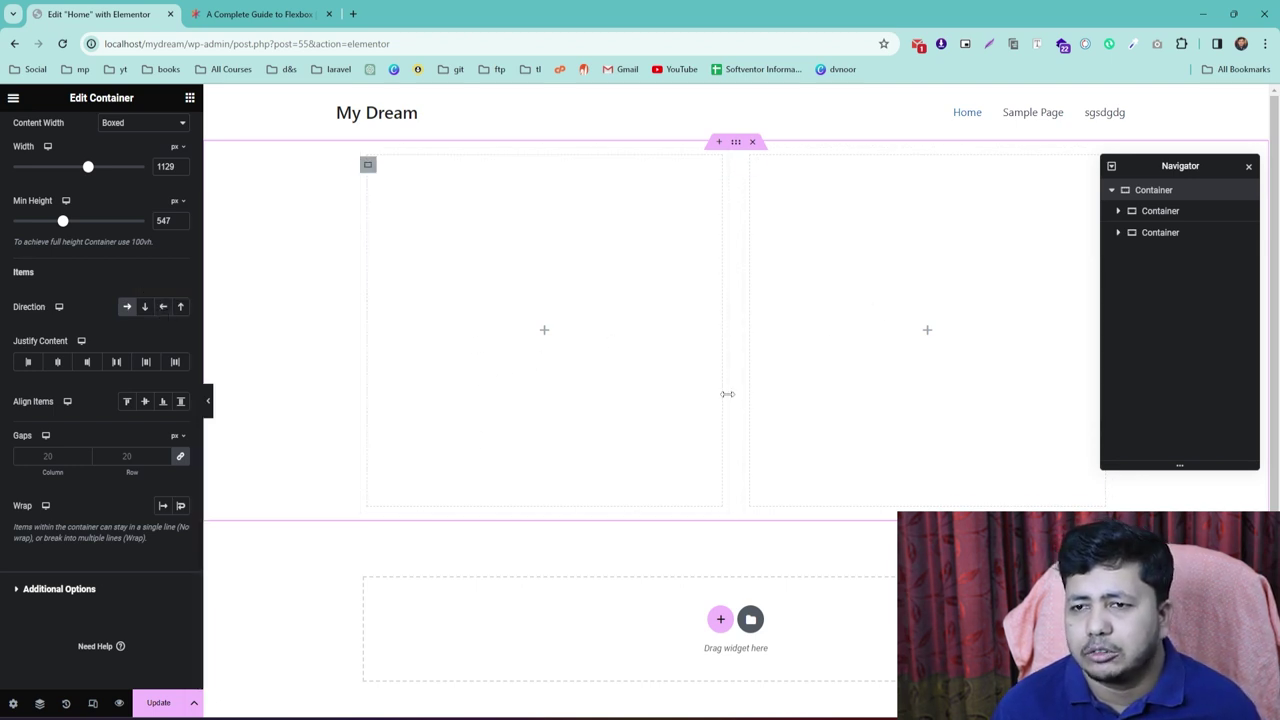
click(368, 168)
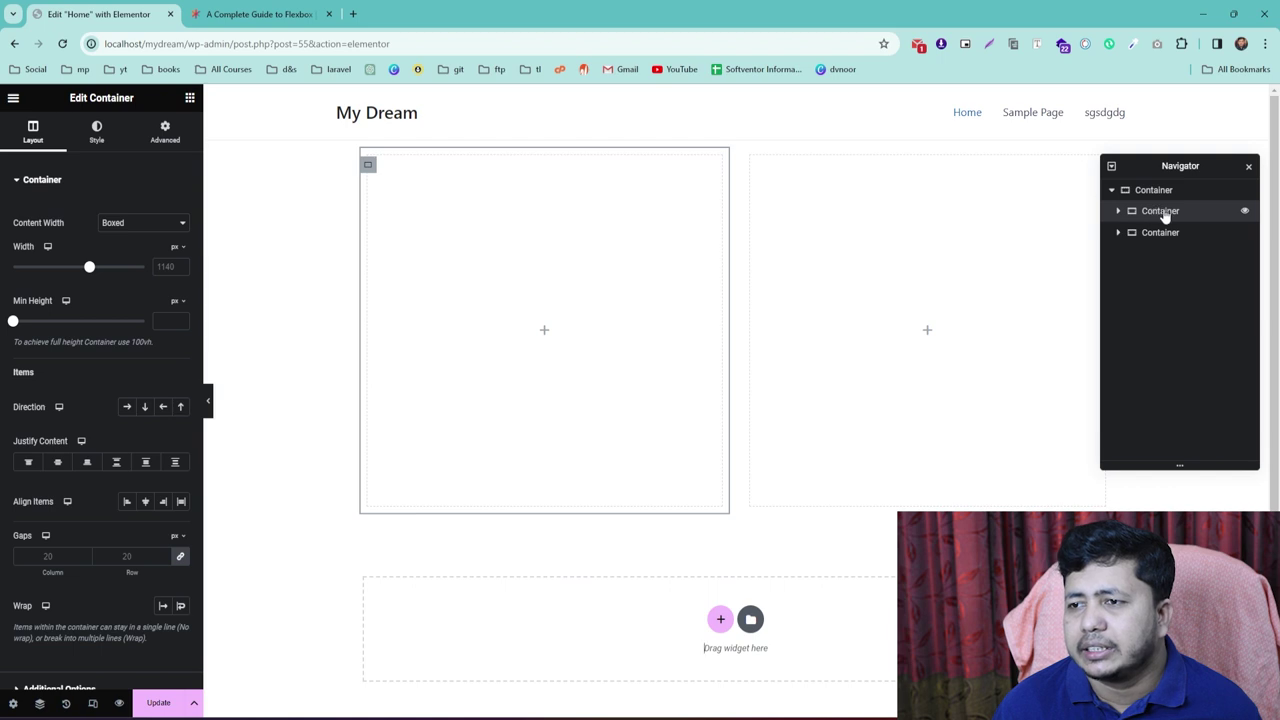
click(96, 131)
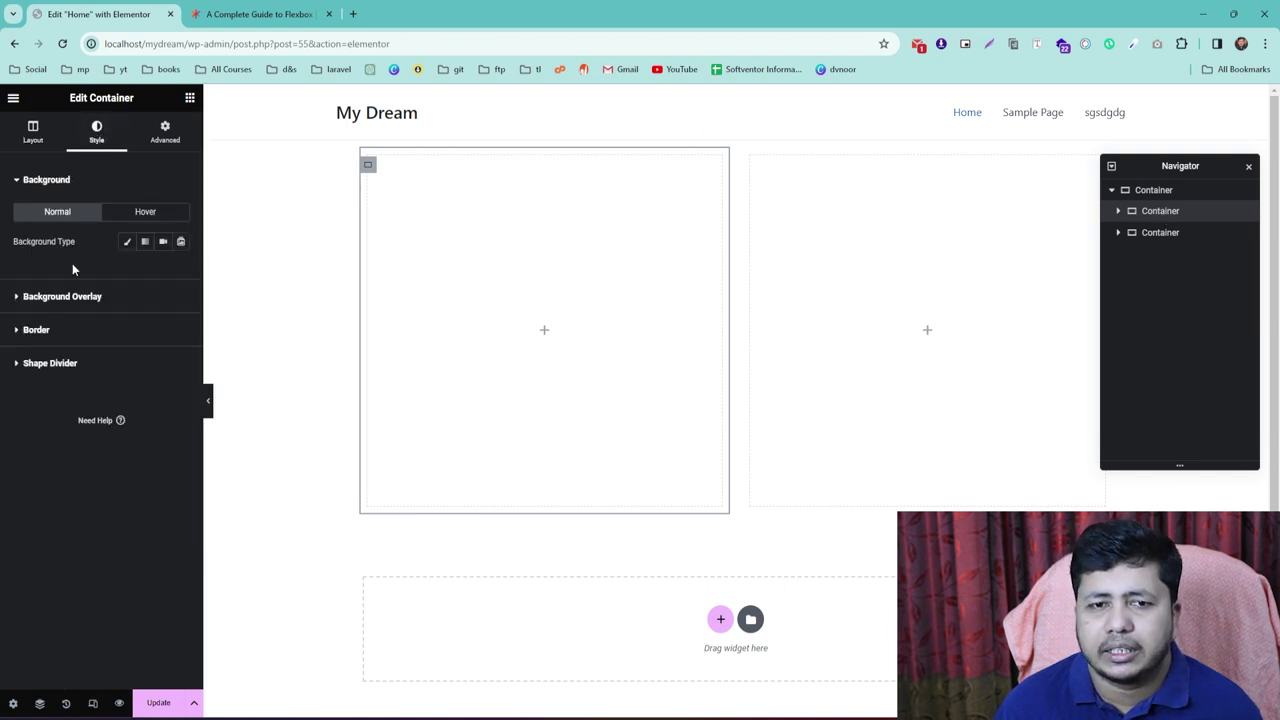
click(127, 241)
click(181, 271)
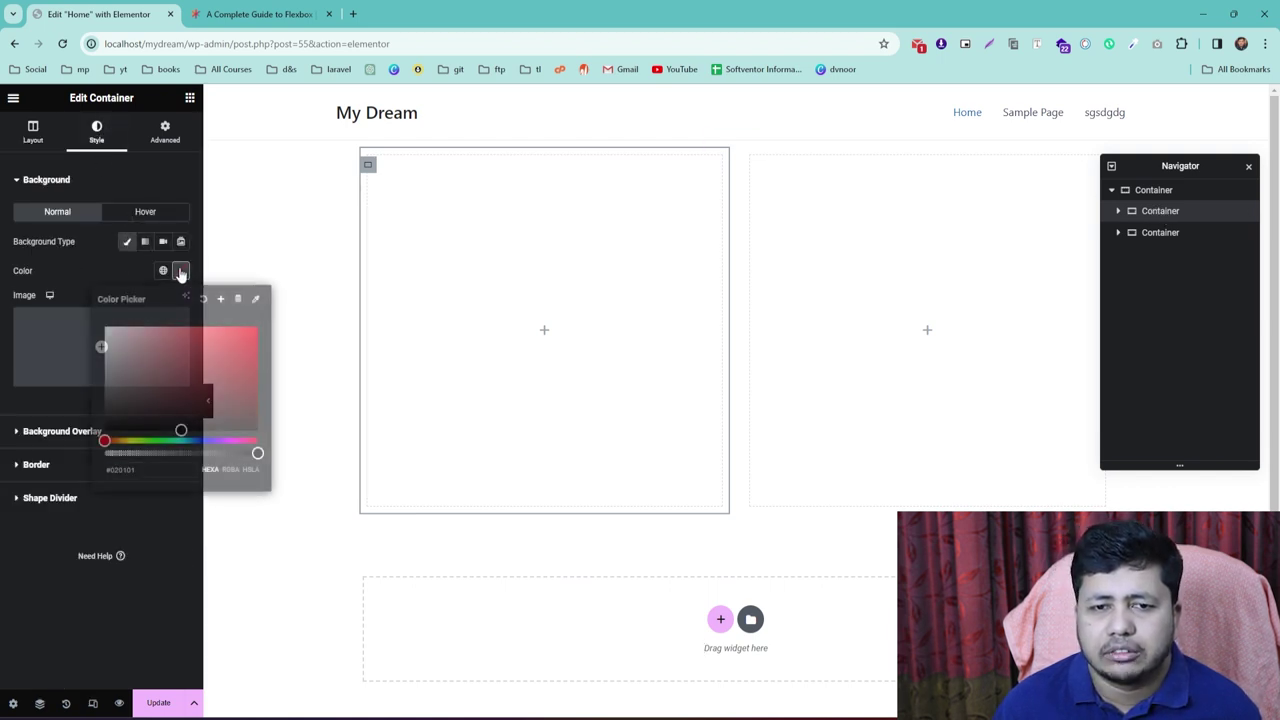
click(258, 351)
click(680, 251)
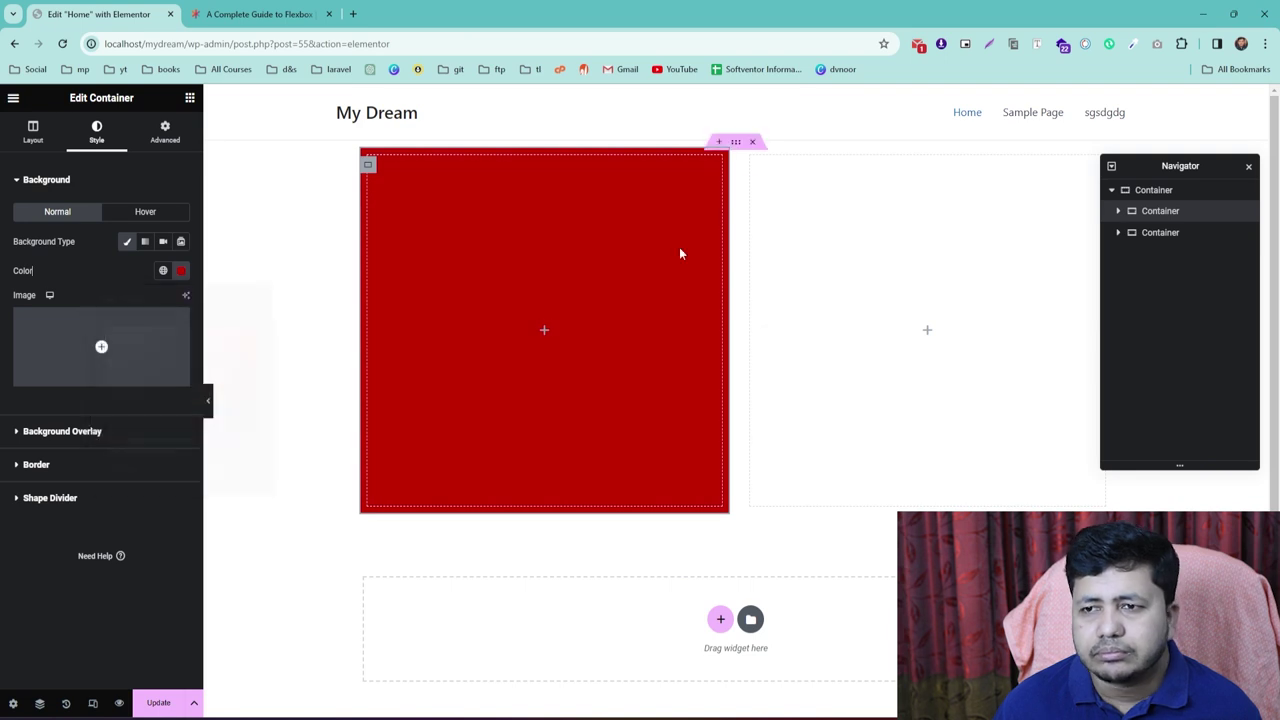
Give the second nested container a bright green background color
click(751, 165)
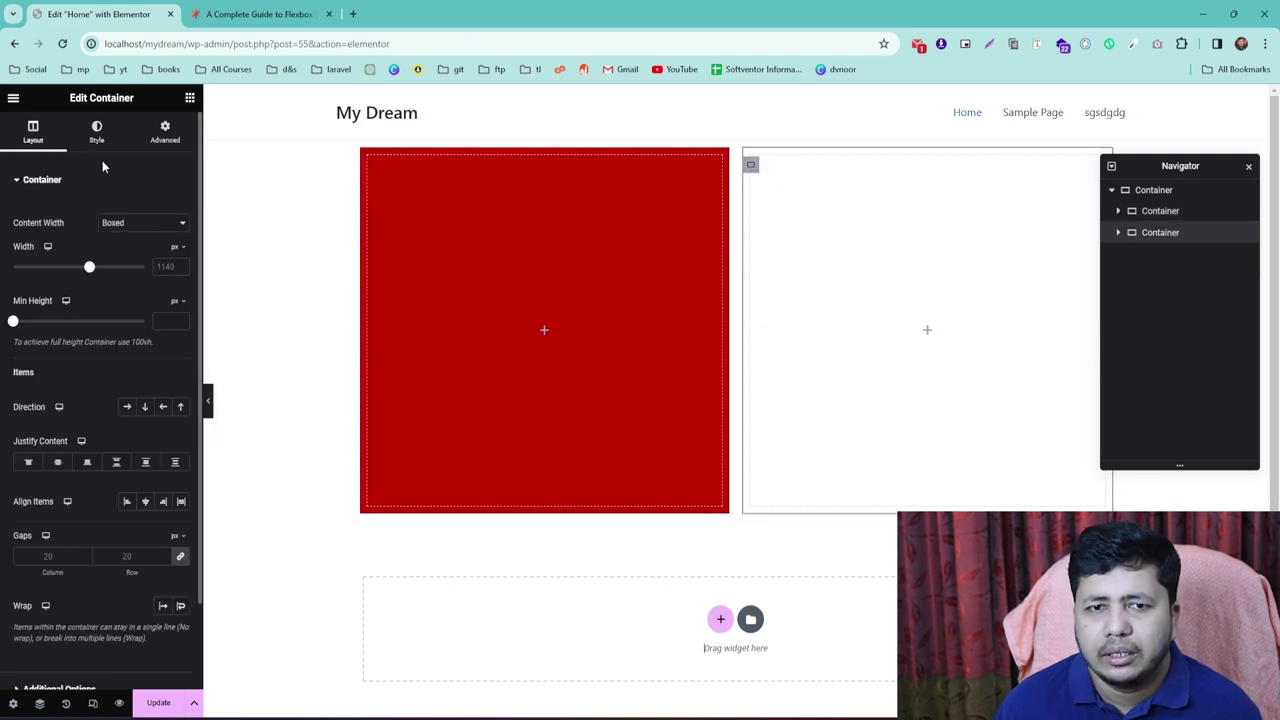
click(97, 132)
click(128, 244)
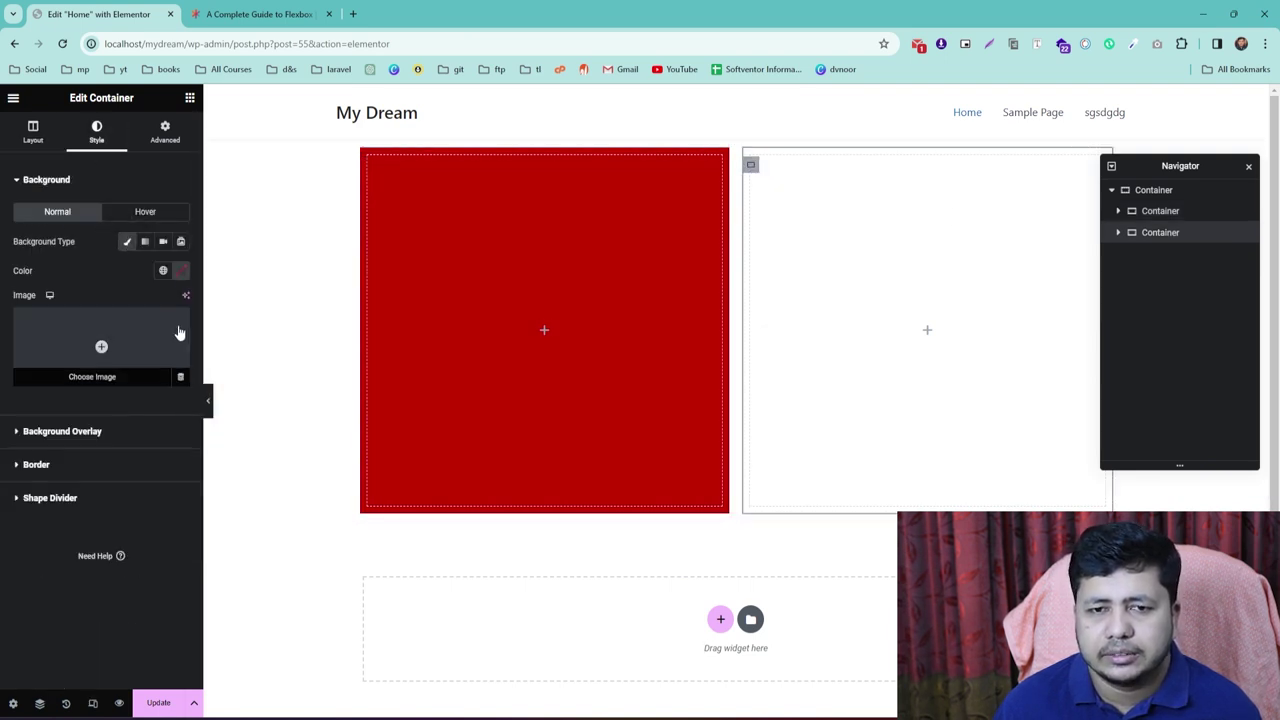
click(181, 270)
click(253, 348)
drag(253, 348, 175, 416)
click(214, 440)
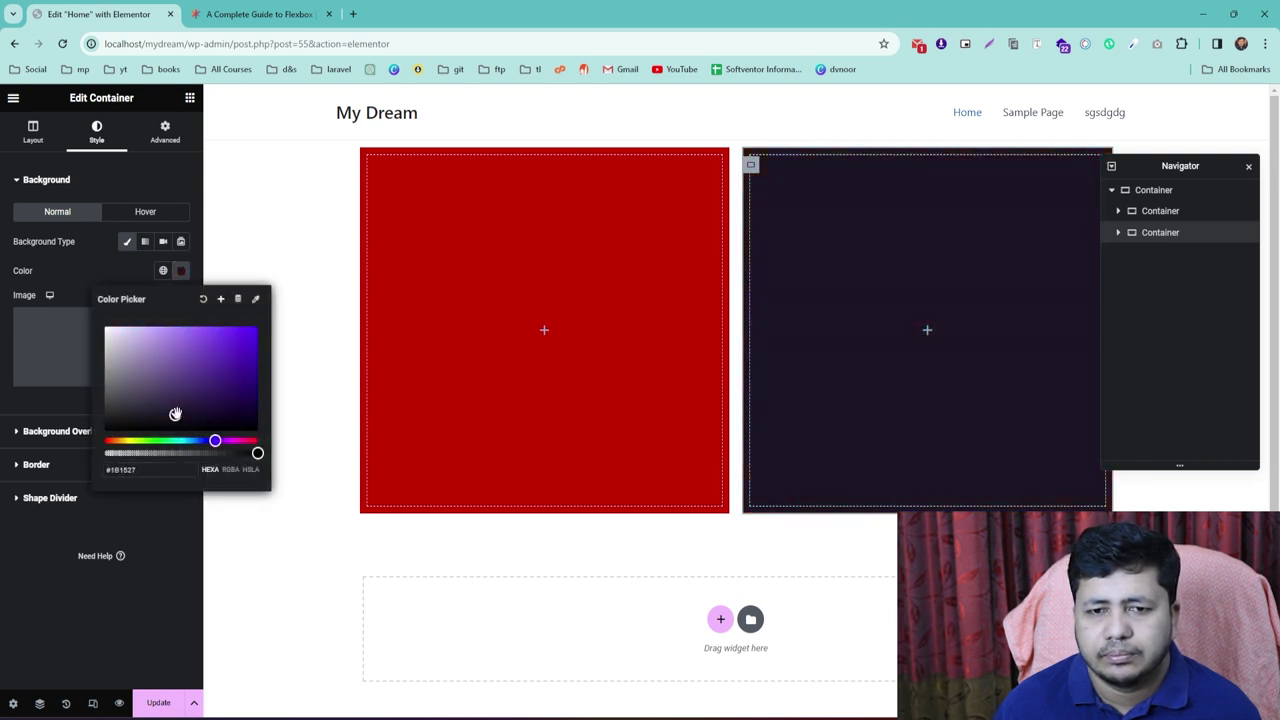
click(162, 440)
drag(175, 414, 257, 327)
click(265, 228)
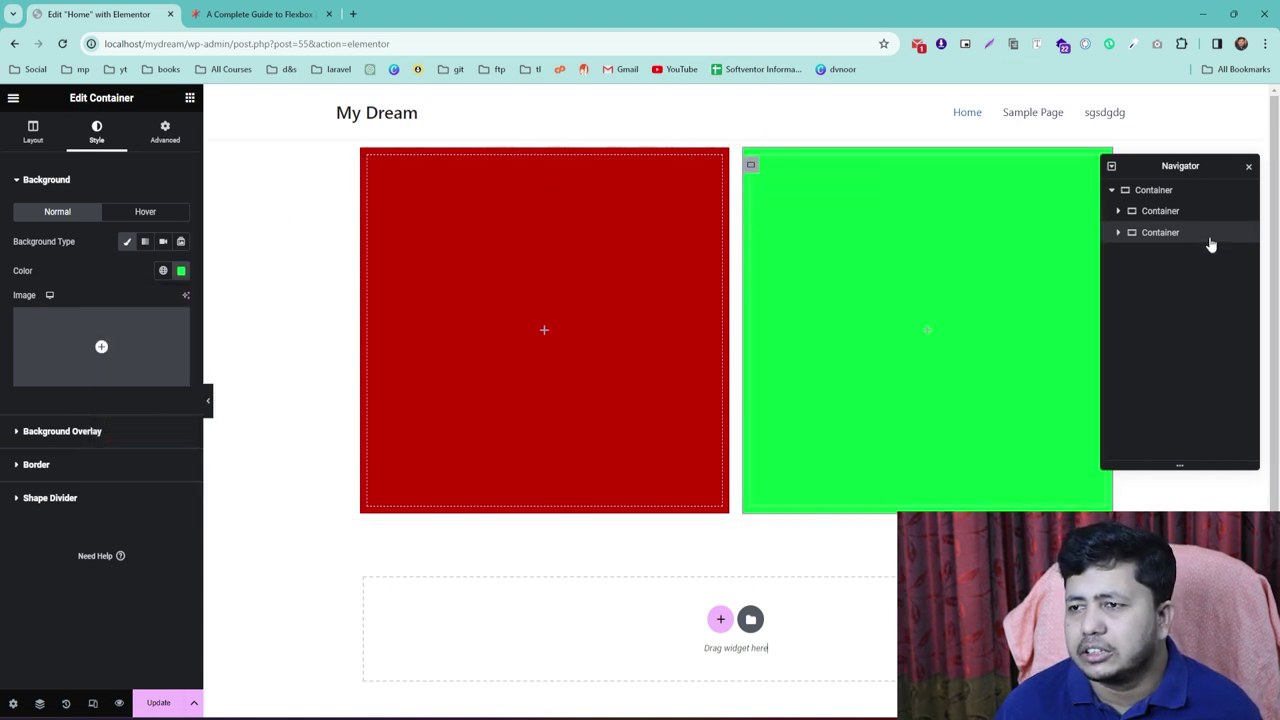
Select the parent container to show its layout settings, and close and reopen the Navigator
click(1248, 166)
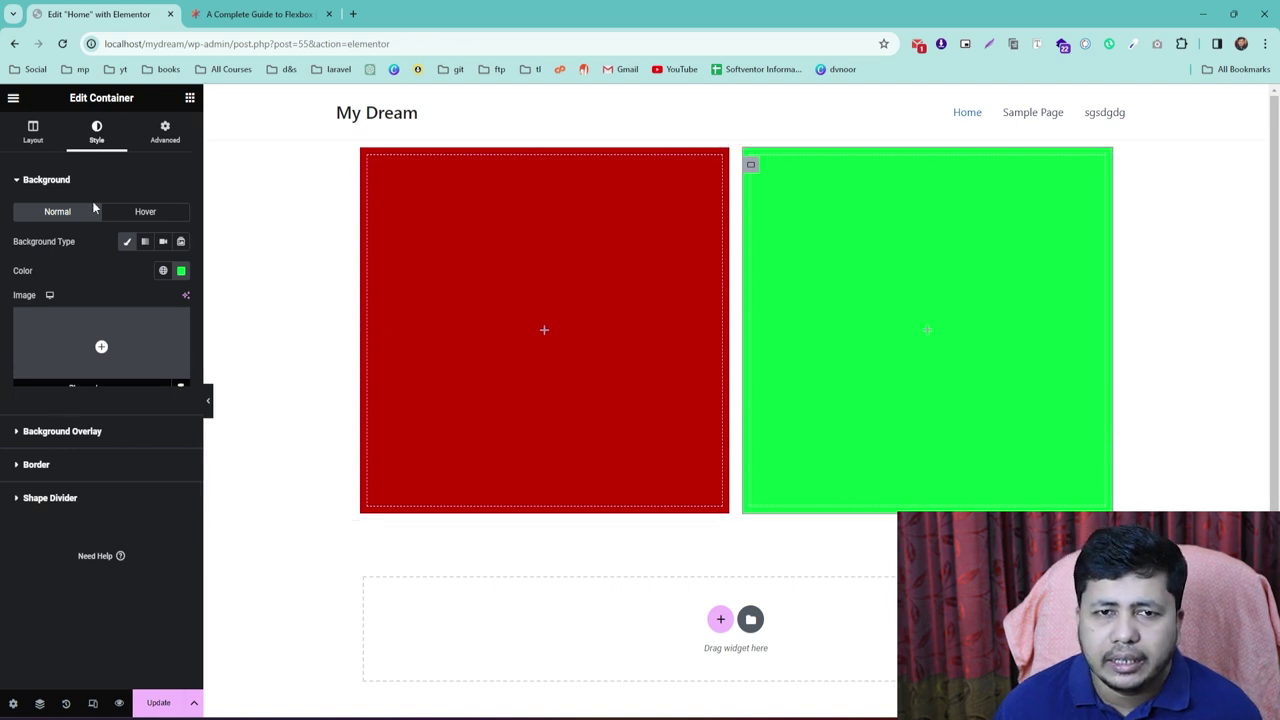
click(33, 131)
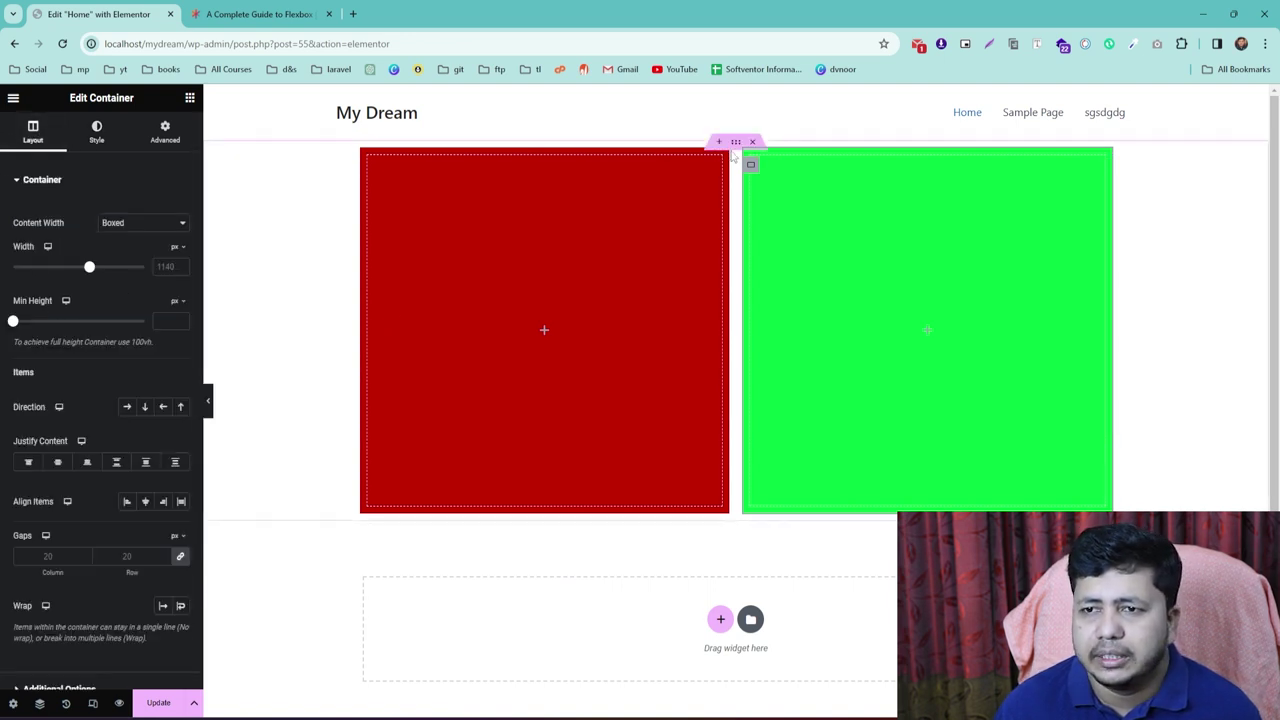
click(736, 148)
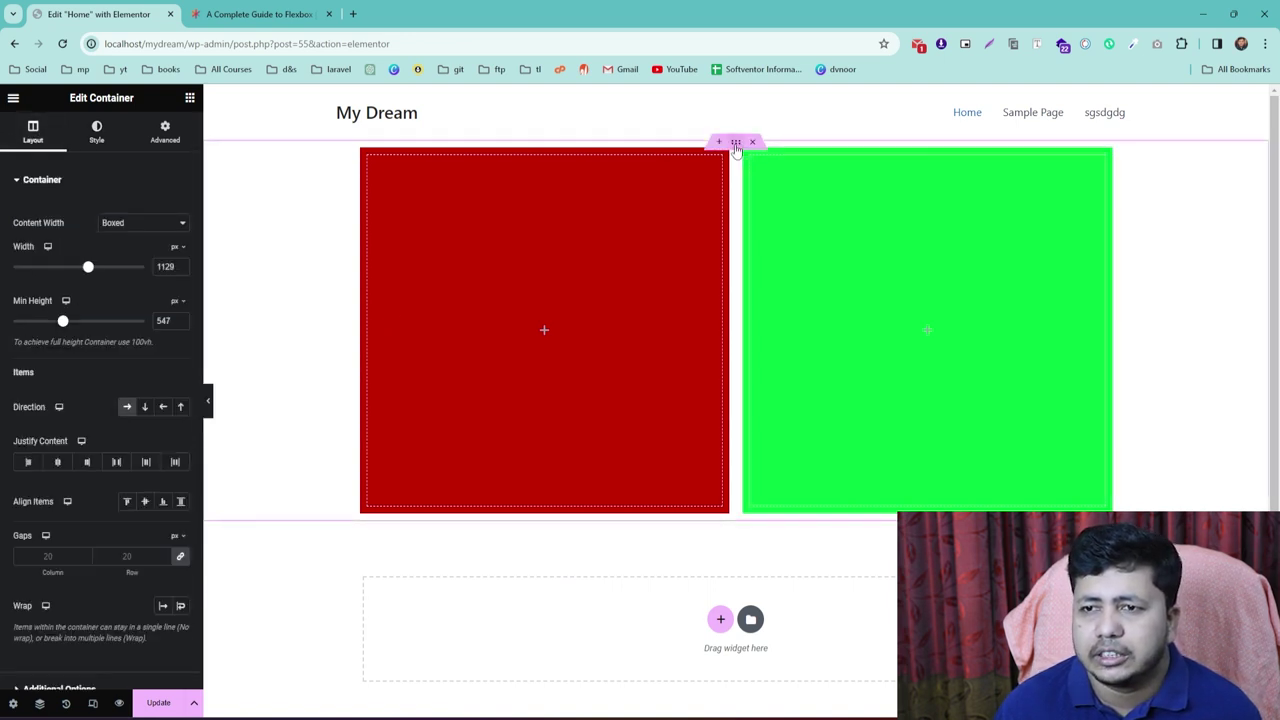
click(39, 703)
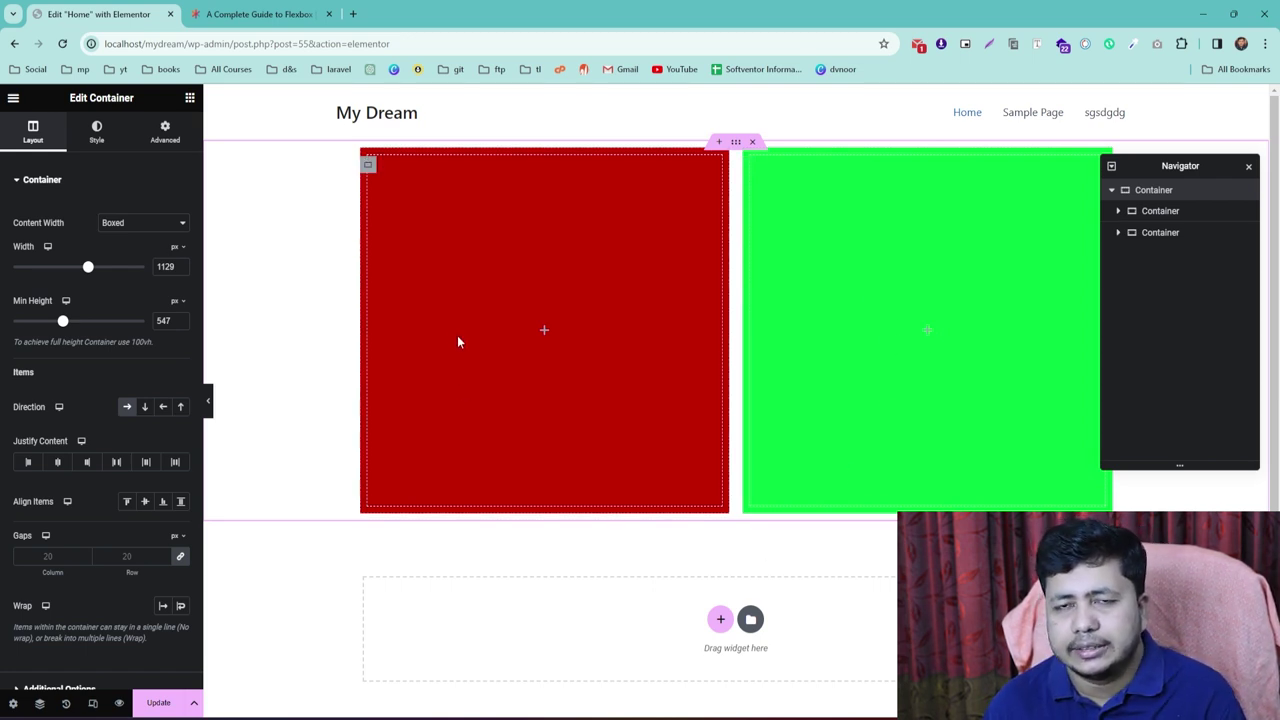
Try the parent container's reversed row, downward column, and Column - reversed directions in turn
click(163, 407)
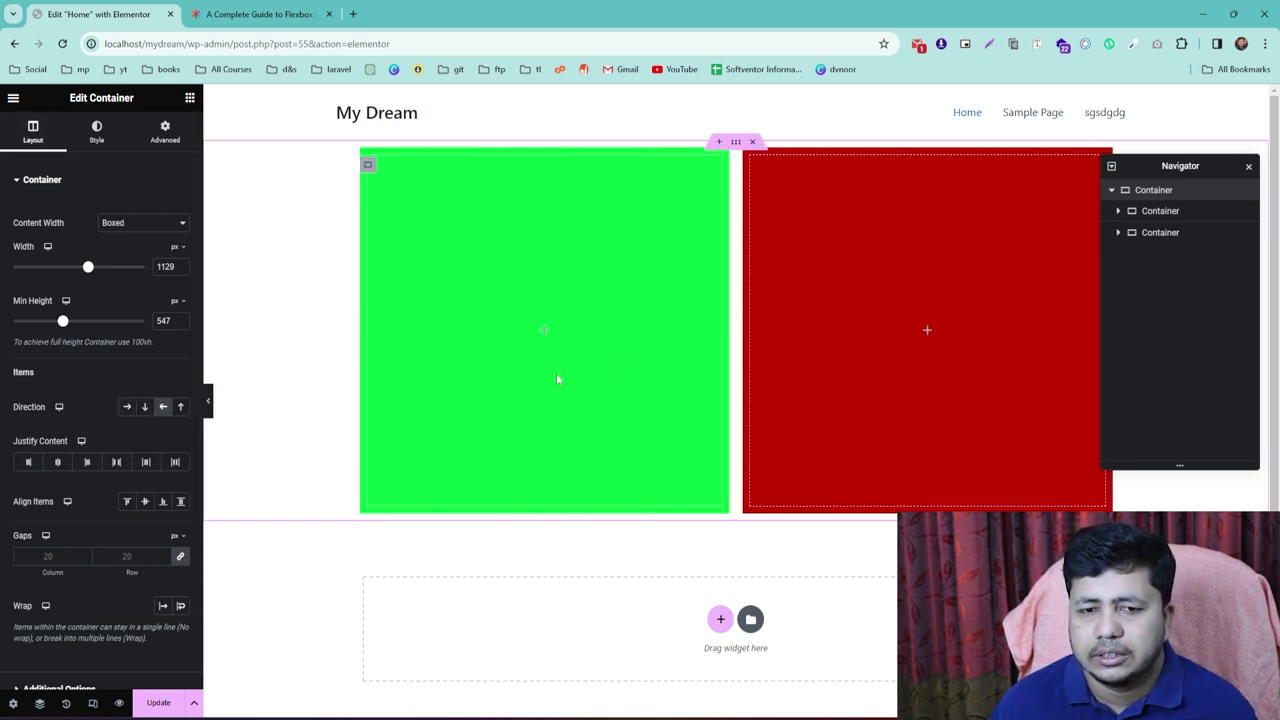
click(144, 408)
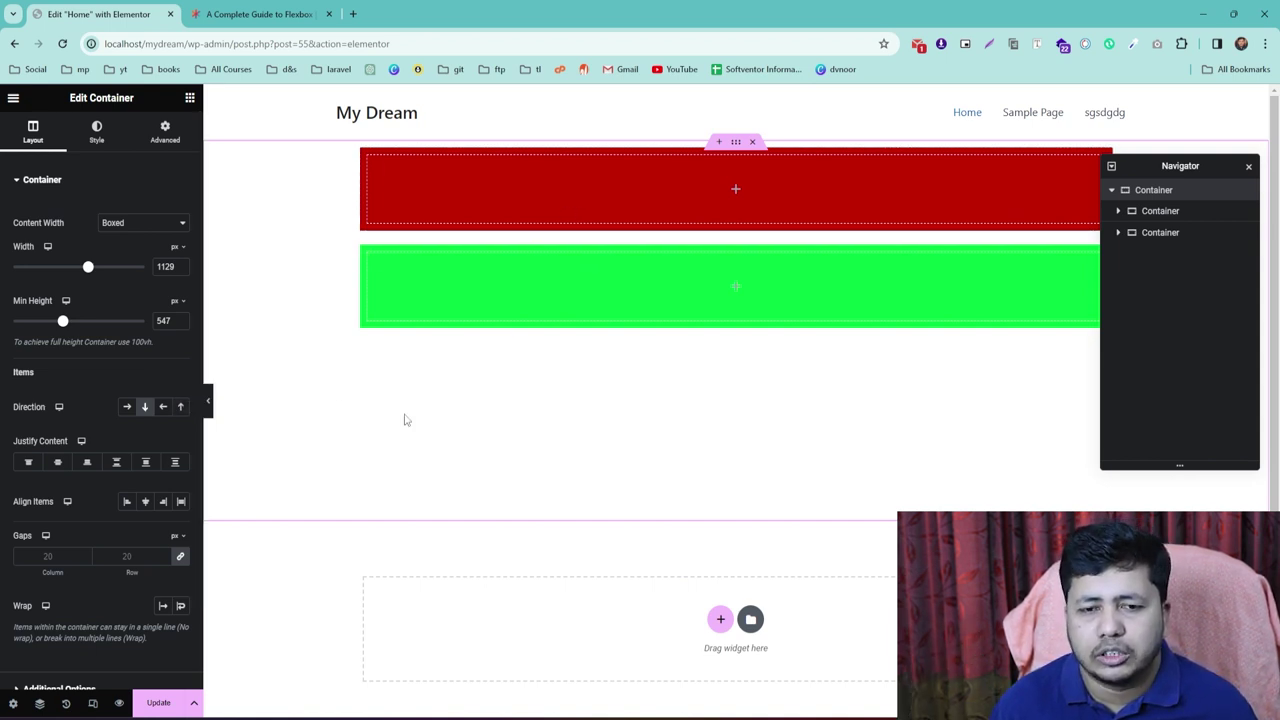
click(180, 407)
click(180, 407)
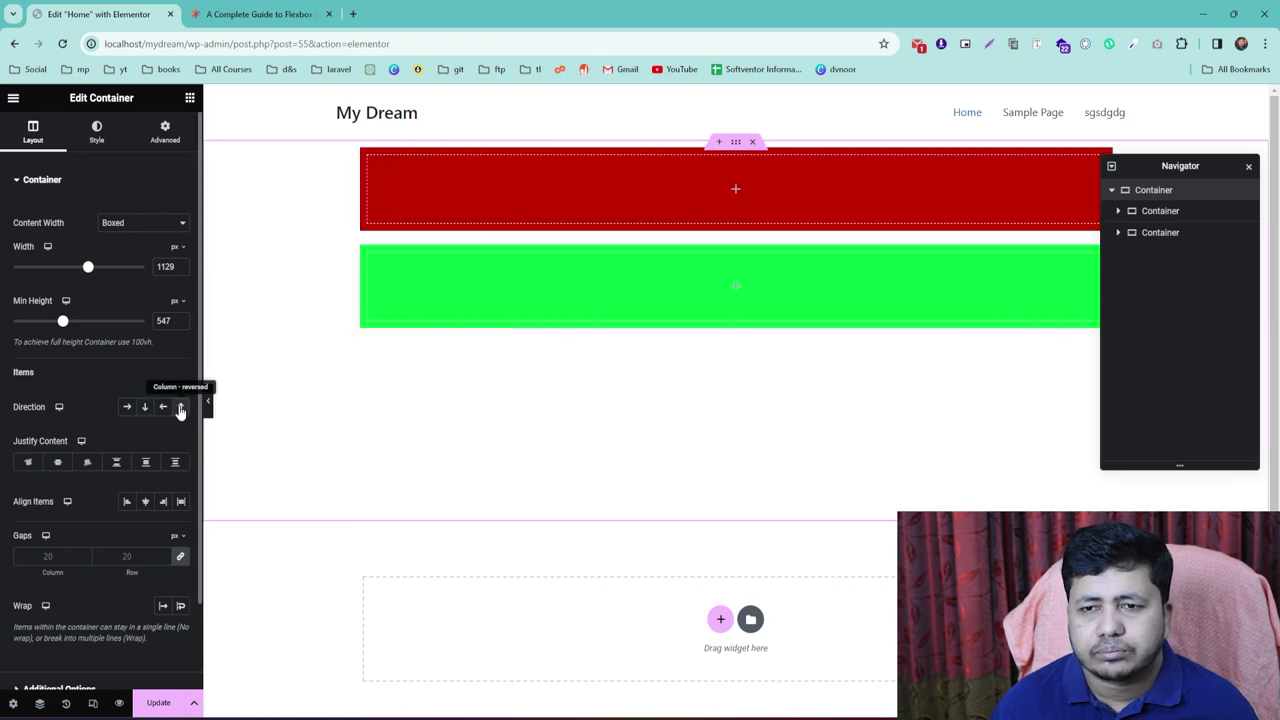
click(180, 407)
right_click(180, 407)
click(180, 407)
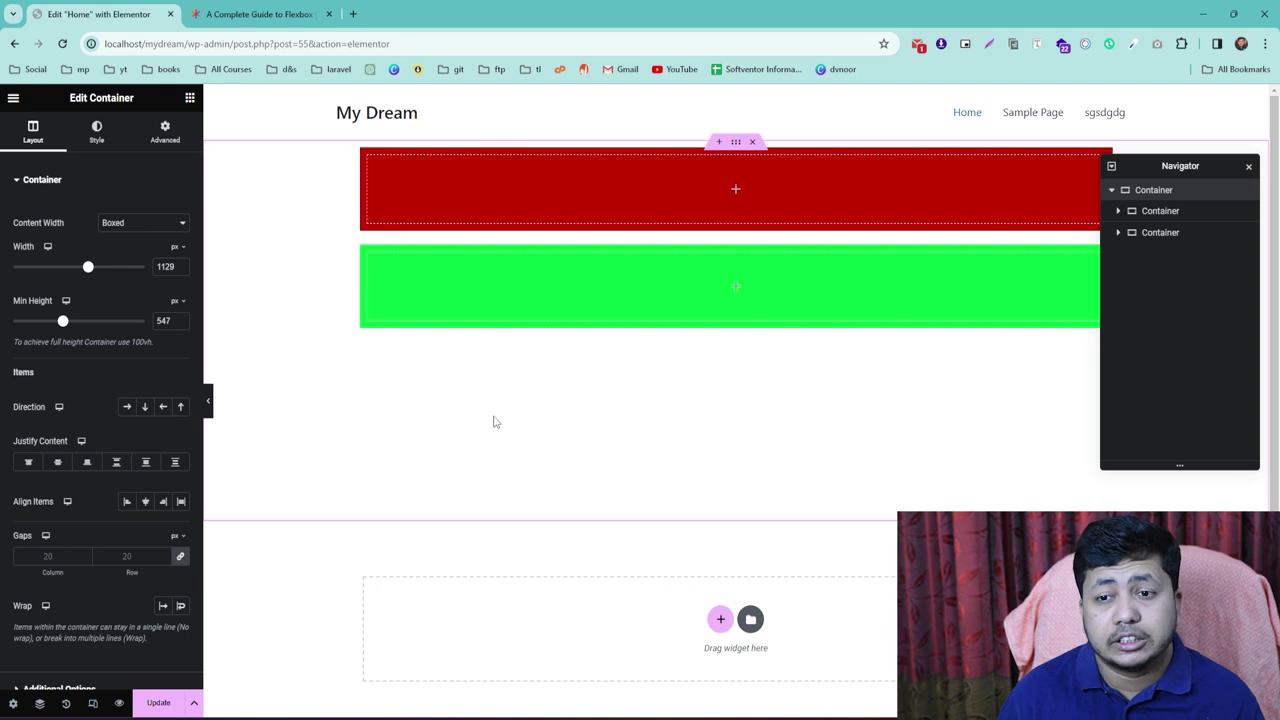
click(180, 407)
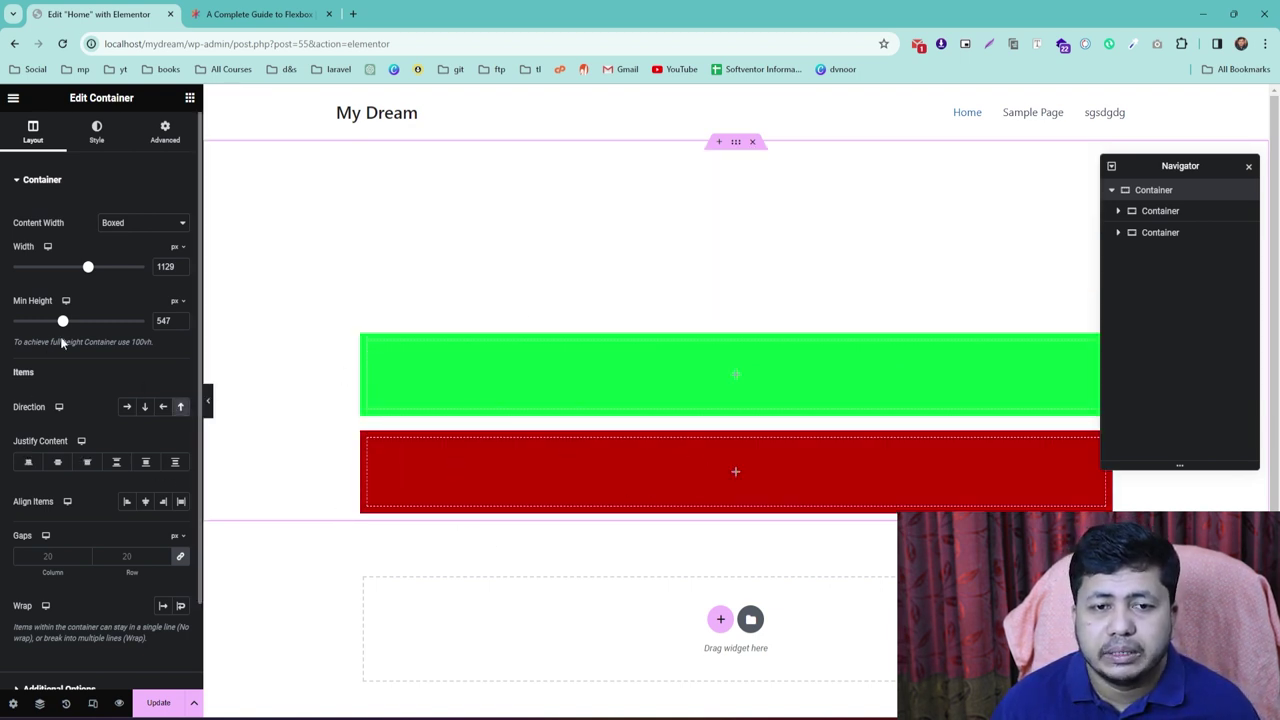
Set the parent container's minimum height to 0 px and switch its direction to downward column and back to Column - reversed
drag(60, 321, 5, 340)
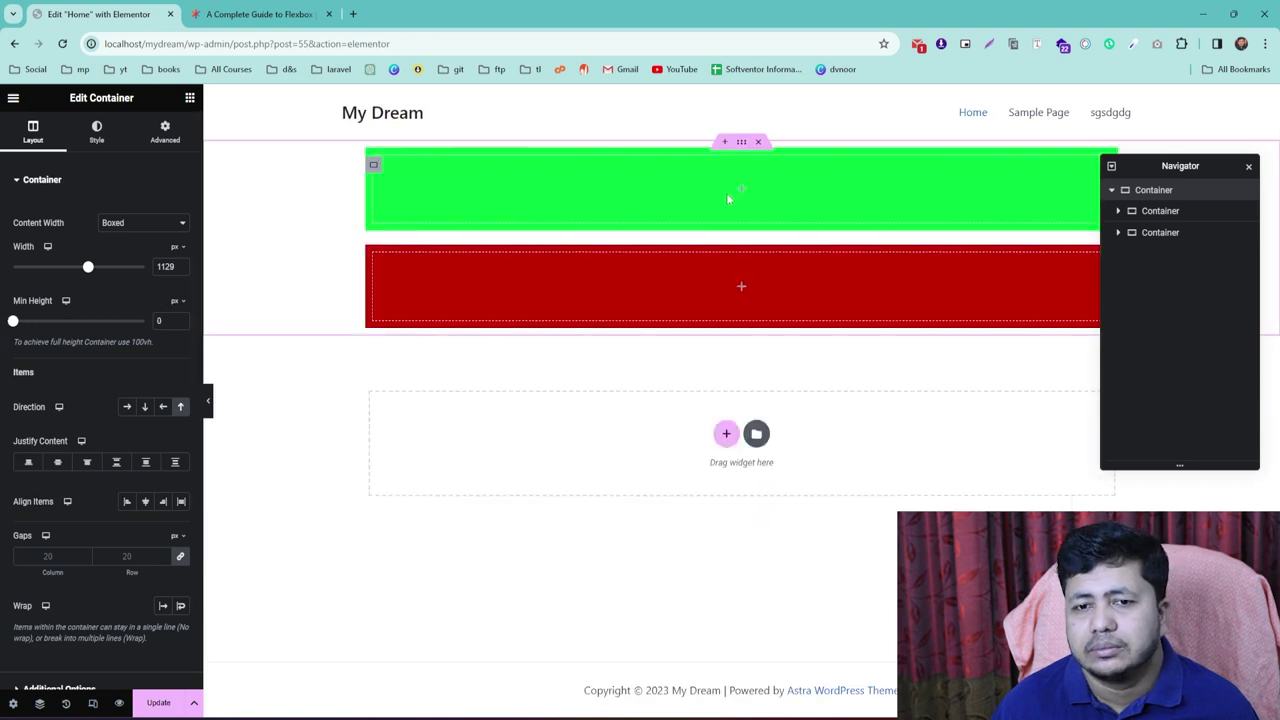
click(147, 410)
click(178, 408)
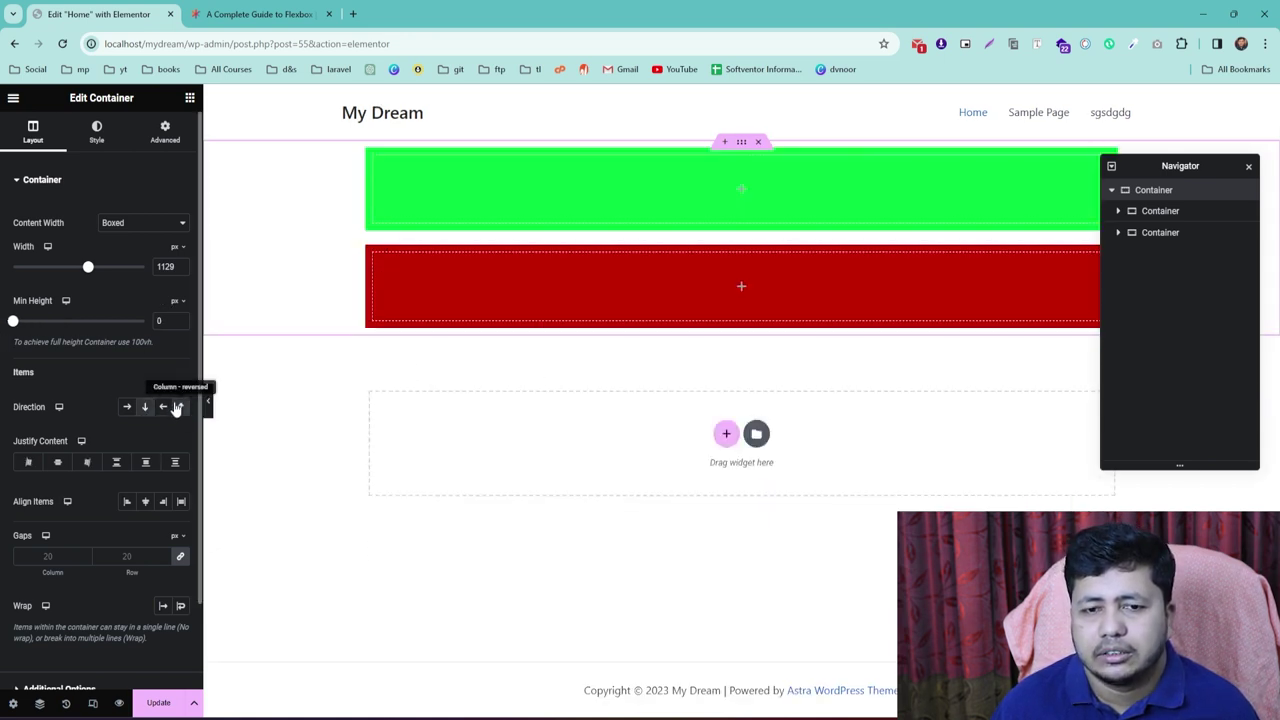
Alternate the parent container's direction between row and downward column, finish on Row - horizontal, and leave the container's settings
scroll(106, 326, down, 1)
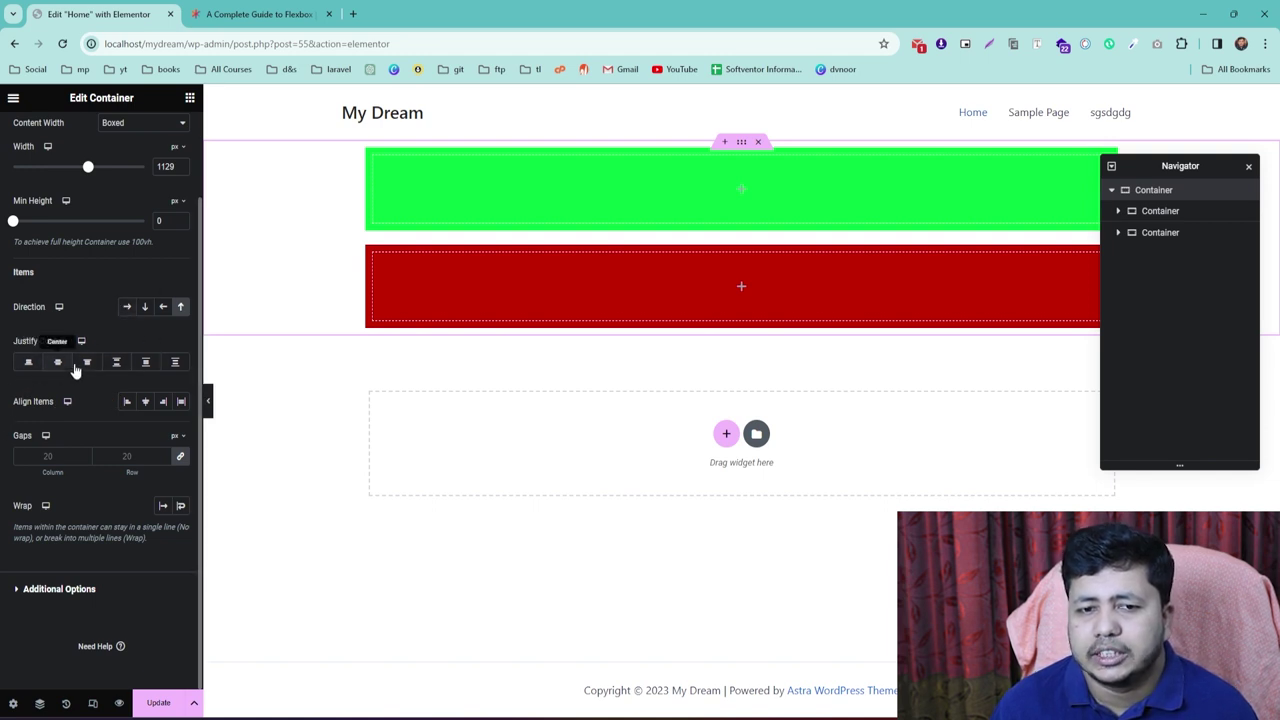
click(126, 306)
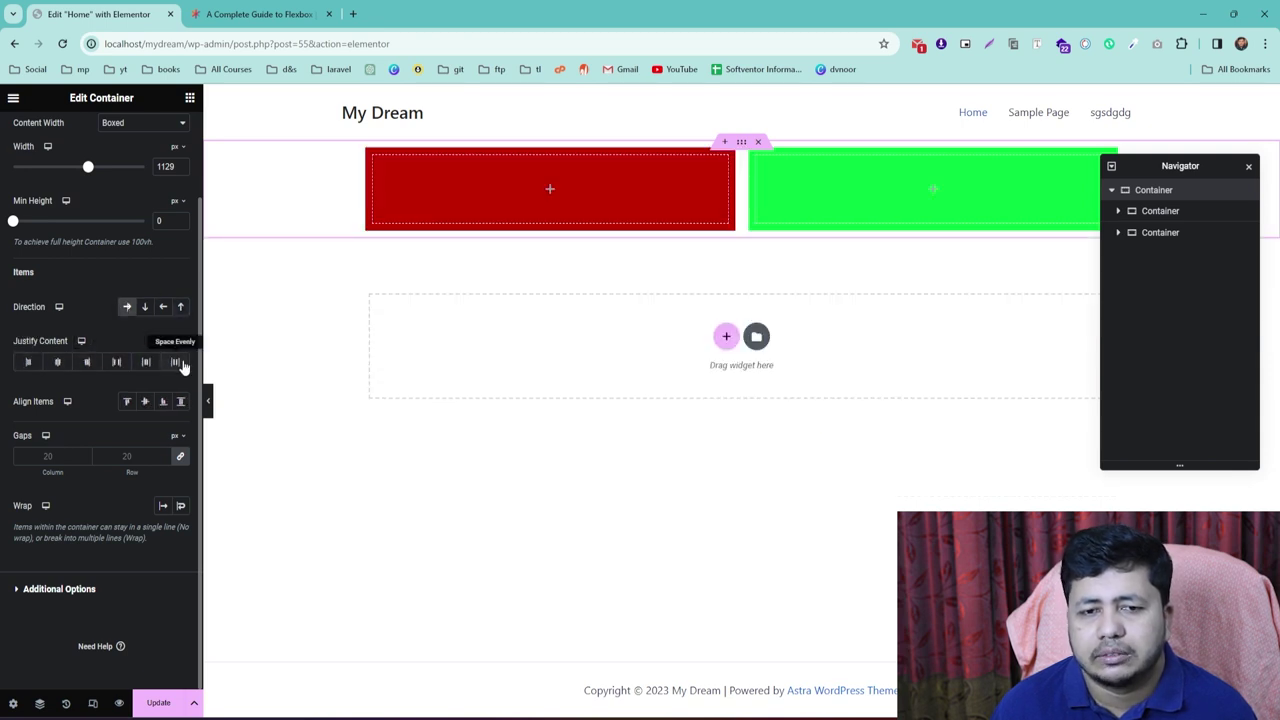
click(145, 307)
click(126, 307)
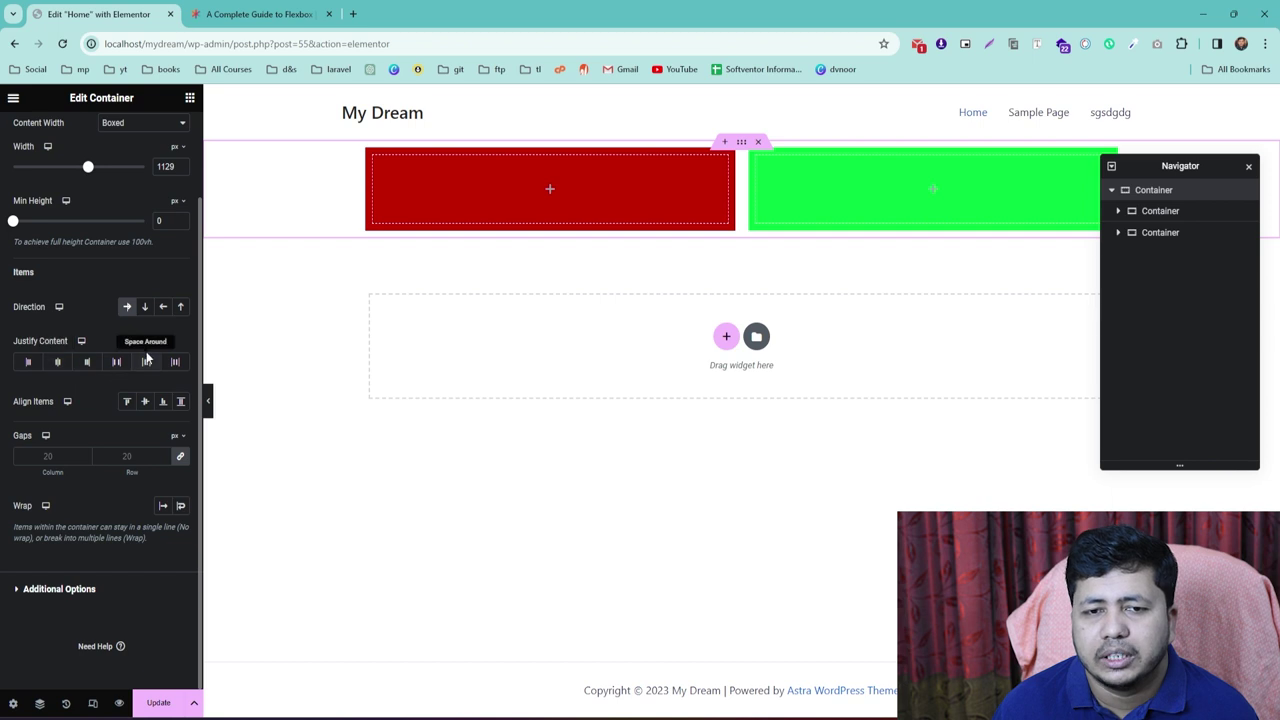
click(145, 314)
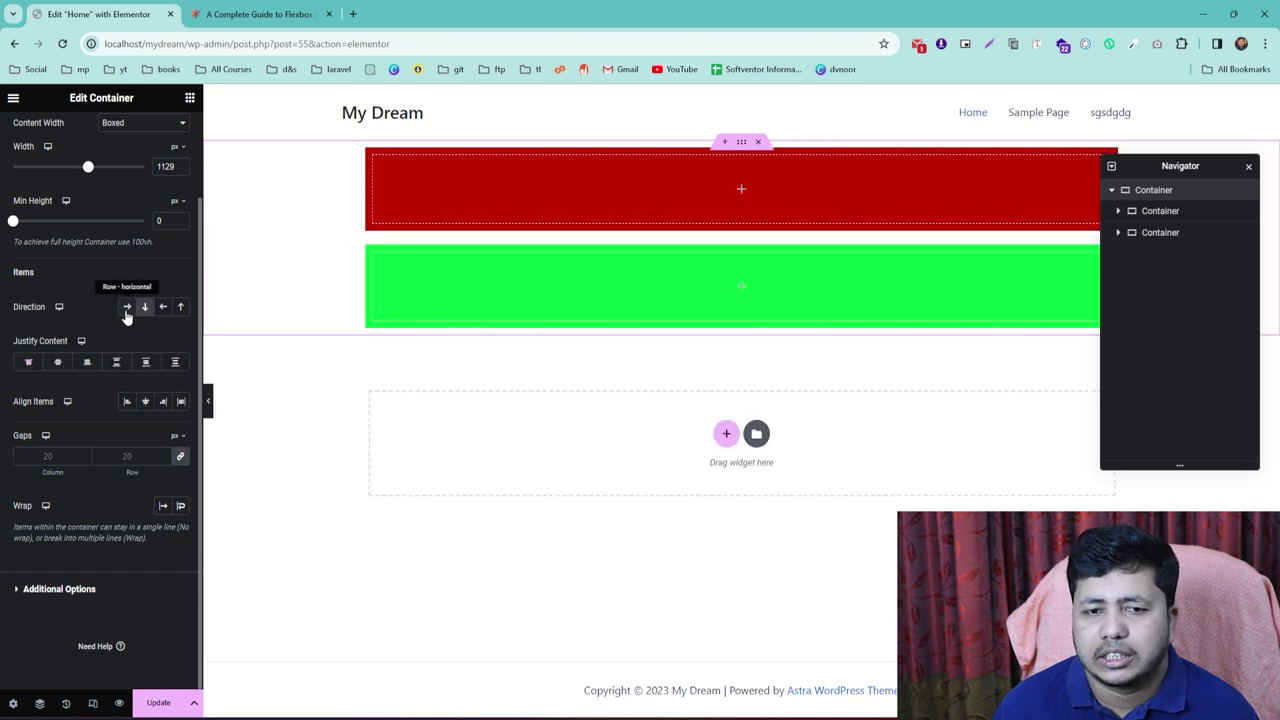
click(126, 310)
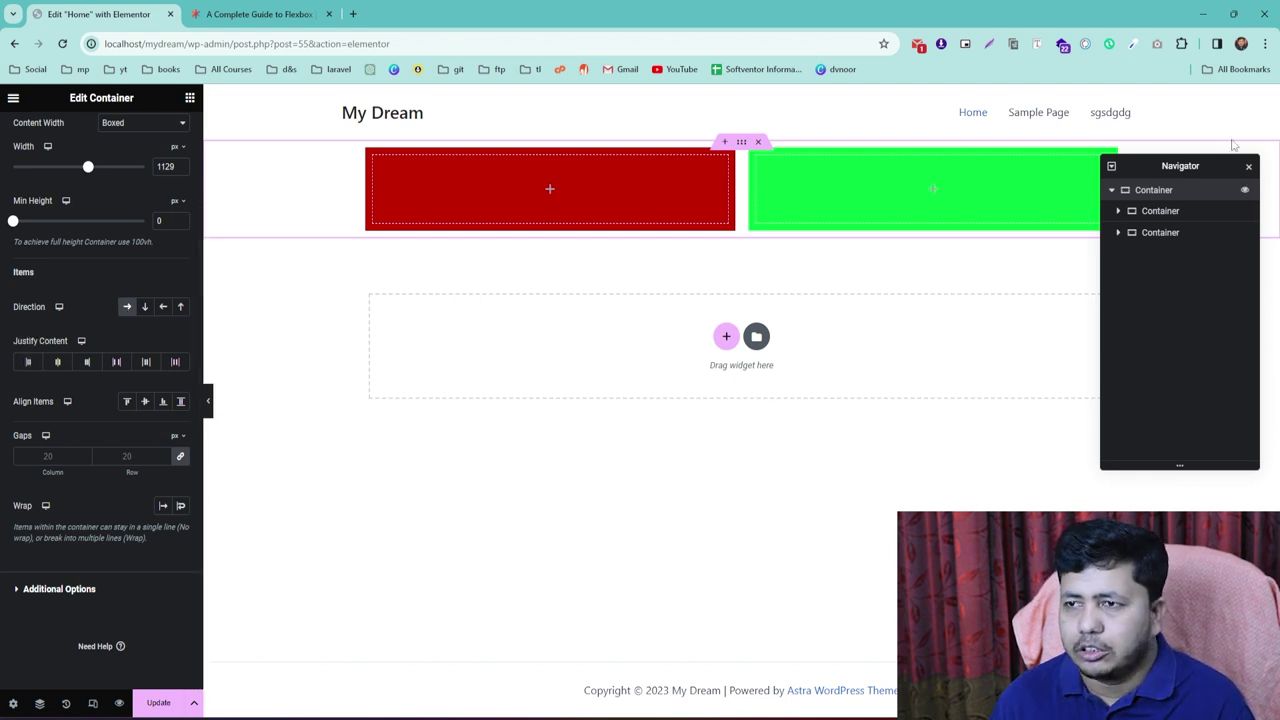
key(Escape)
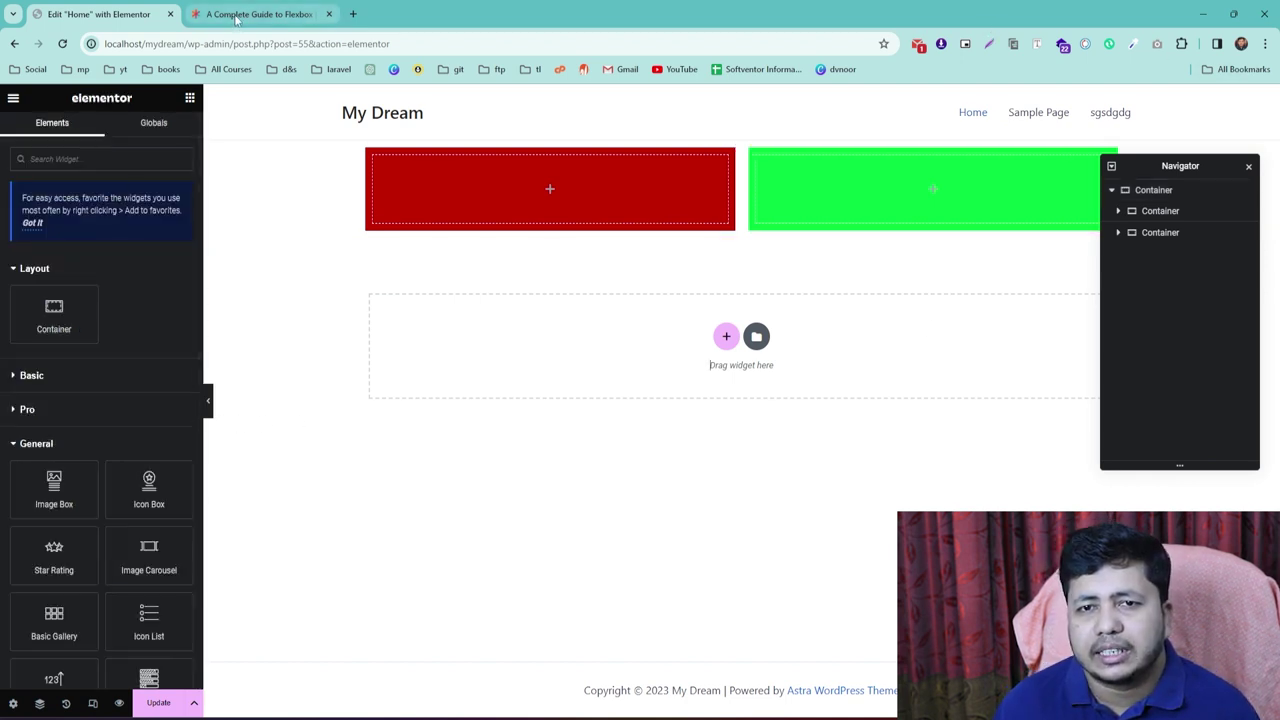
Look over the flex-direction and justify-content diagrams in the CSS-Tricks flexbox guide, and reopen the parent container's layout settings in Elementor
click(238, 15)
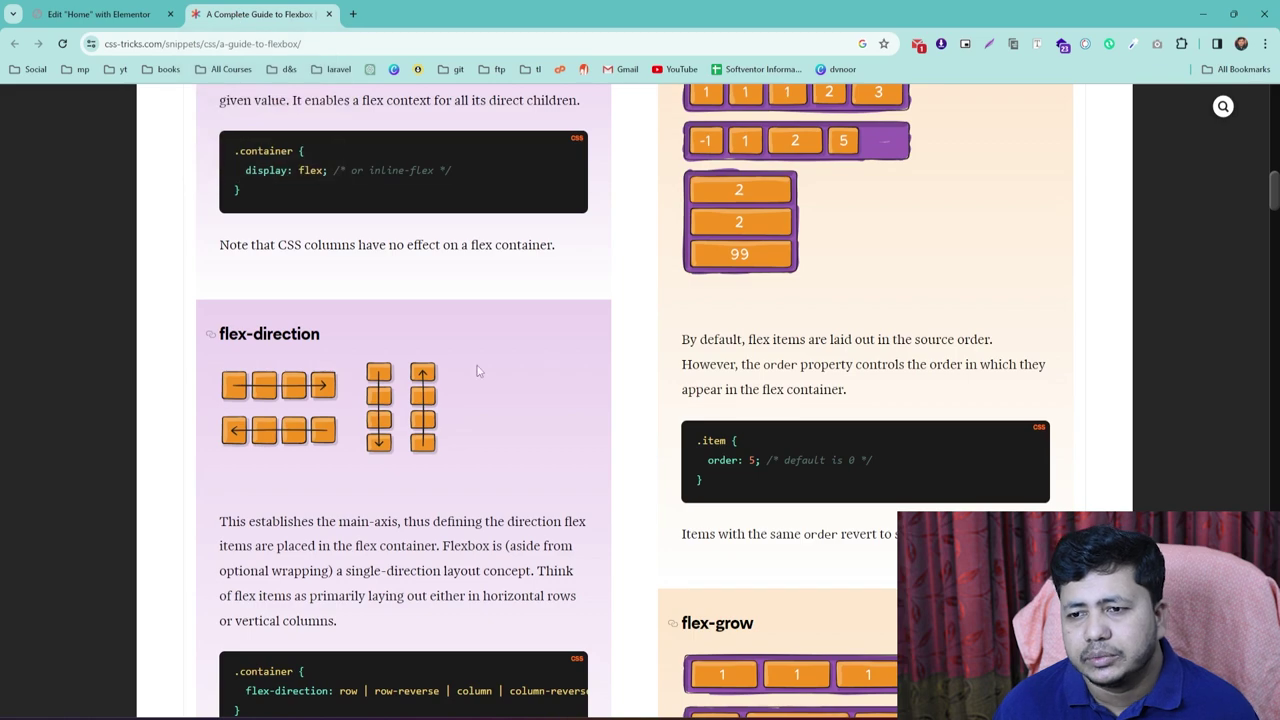
scroll(478, 371, up, 3)
scroll(303, 326, down, 15)
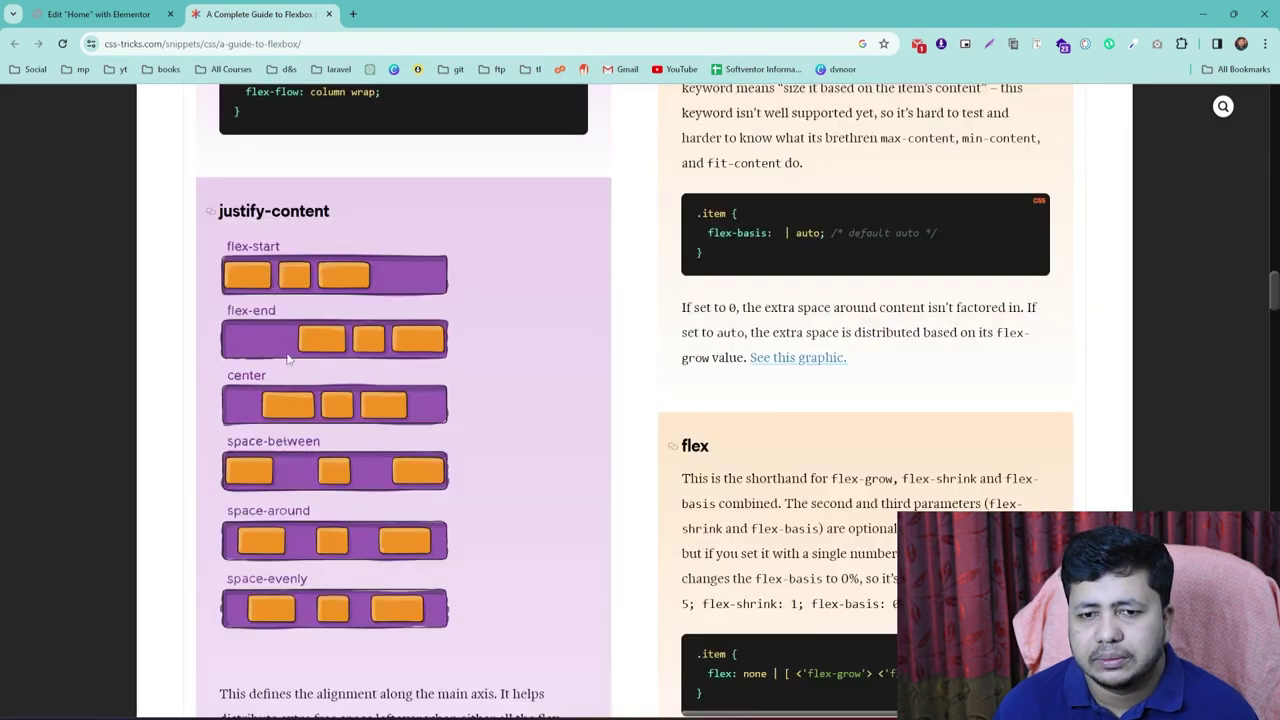
click(88, 14)
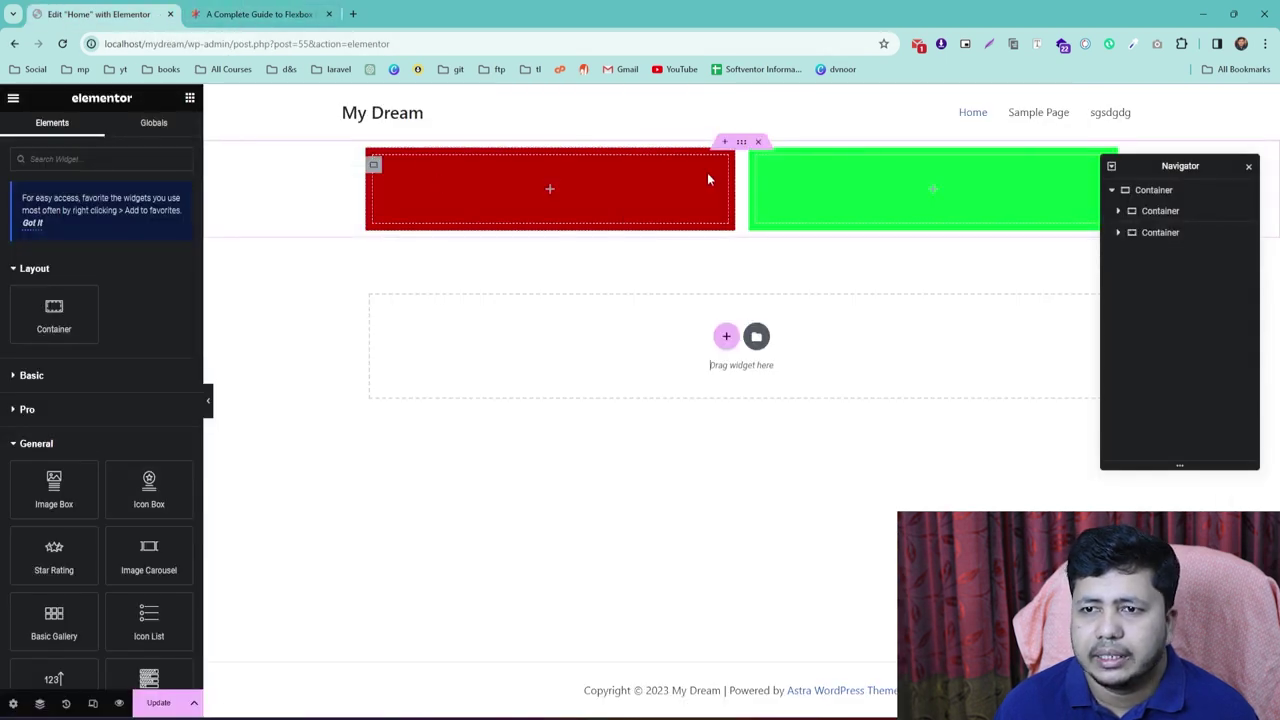
click(741, 141)
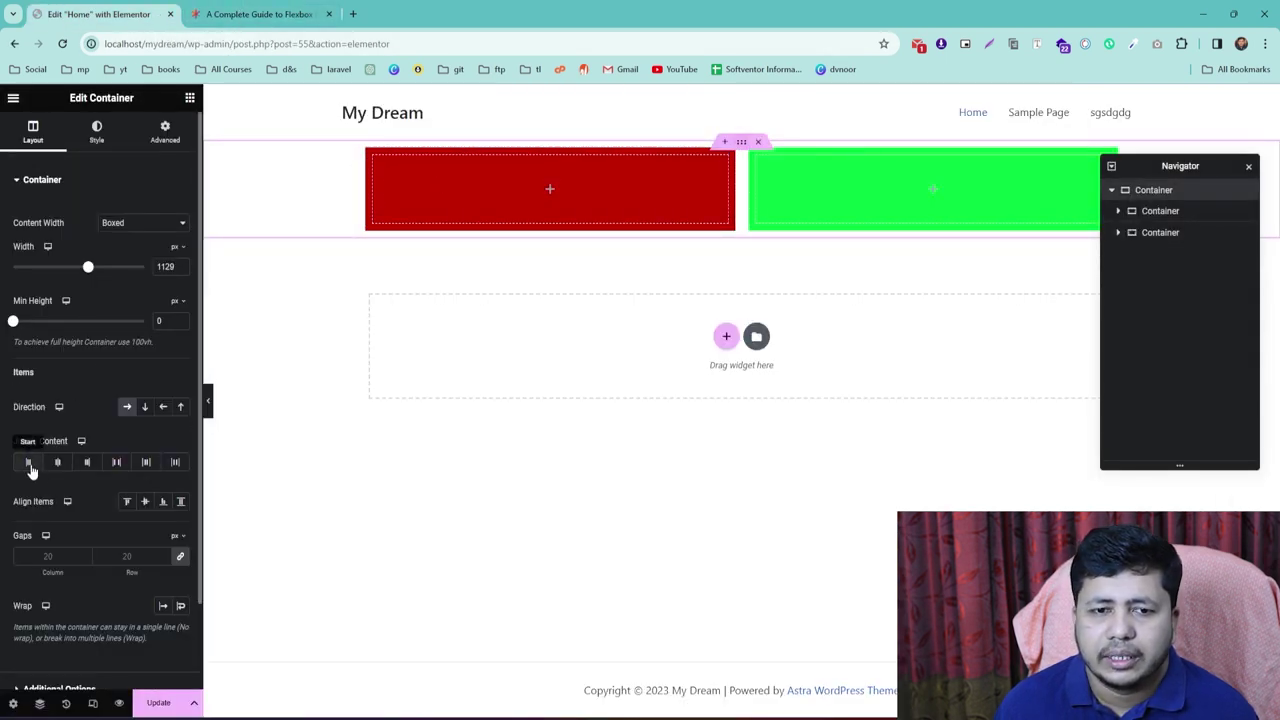
Capture the CSS-Tricks justify-content diagrams with Lightshot, outline the space-around items in red, and mark the space-evenly gaps with red lines
click(269, 26)
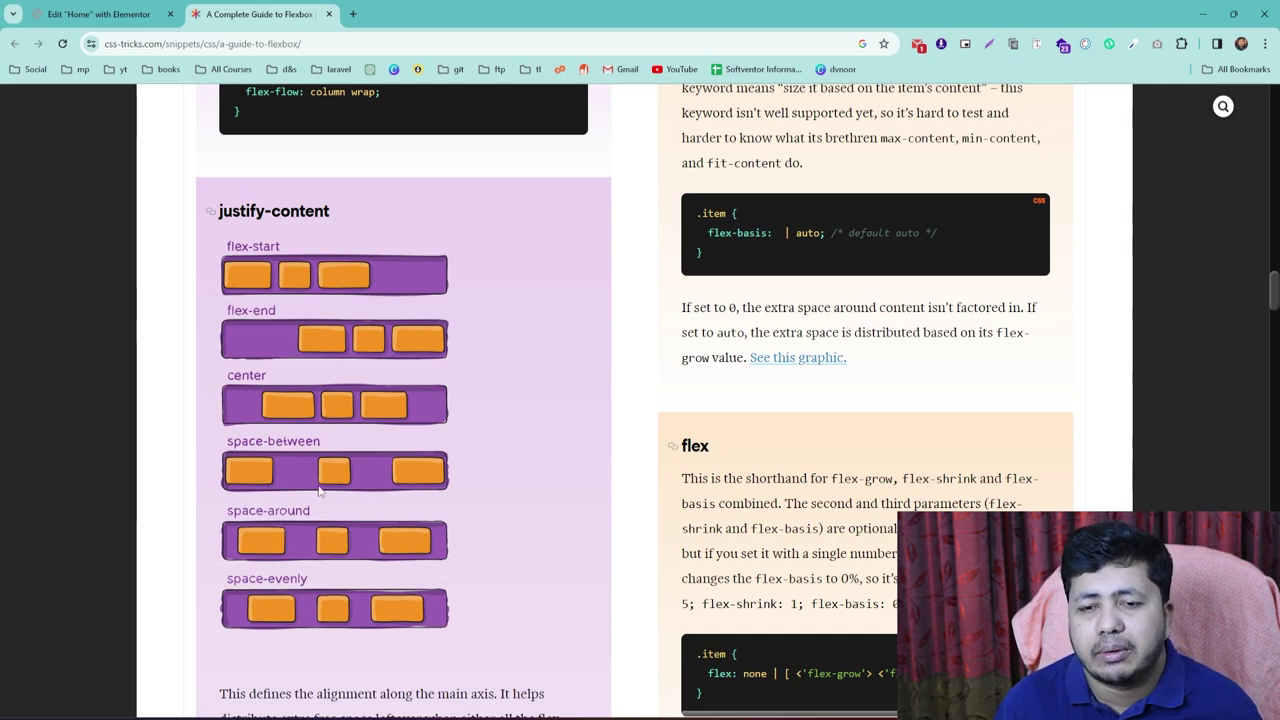
scroll(376, 440, down, 1)
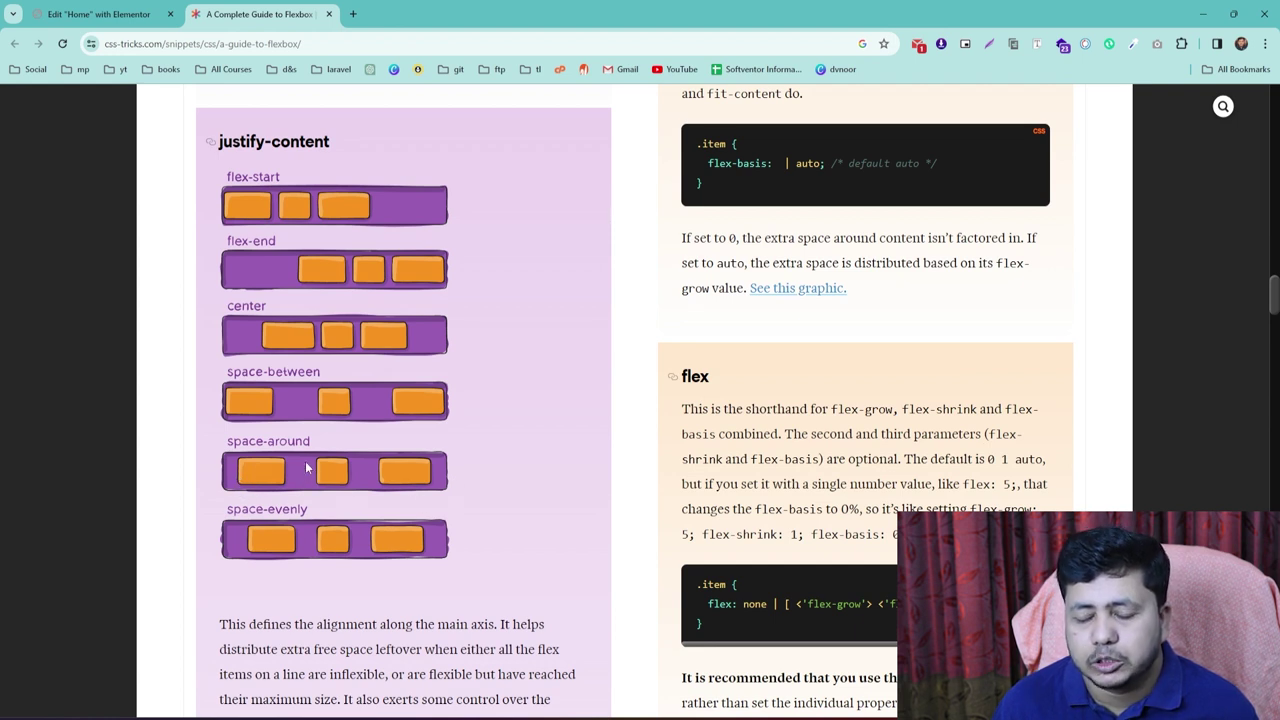
key(Print)
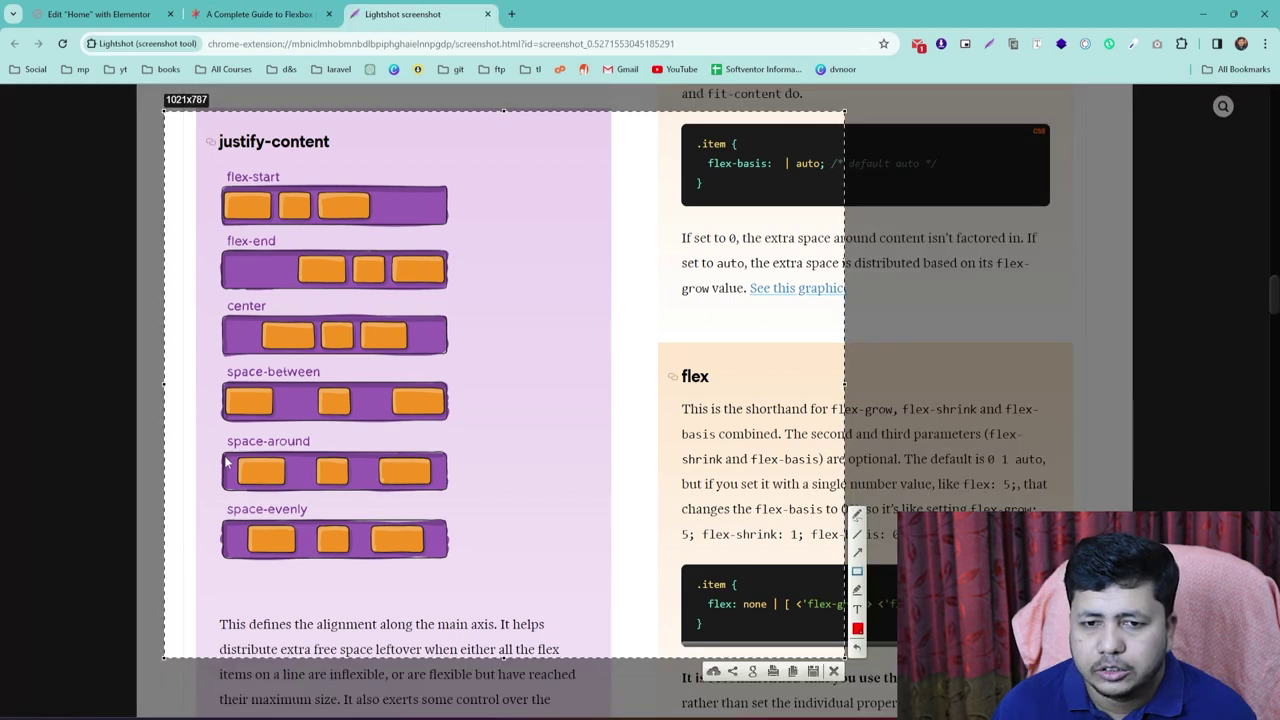
mouse_move(224, 456)
mouse_down()
mouse_move(302, 494)
mouse_move(447, 491)
mouse_up()
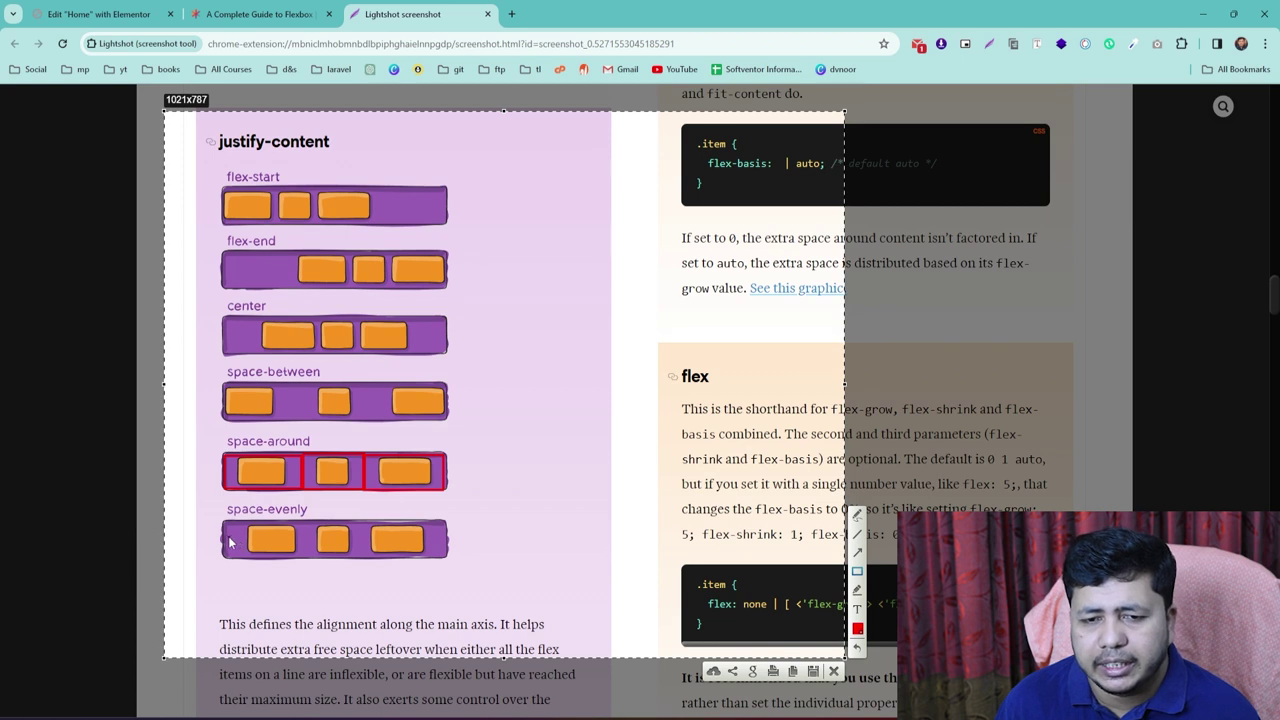
drag(229, 542, 447, 545)
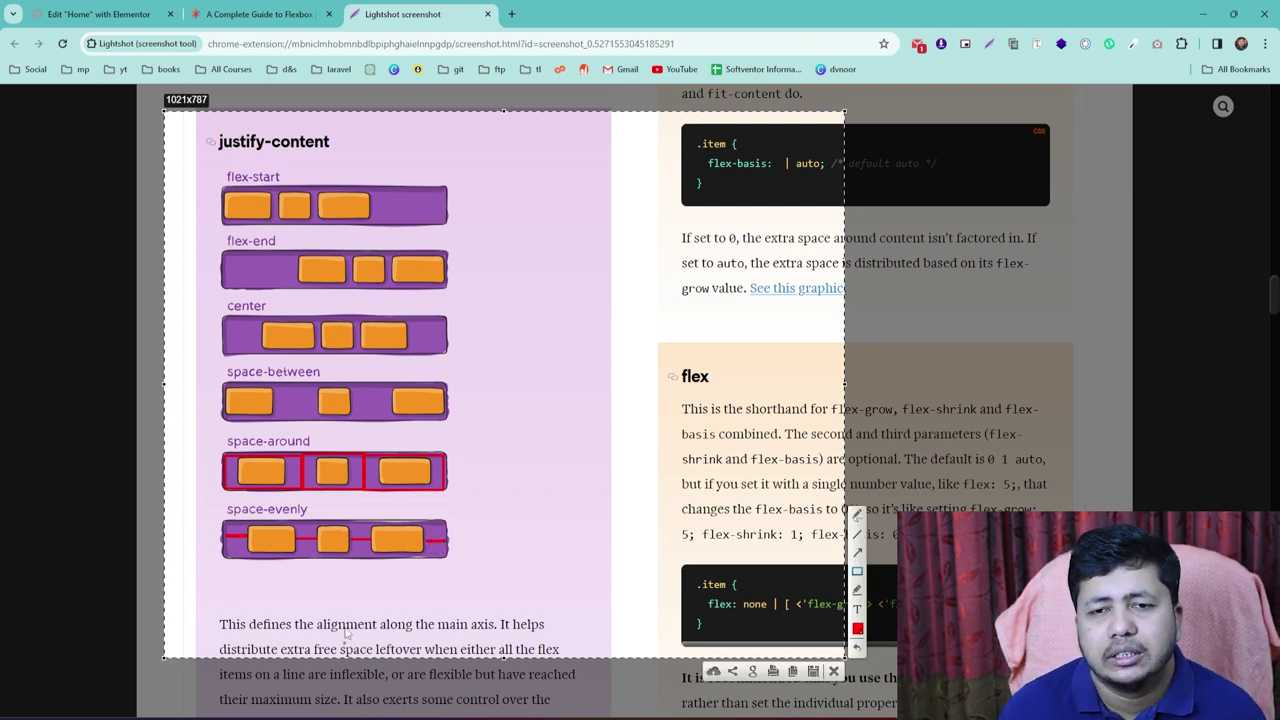
Compare the parent container's Justify Content options in Elementor with the annotated Lightshot capture
click(97, 16)
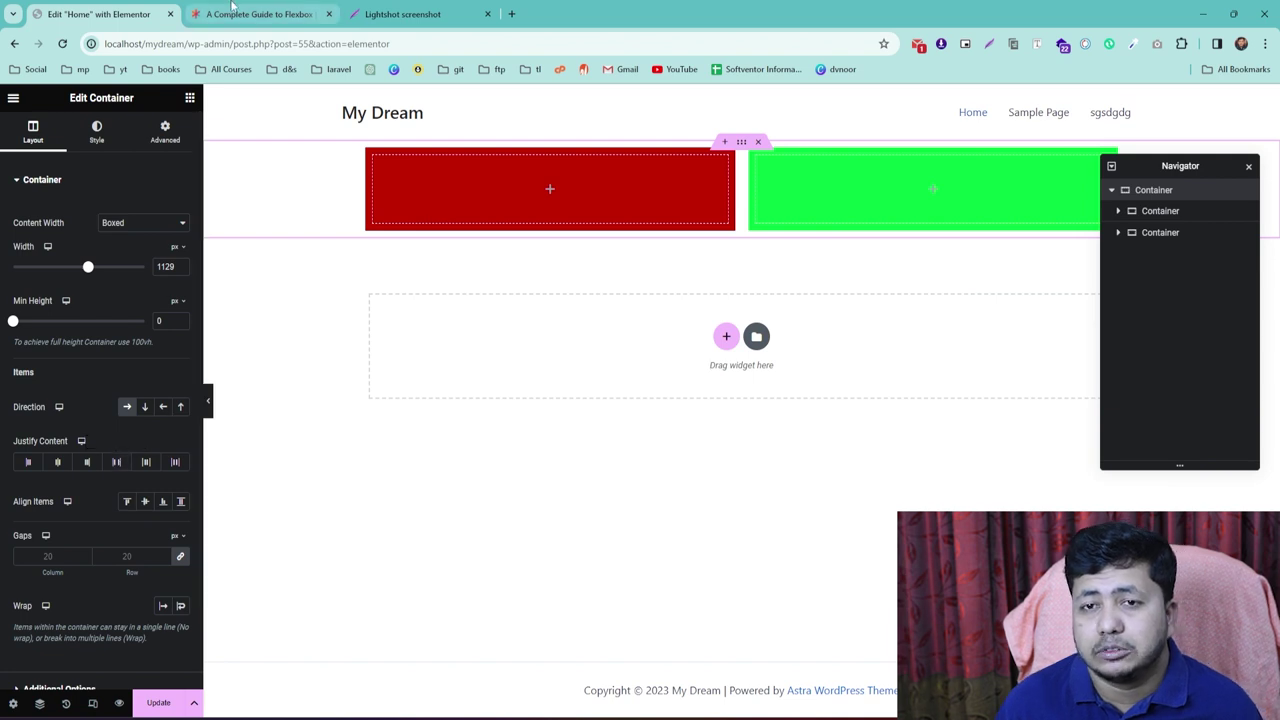
click(410, 14)
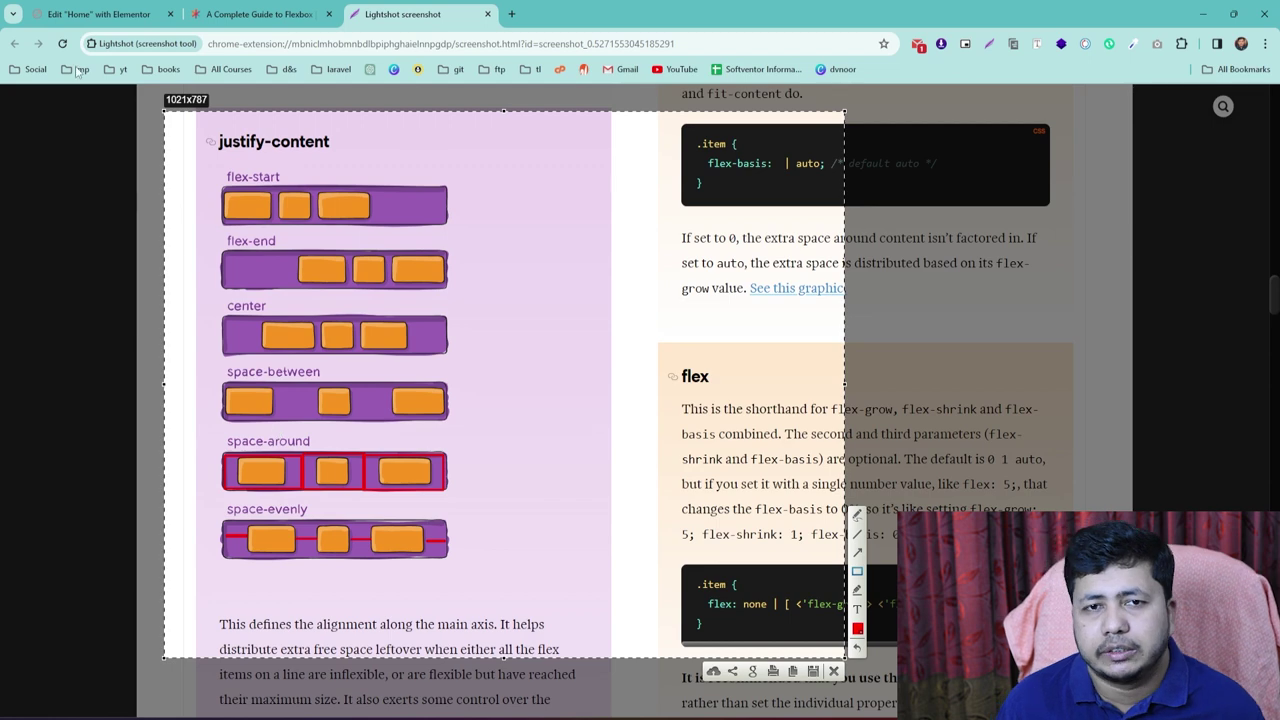
click(66, 15)
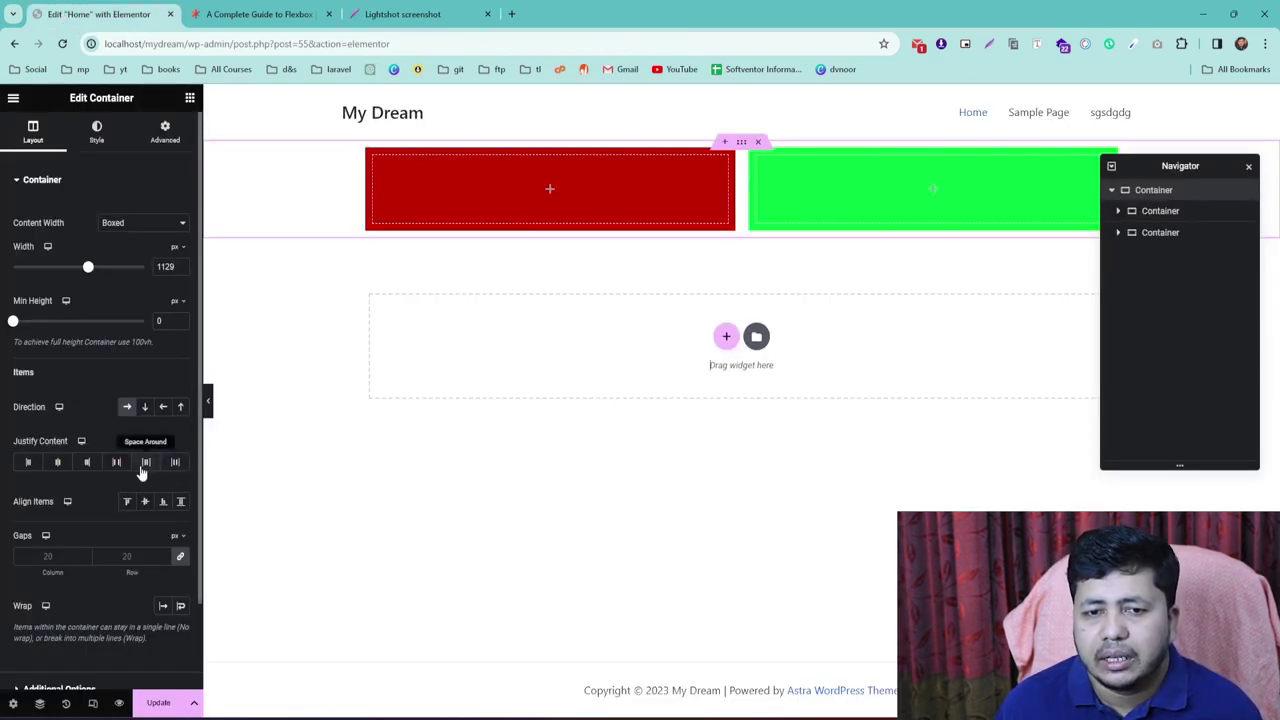
Set the parent container's minimum height to 518 px and try Align Items at Start, Center and End, finishing on Stretch
scroll(79, 378, down, 1)
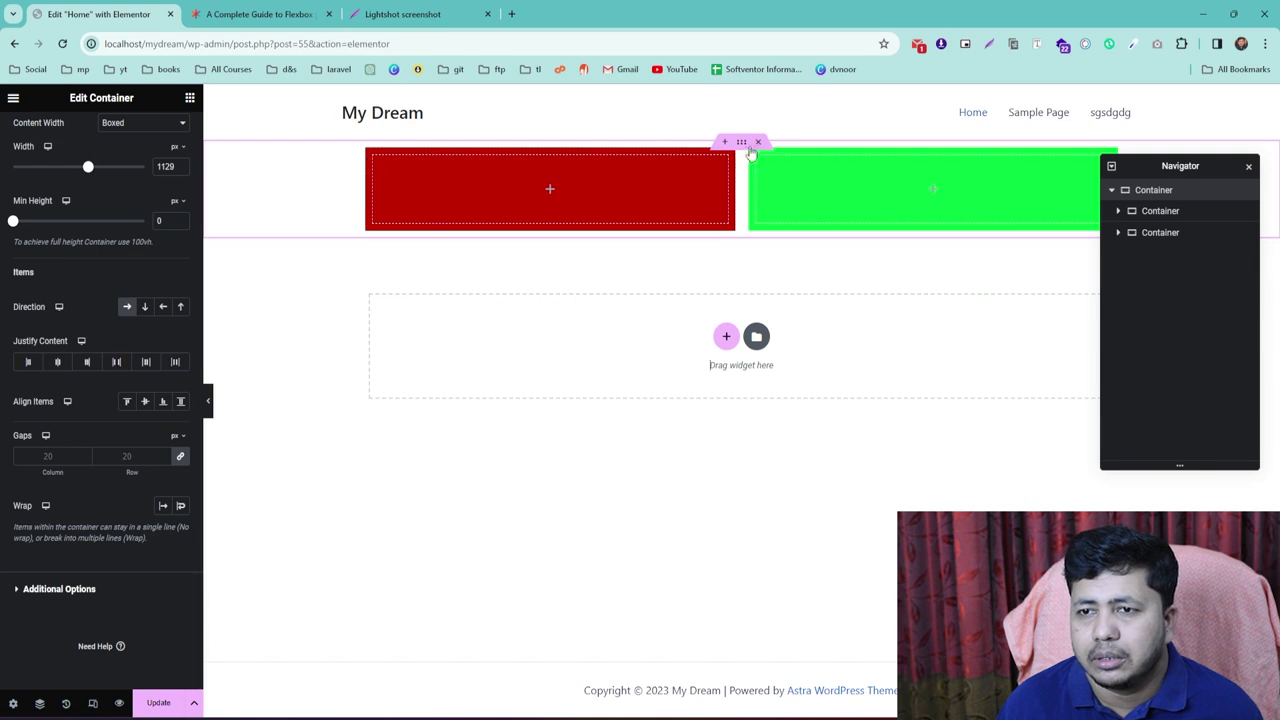
drag(13, 221, 60, 222)
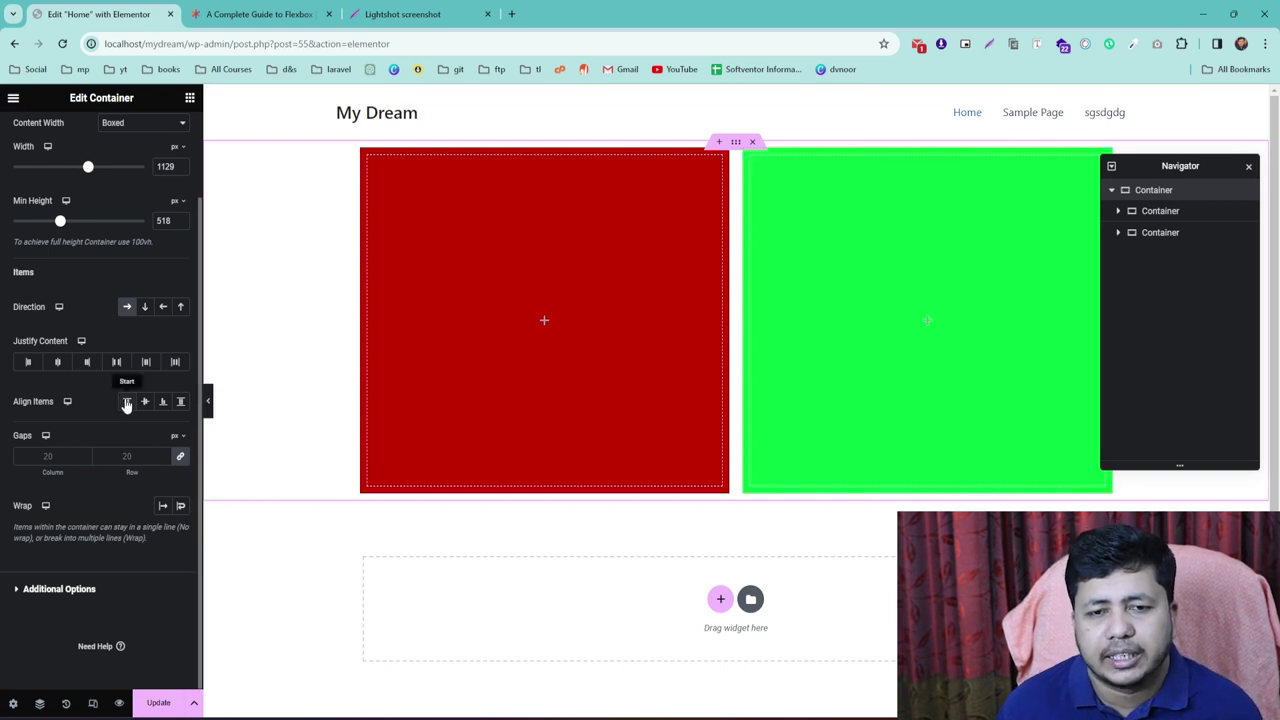
click(126, 401)
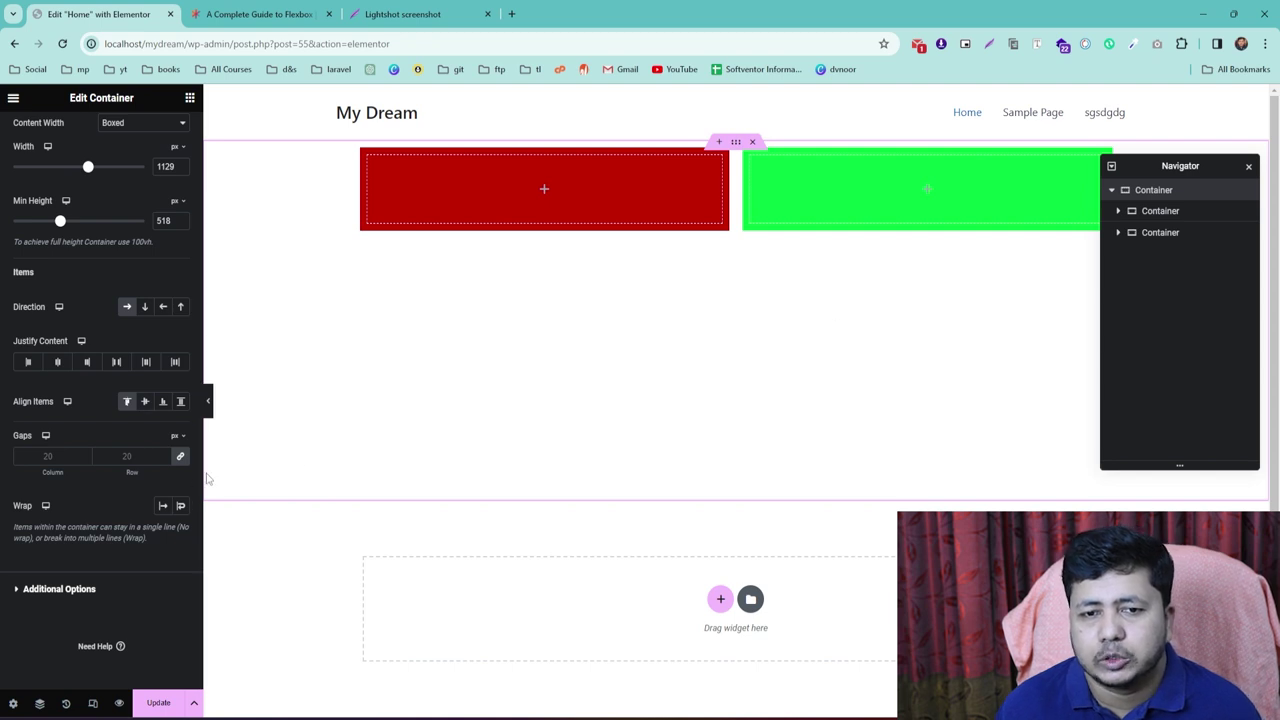
click(145, 401)
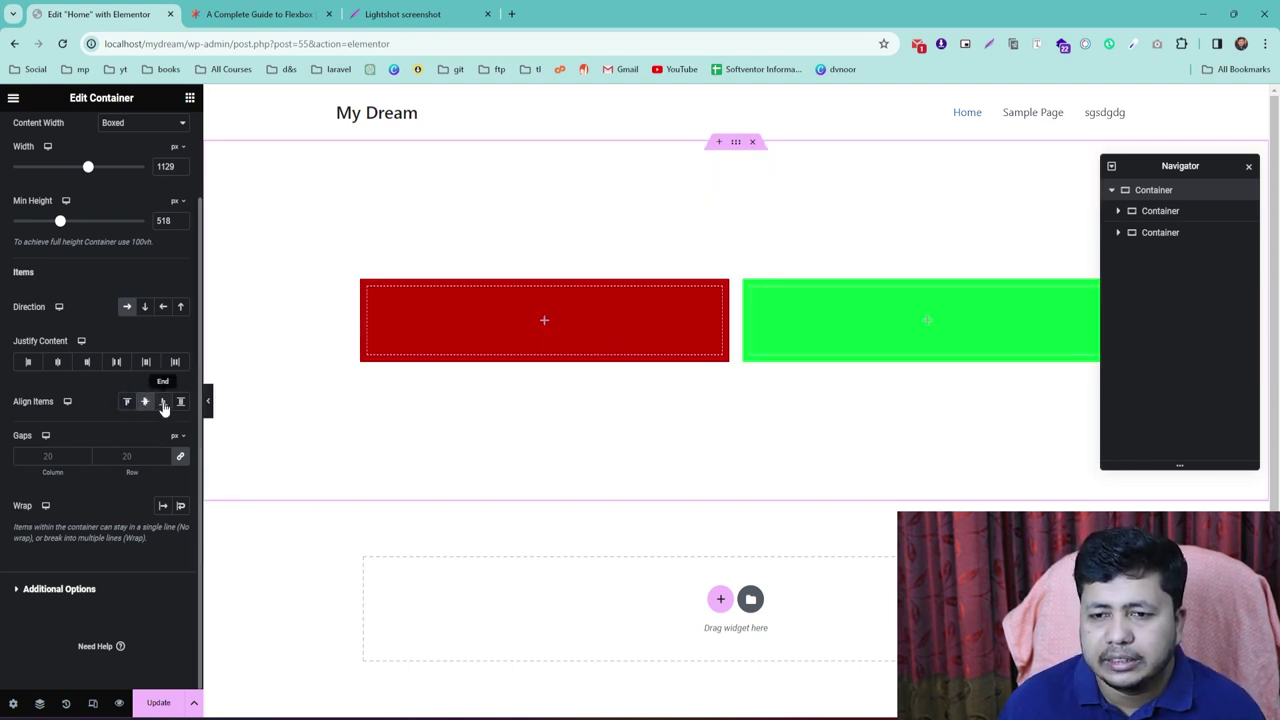
click(163, 402)
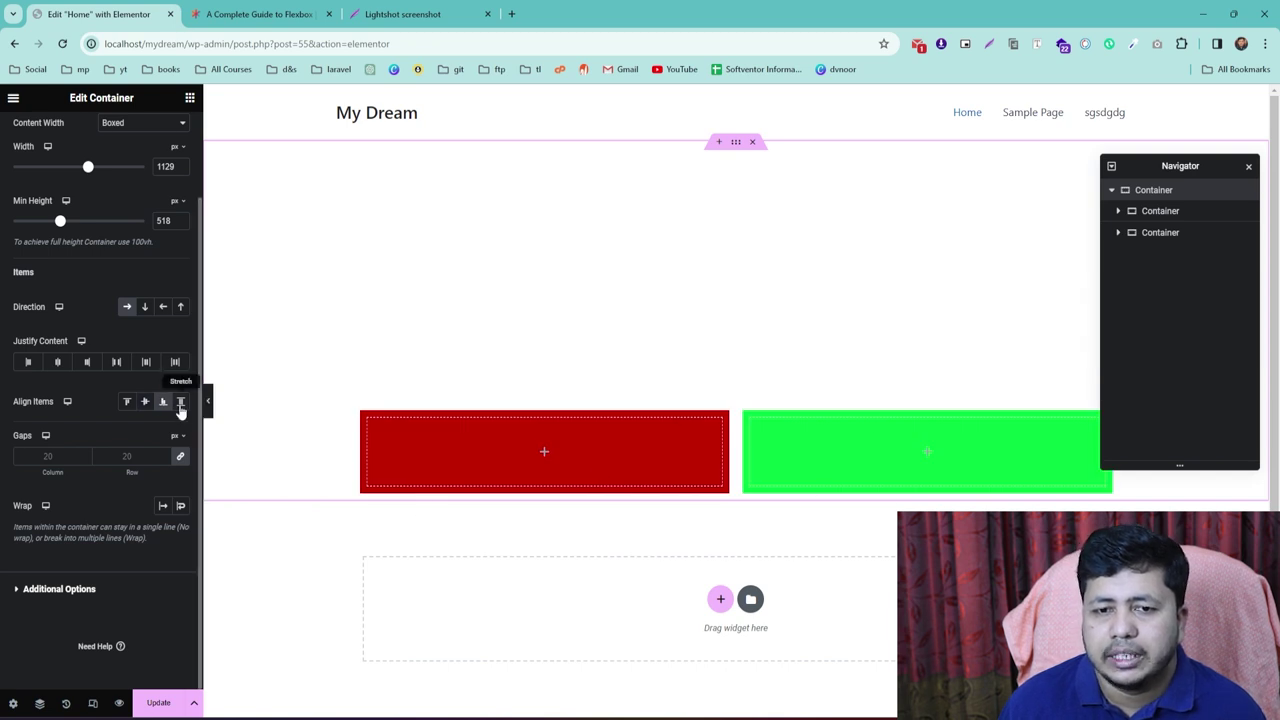
click(181, 402)
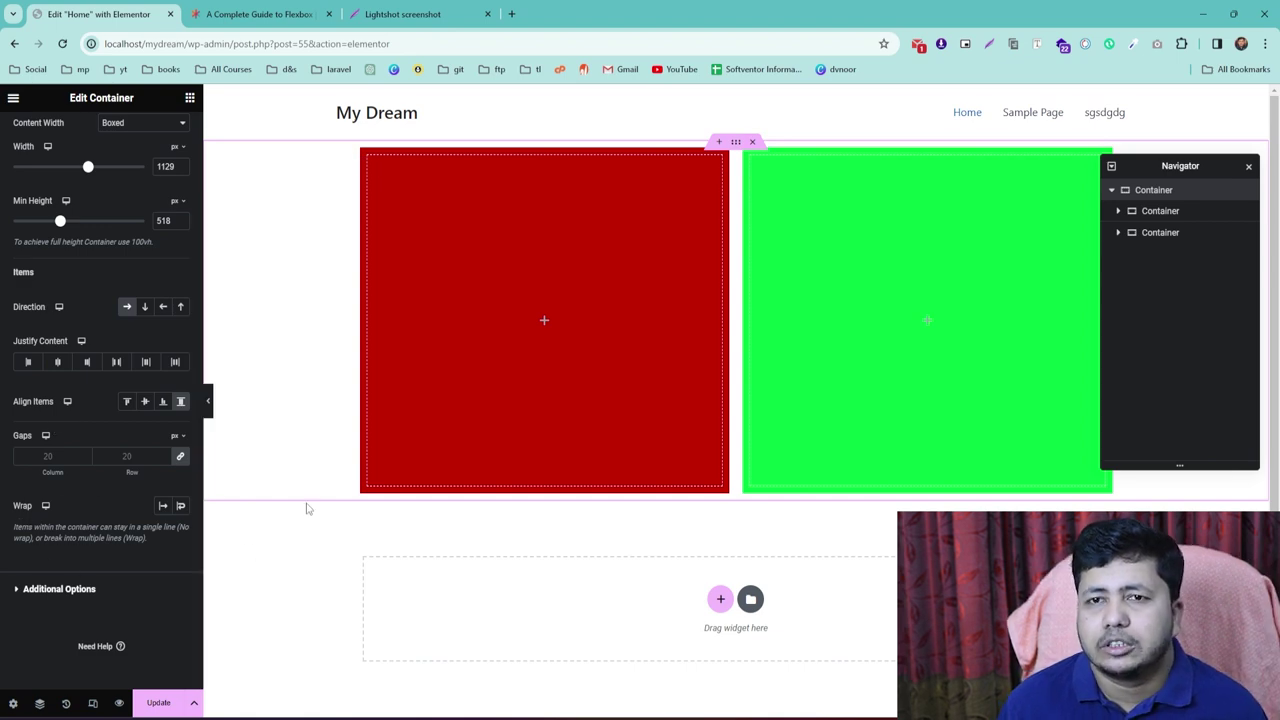
Examine the align-items, align-content and gap sections of the CSS-Tricks flexbox guide, ending on the flex-wrap diagram
click(240, 12)
scroll(469, 432, down, 5)
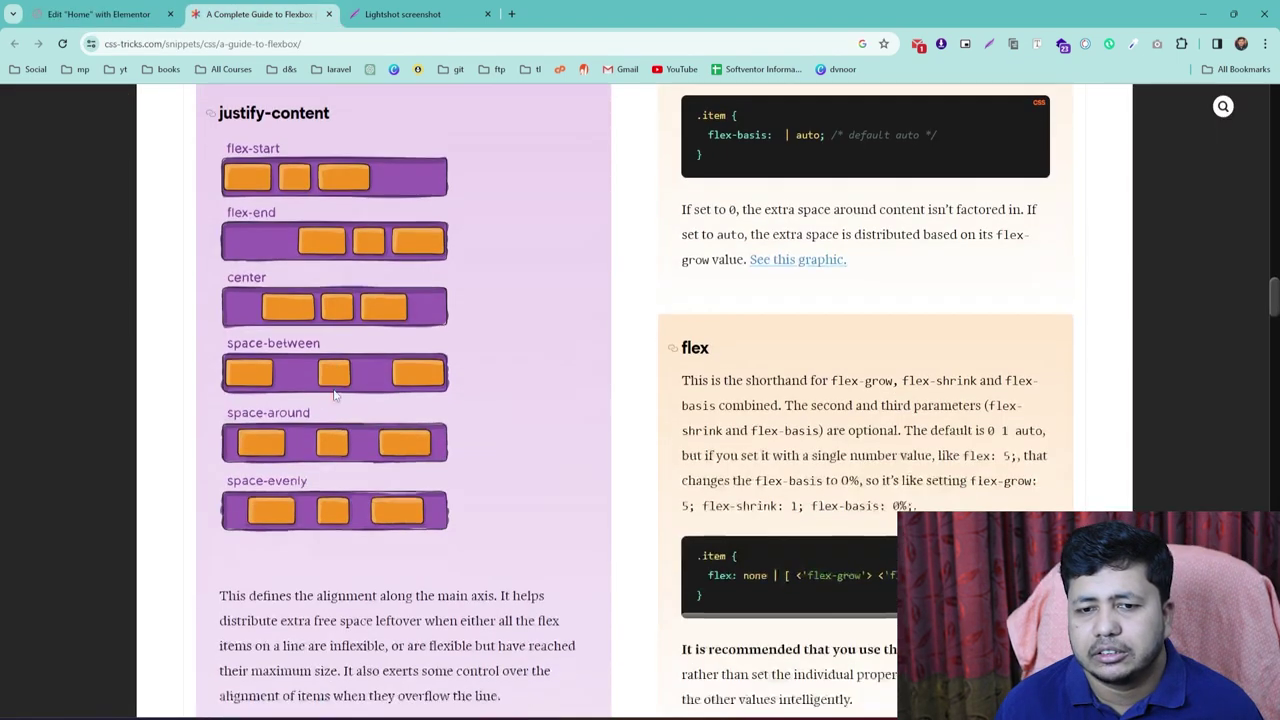
scroll(609, 432, down, 12)
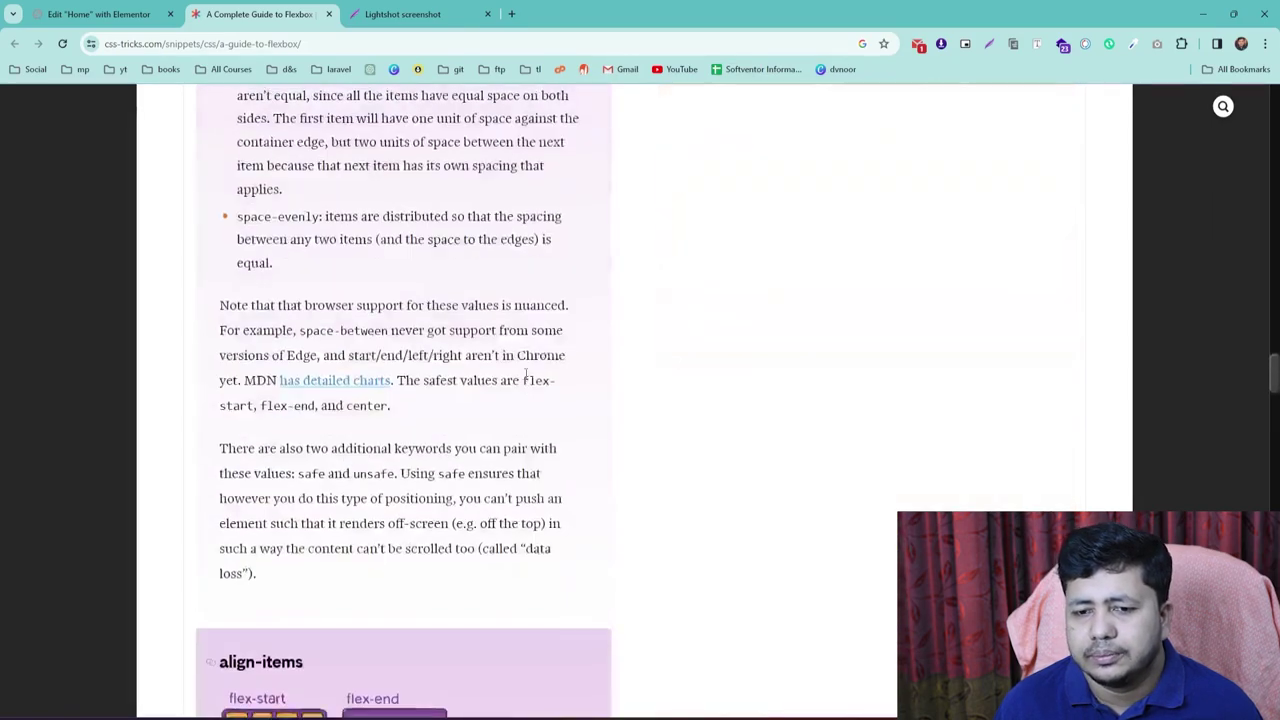
scroll(430, 398, down, 10)
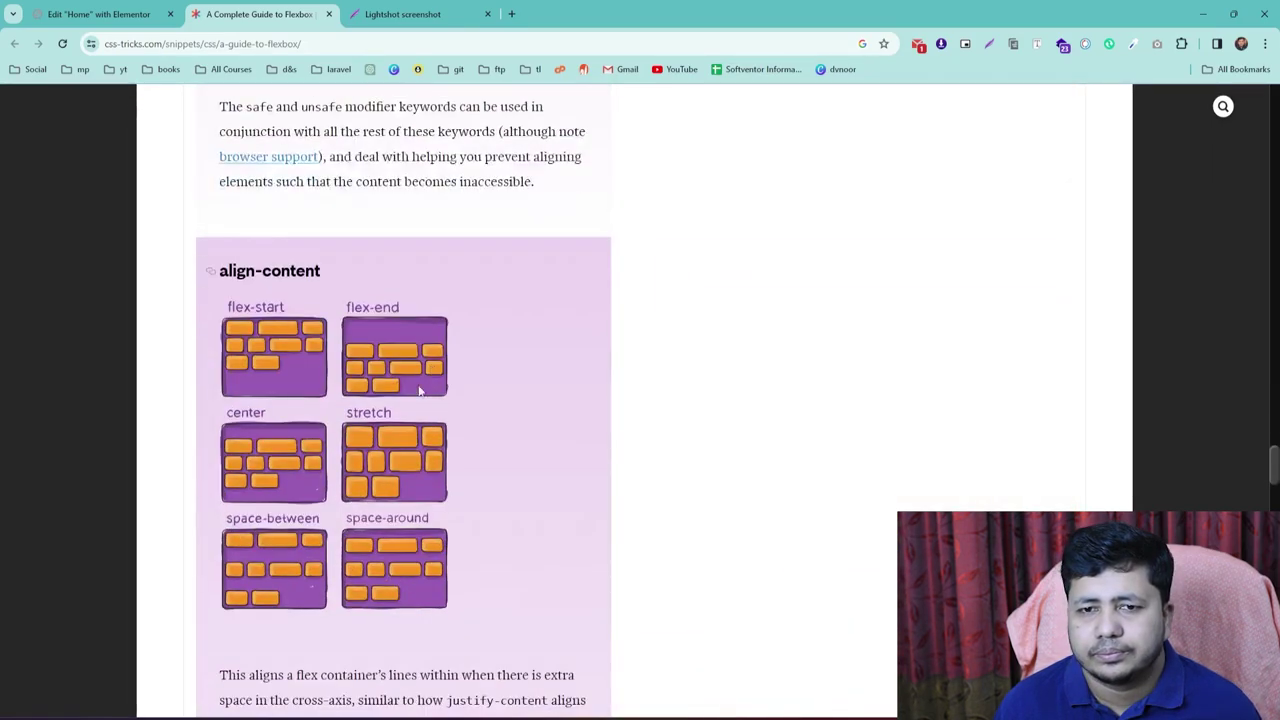
scroll(327, 368, down, 6)
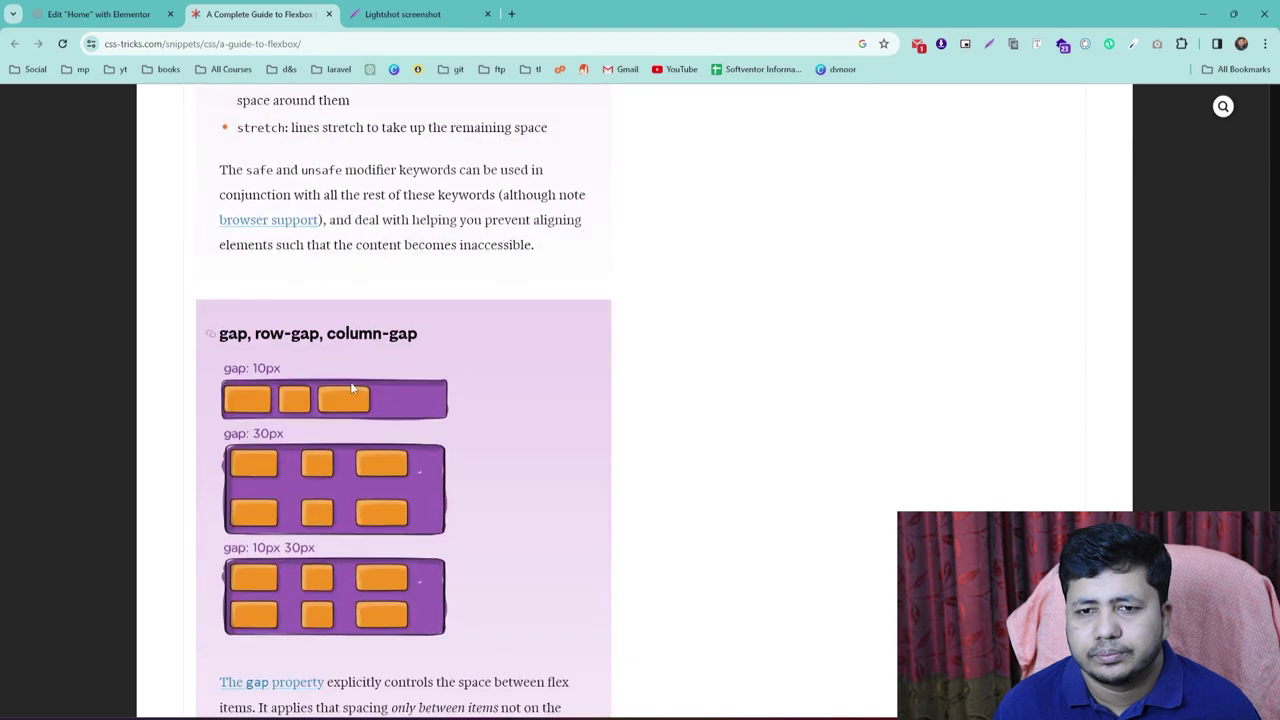
scroll(352, 389, down, 15)
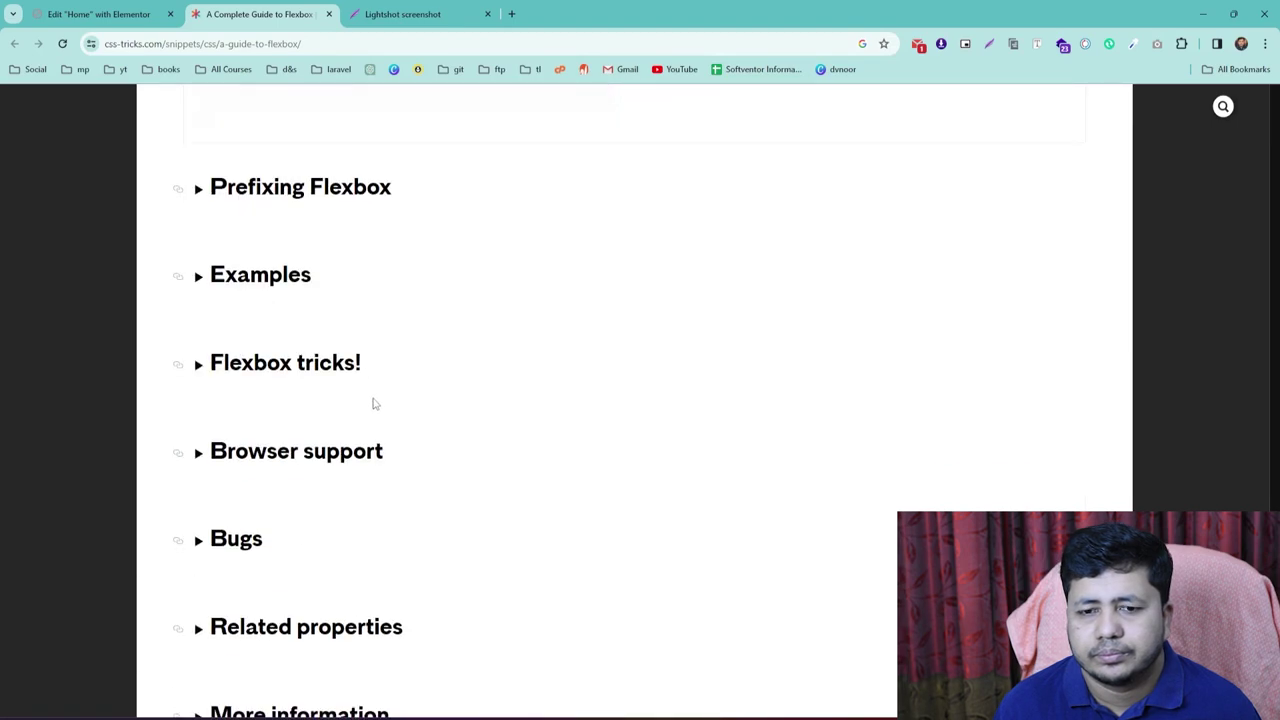
scroll(366, 402, up, 20)
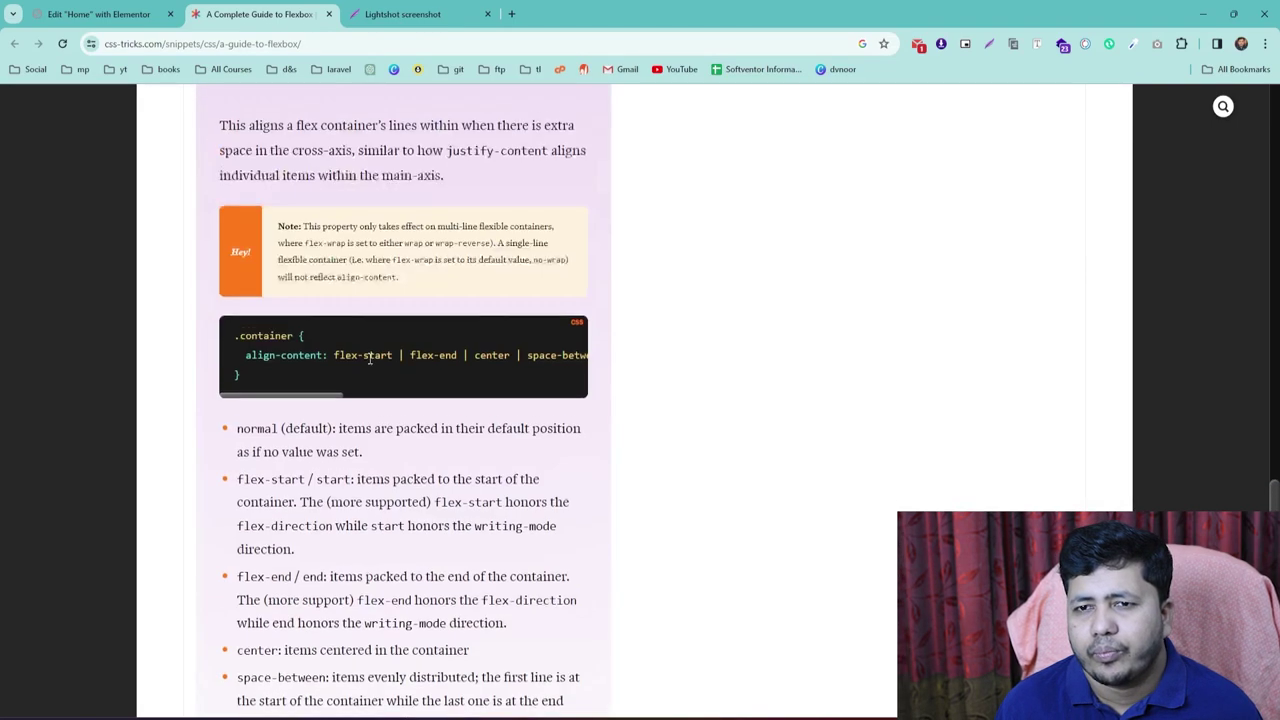
scroll(368, 364, up, 11)
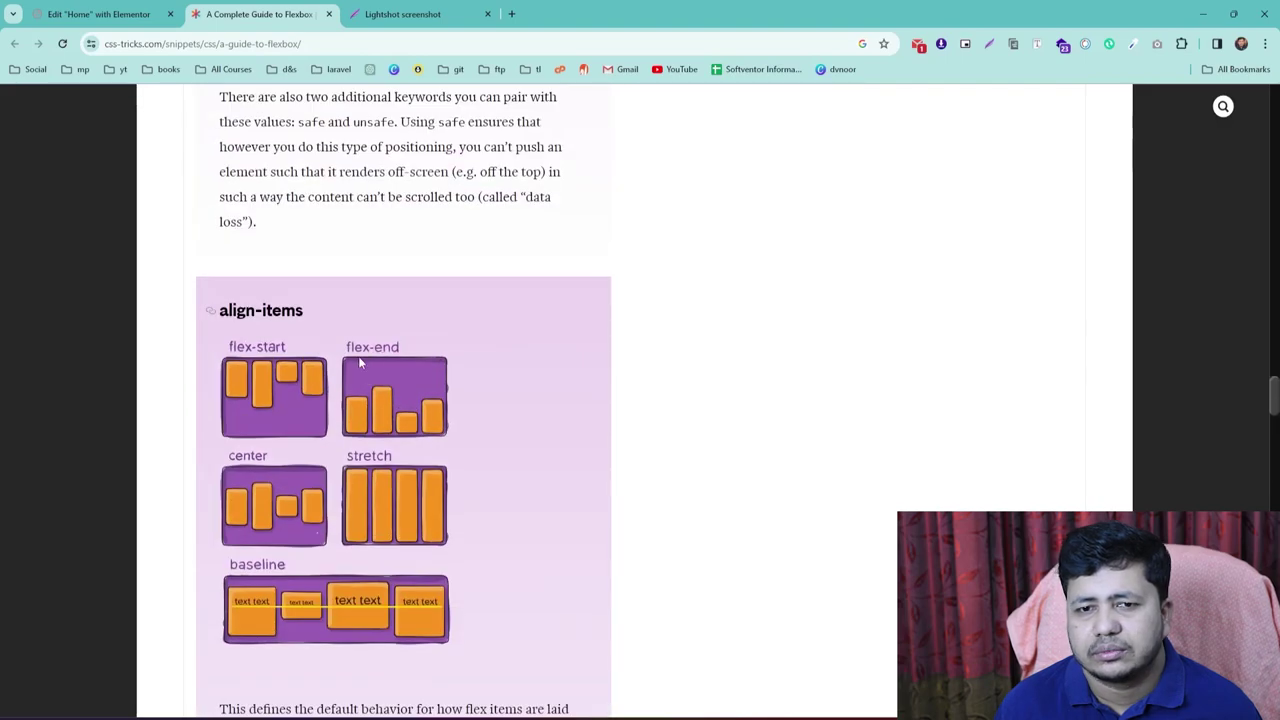
scroll(367, 364, up, 10)
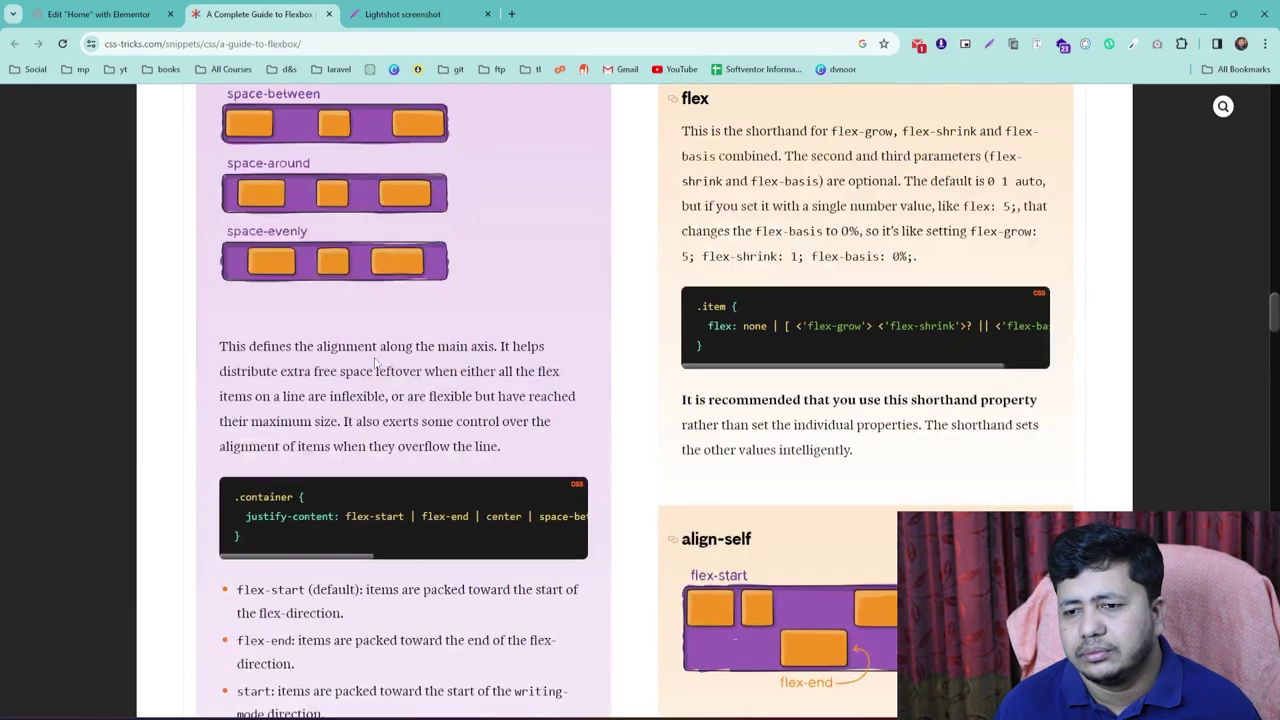
scroll(617, 438, up, 4)
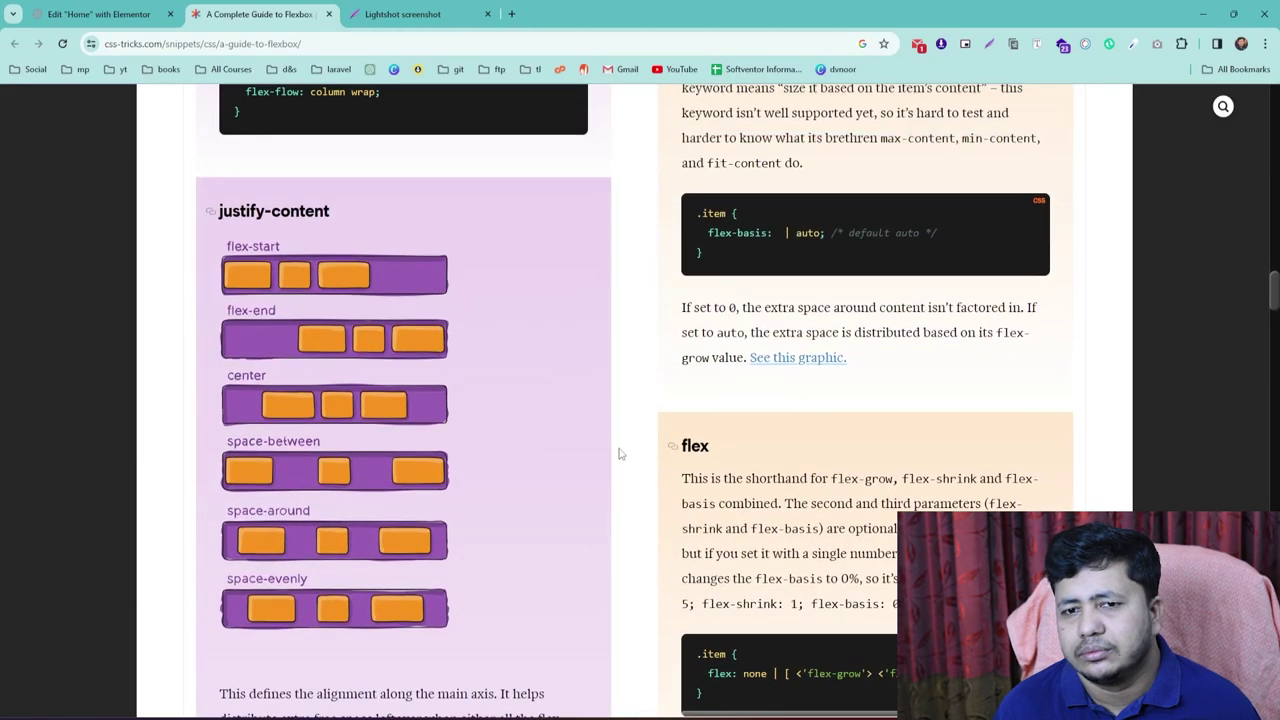
scroll(525, 430, up, 8)
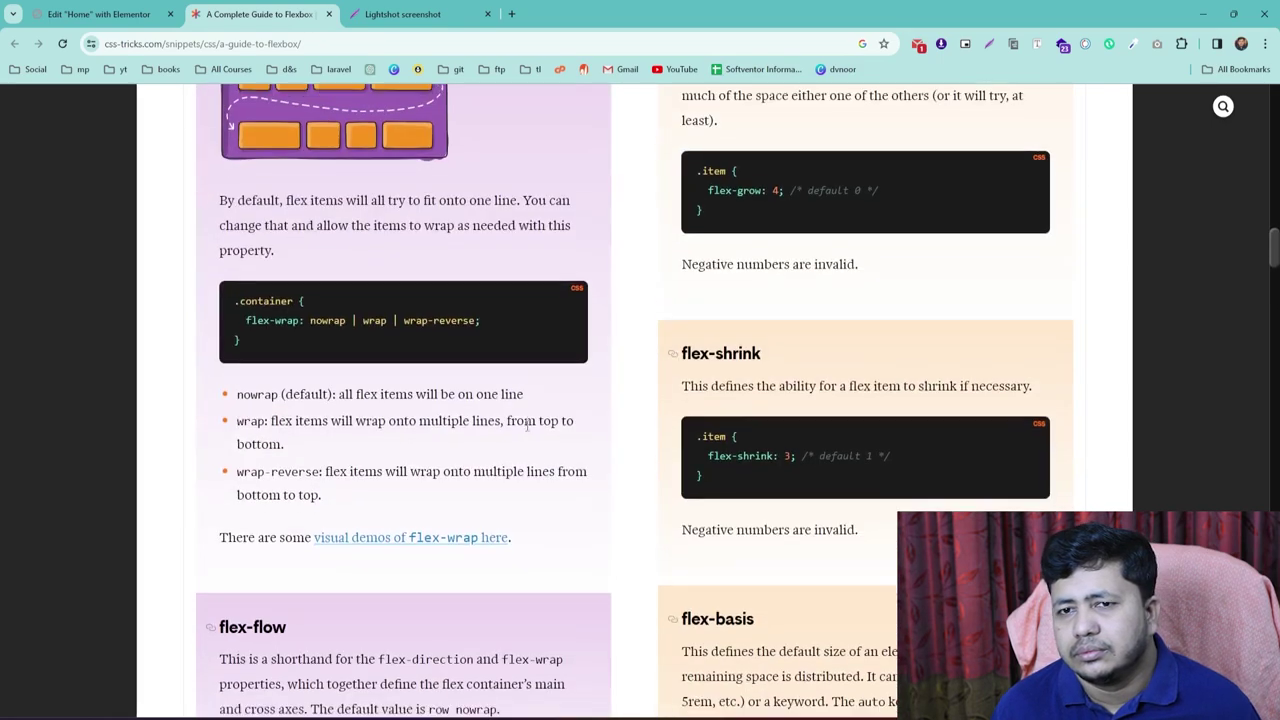
scroll(312, 405, up, 1)
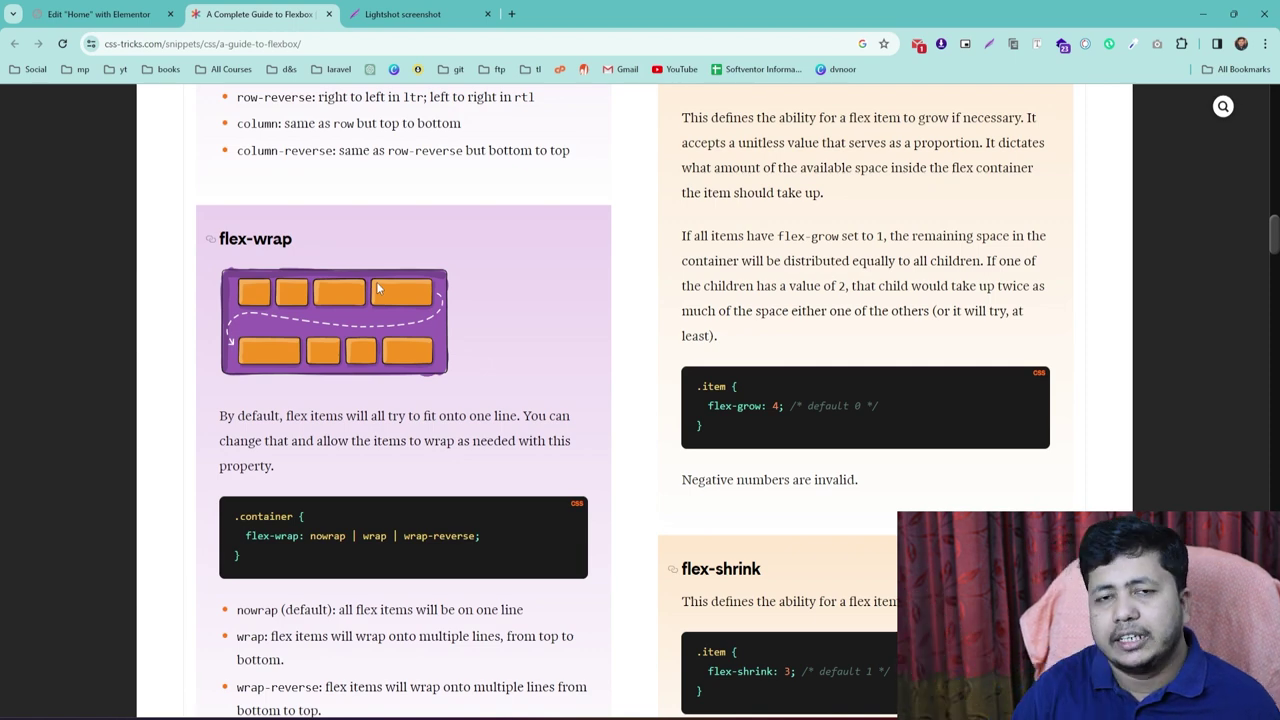
In Elementor, unlink the parent container's gaps and set the column gap to 57 px and the row gap to 20 px
click(100, 14)
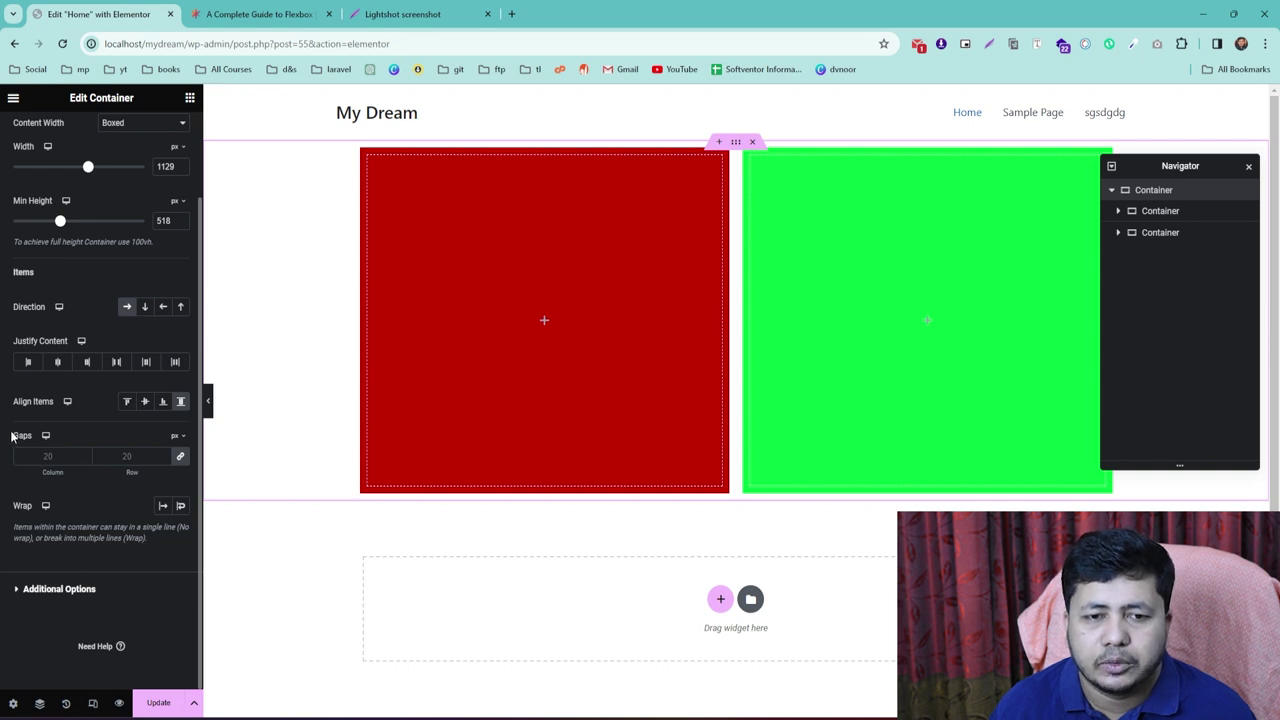
drag(12, 436, 40, 436)
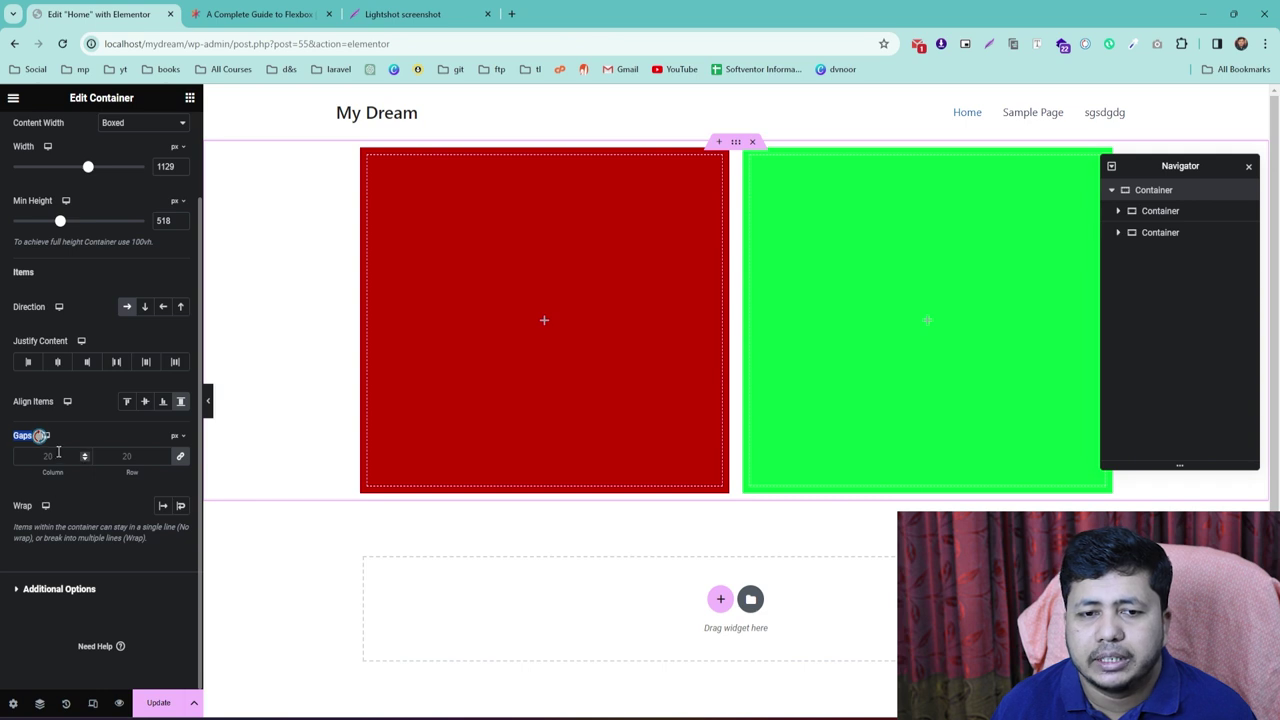
click(86, 459)
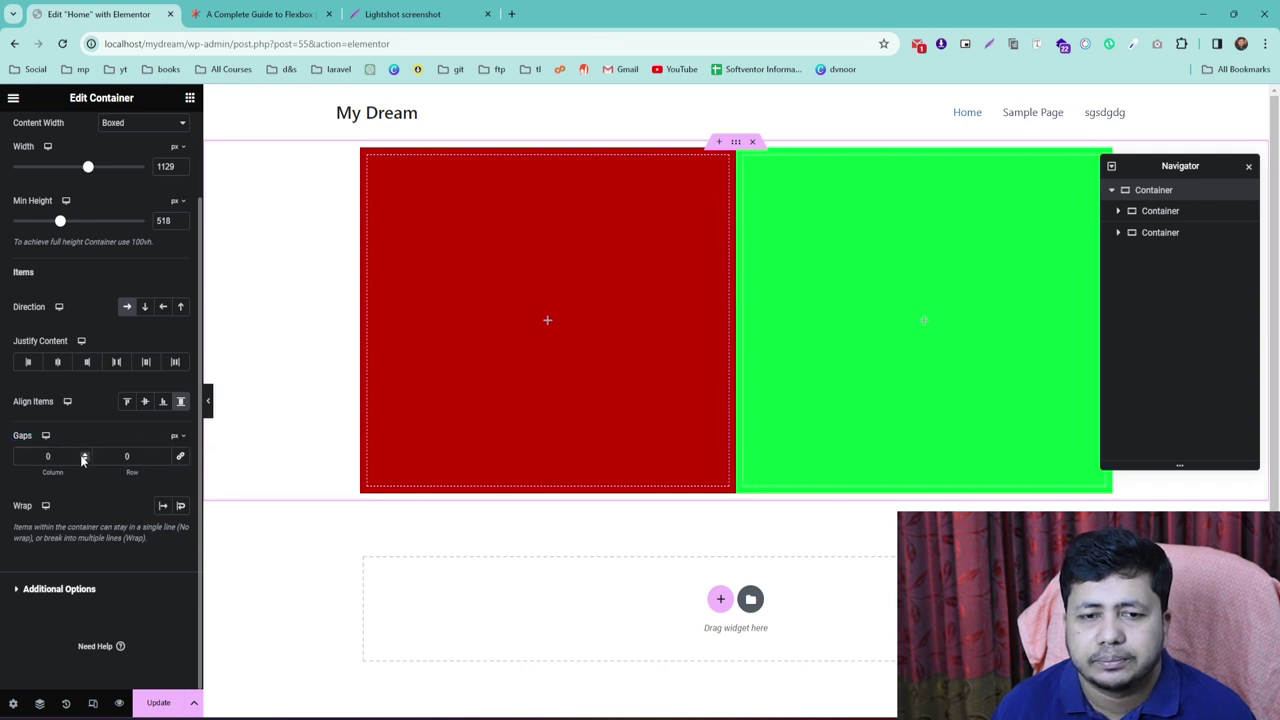
drag(83, 456, 83, 456)
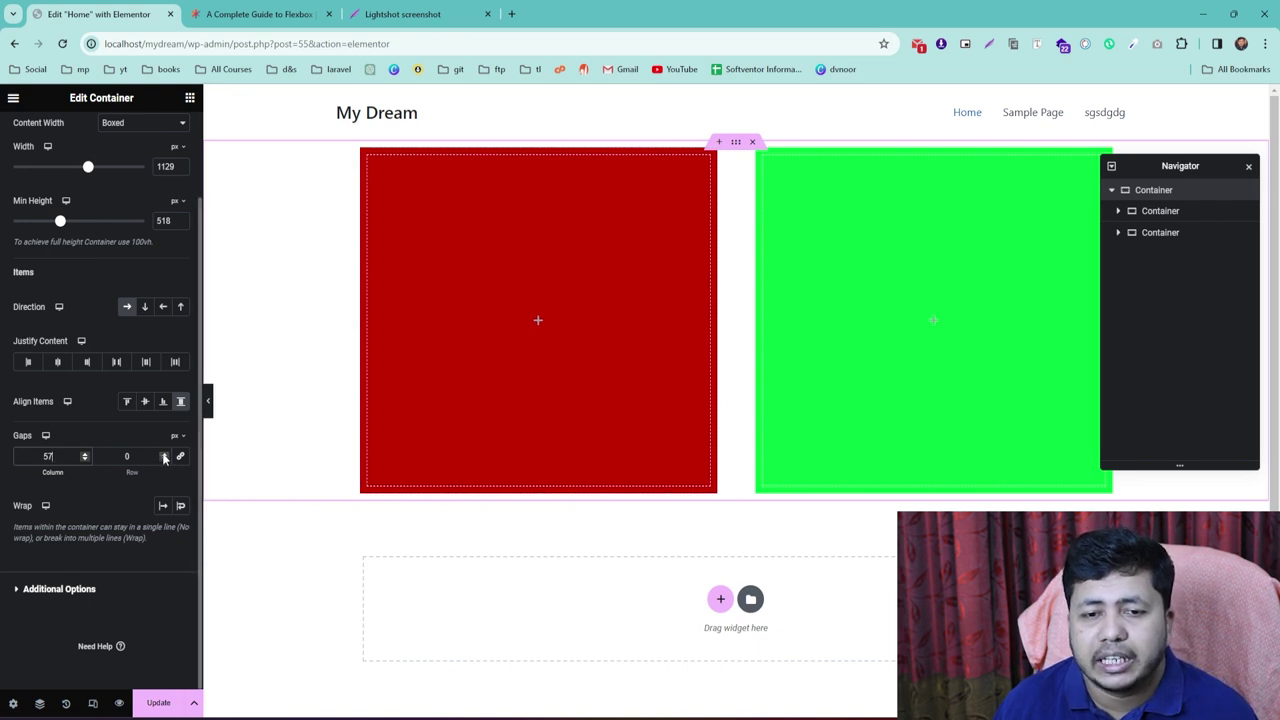
scroll(165, 457, up, 5)
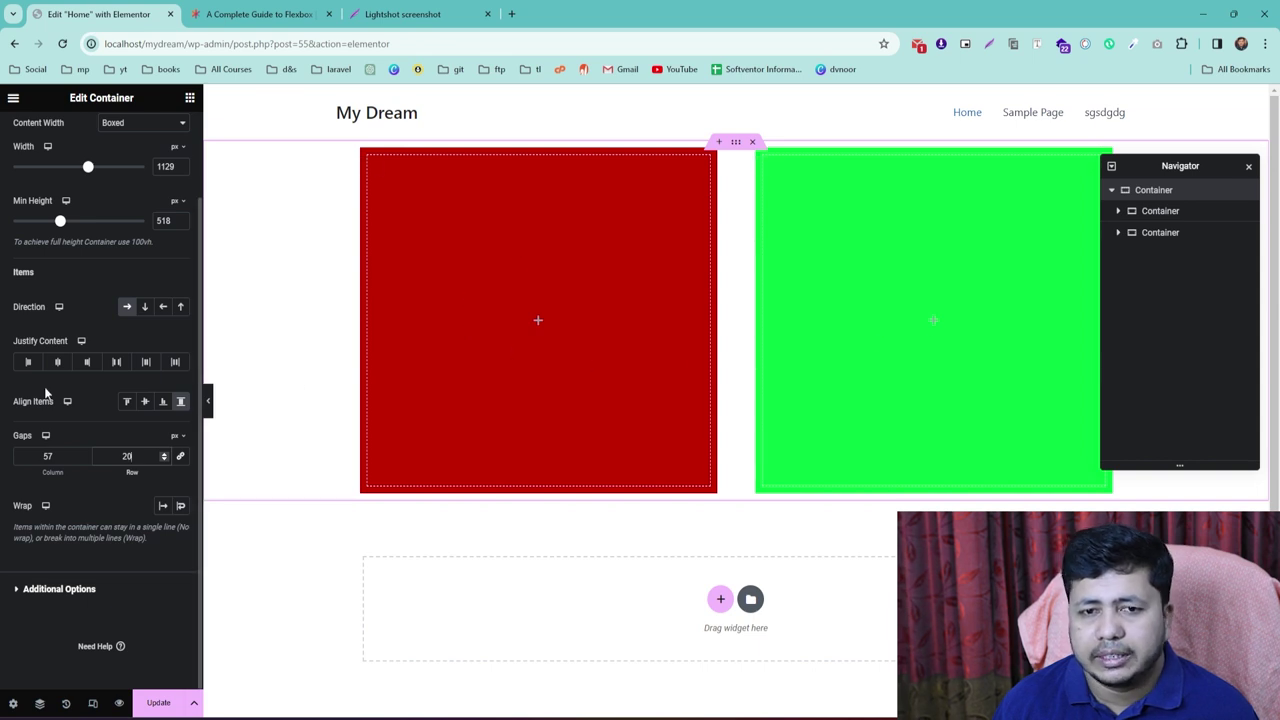
Switch the parent container's direction to downward column, set its row gap to 56 px, and leave the container's settings
click(145, 308)
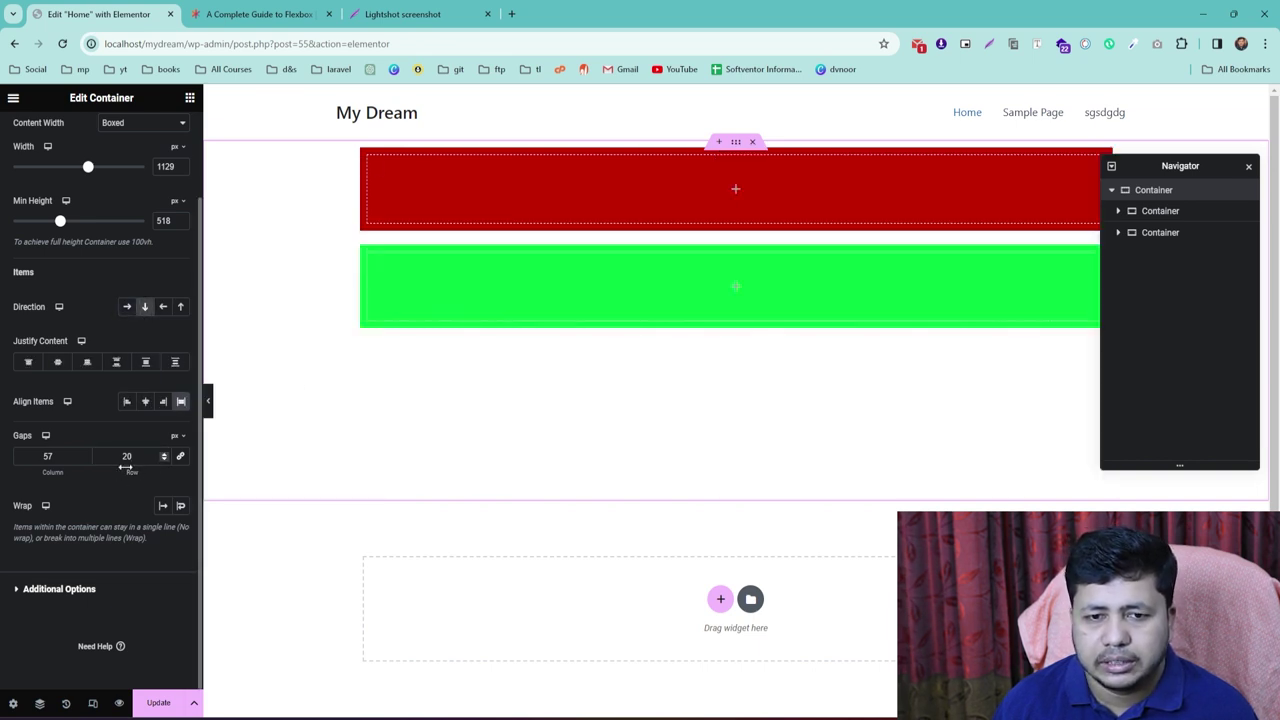
drag(164, 457, 198, 460)
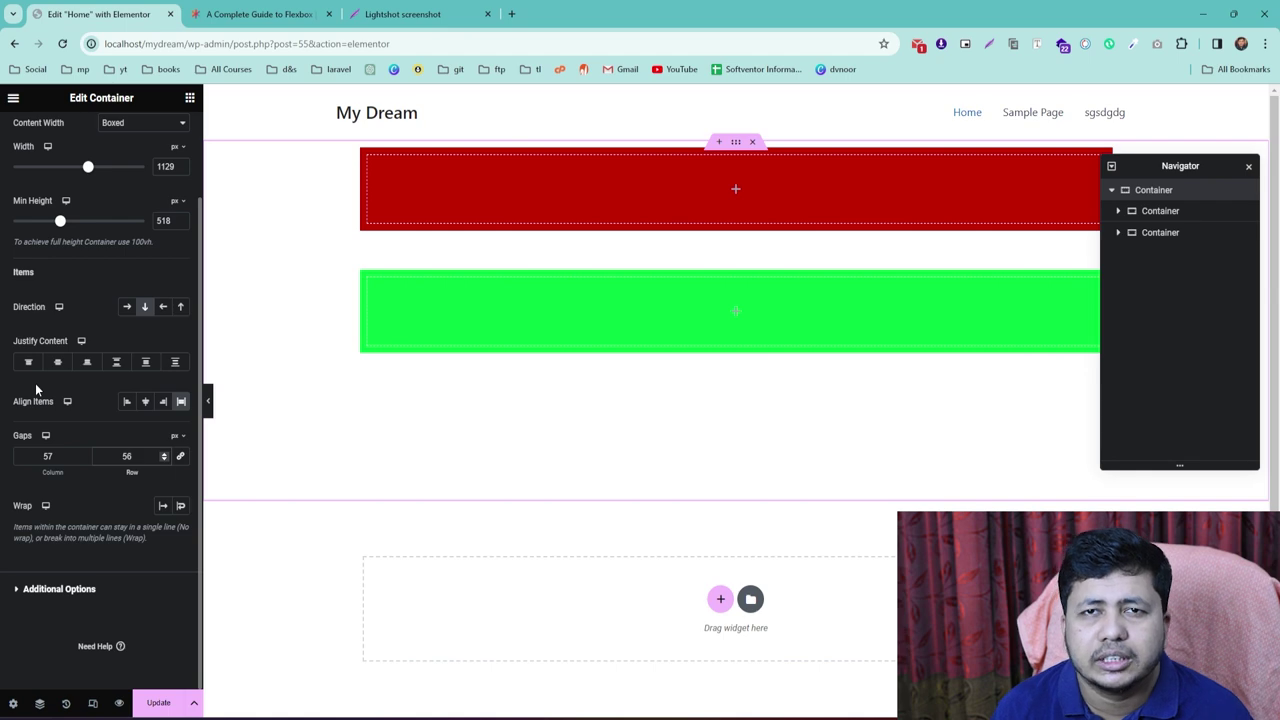
click(13, 97)
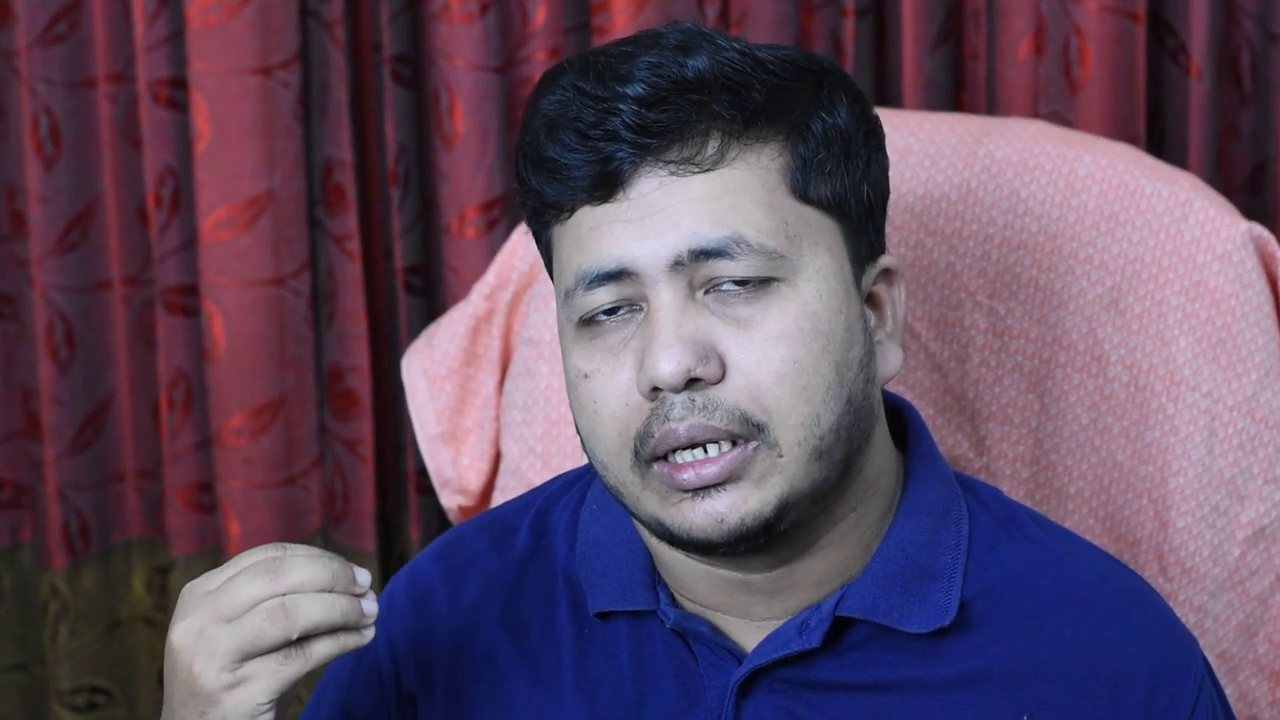